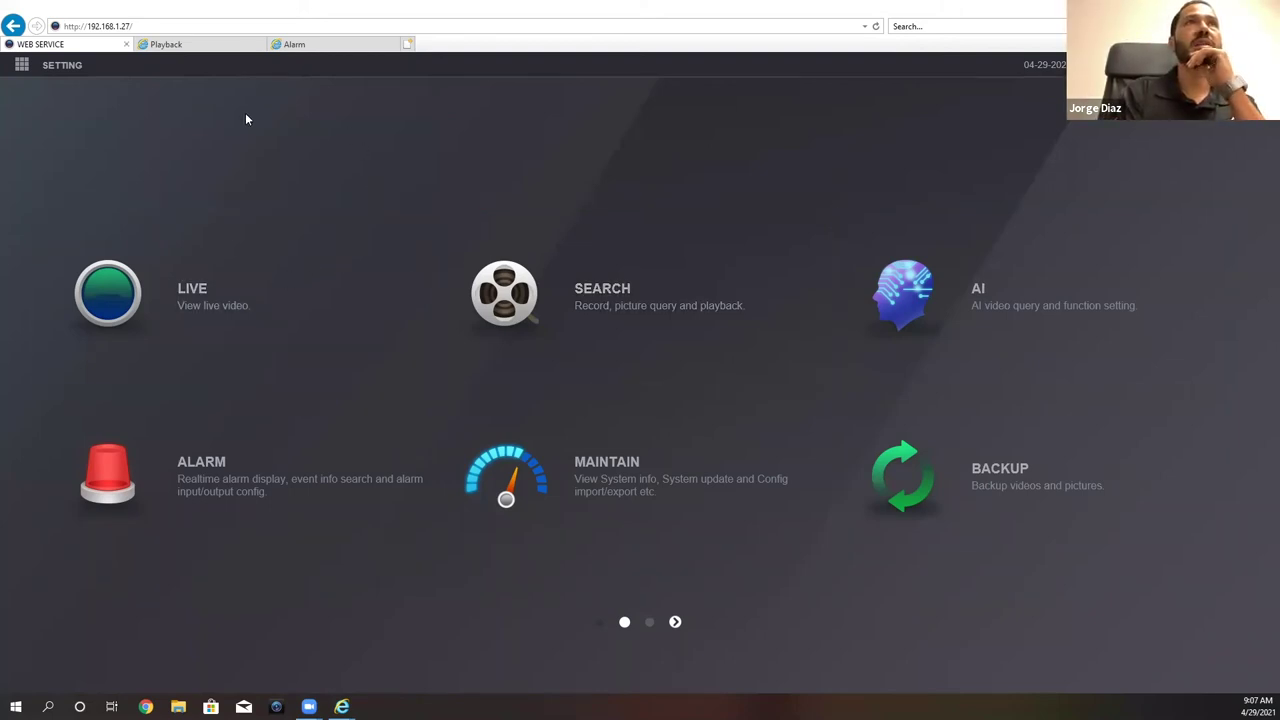
pyautogui.click(163, 52)
pyautogui.hotkey('ctrl', 'Tab')
pyautogui.click(104, 46)
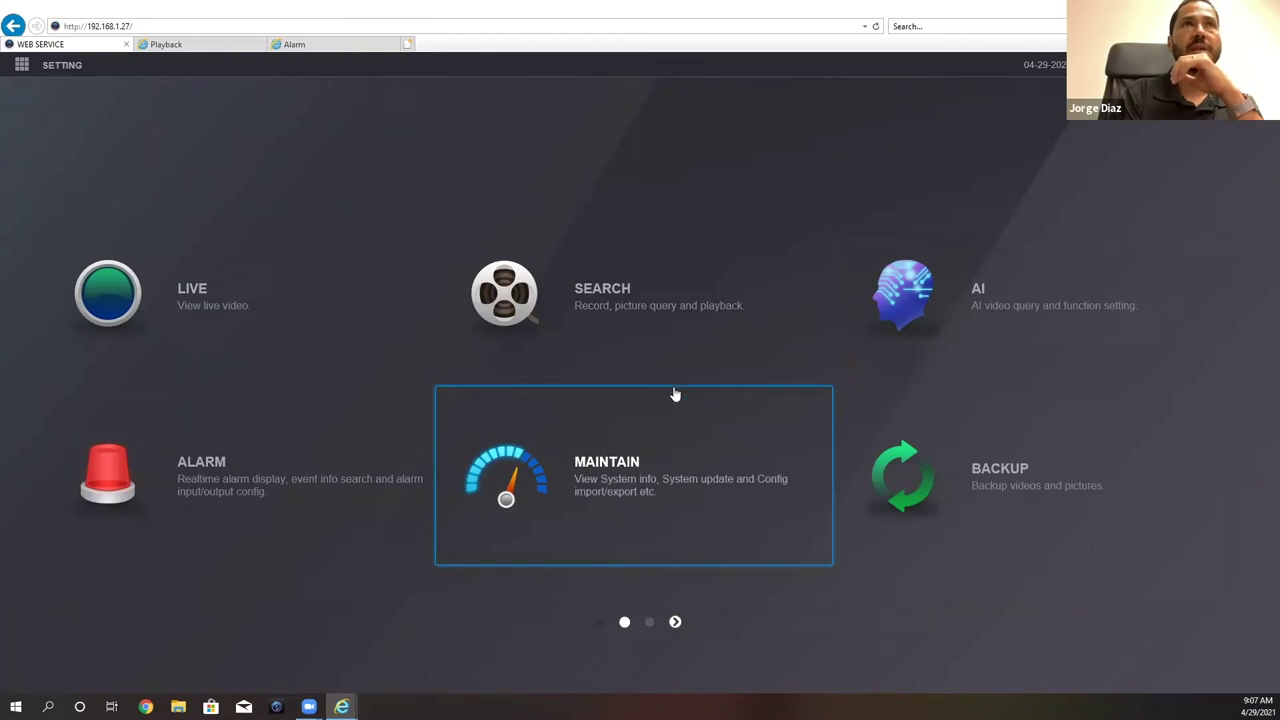
pyautogui.click(887, 318)
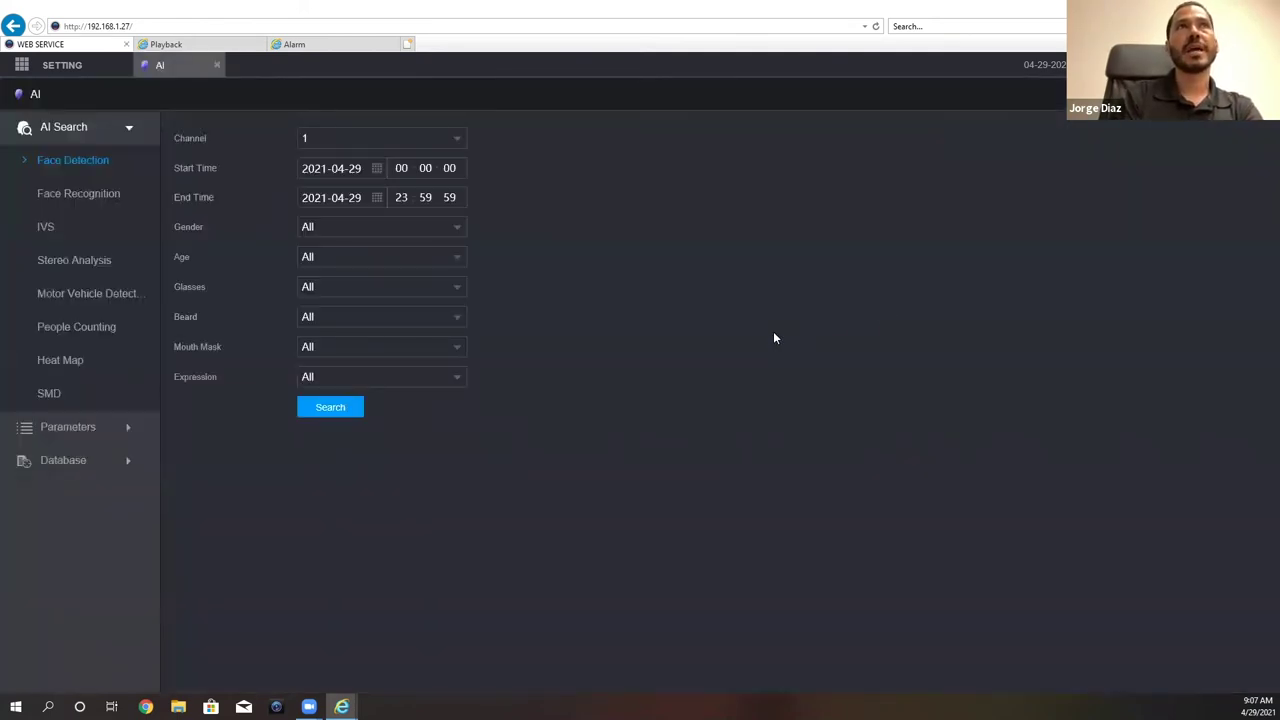
pyautogui.click(128, 131)
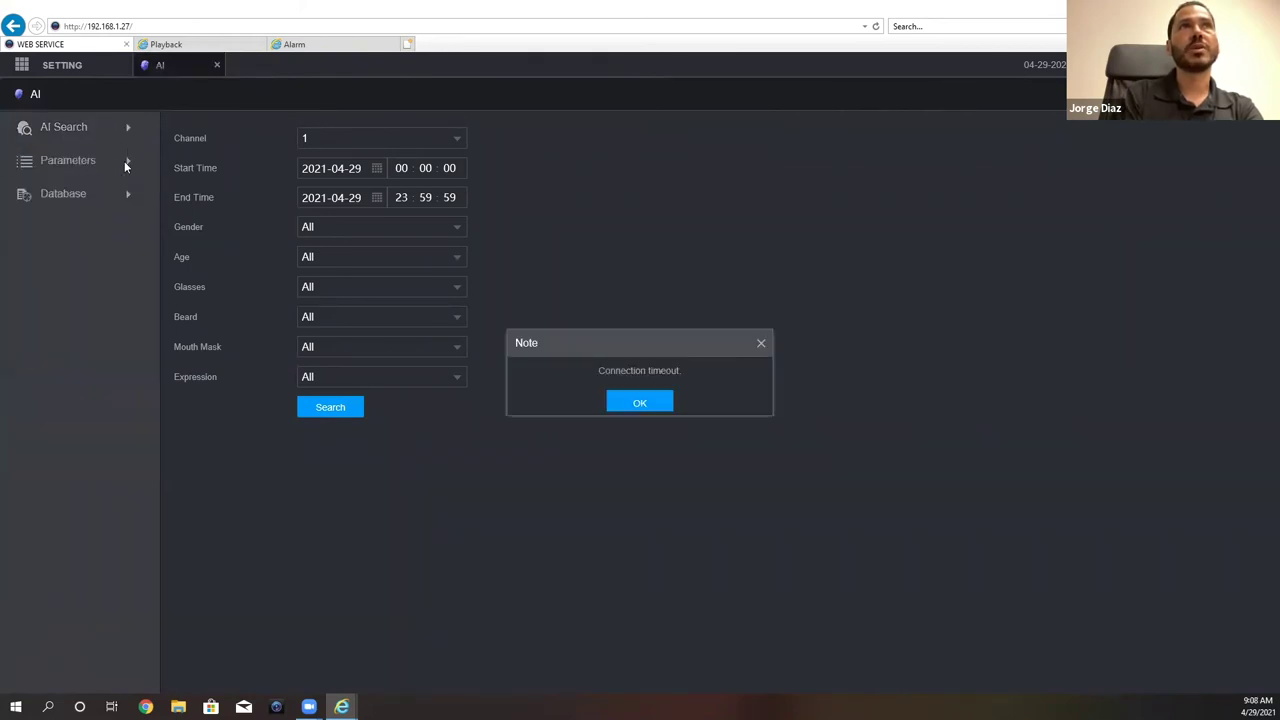
# Dismiss the connection timeout notice and log back in to the NVR as admin with the account password
pyautogui.click(648, 404)
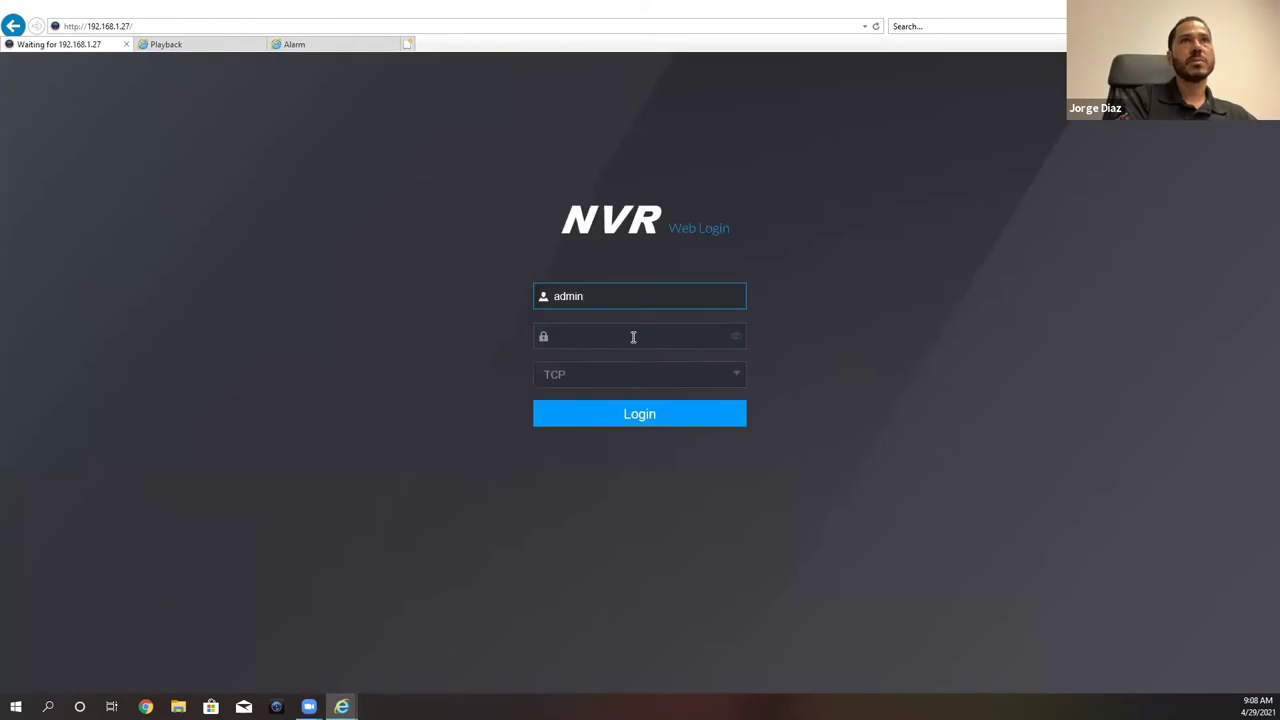
pyautogui.click(633, 337)
pyautogui.write('•••••••••••')
pyautogui.press('Return')
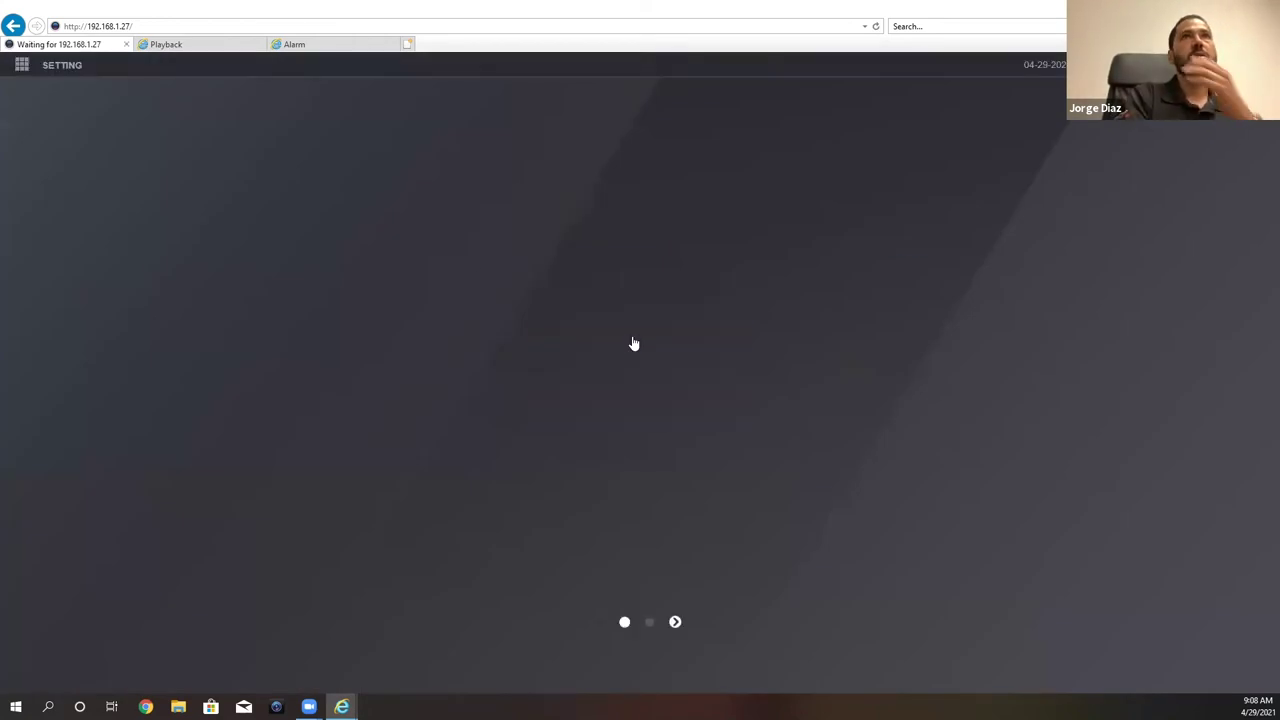
# In the Smart Plan page of the AI parameters, keep IVS enabled for channel 5 and apply the setting
pyautogui.click(897, 288)
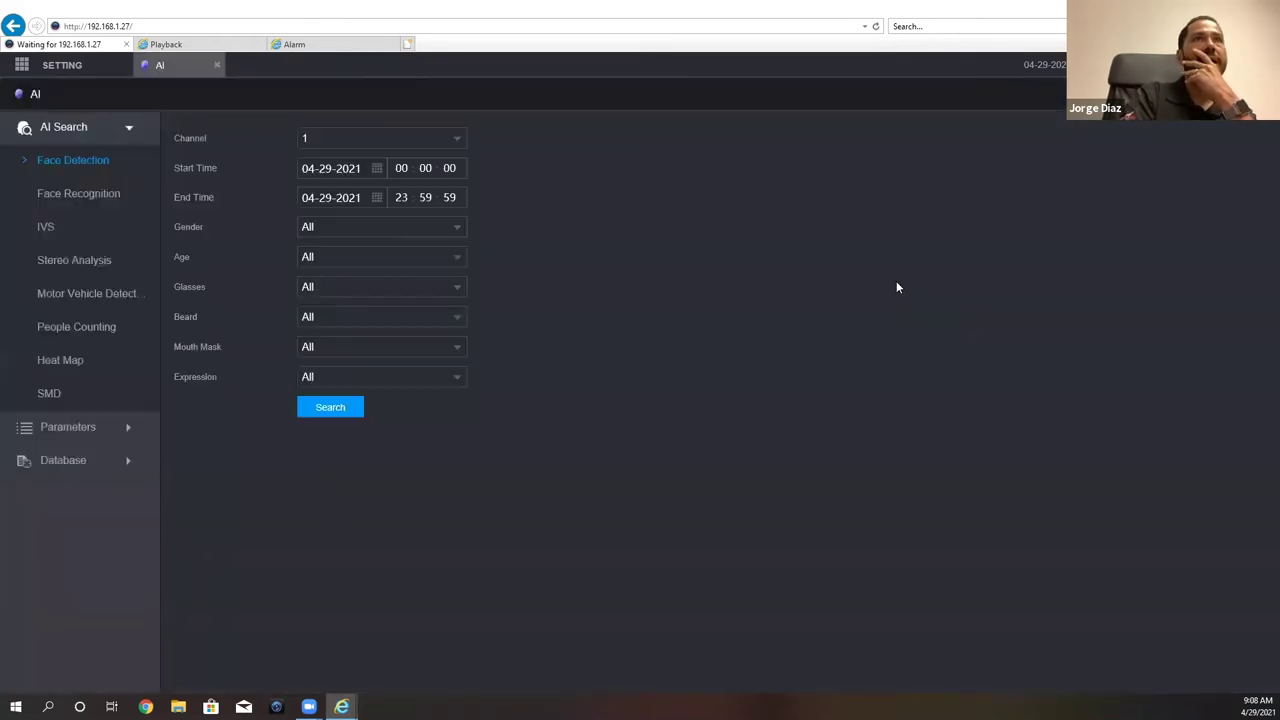
pyautogui.click(130, 128)
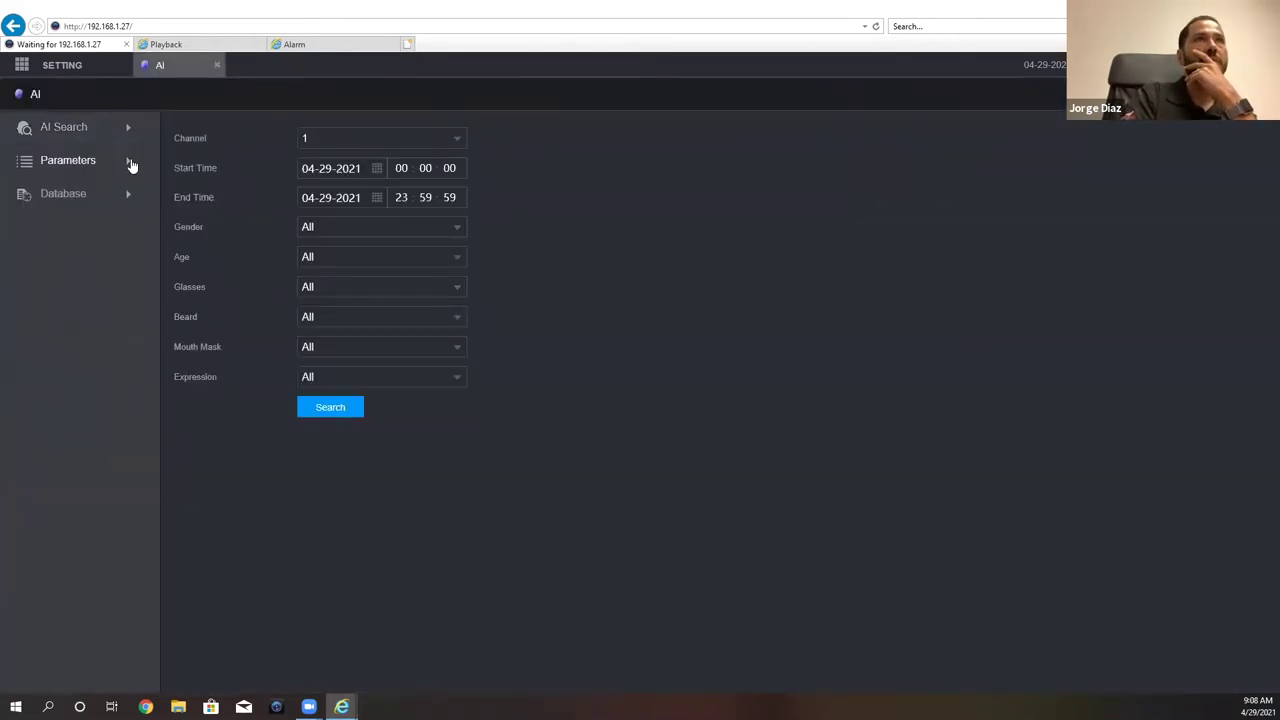
pyautogui.click(131, 163)
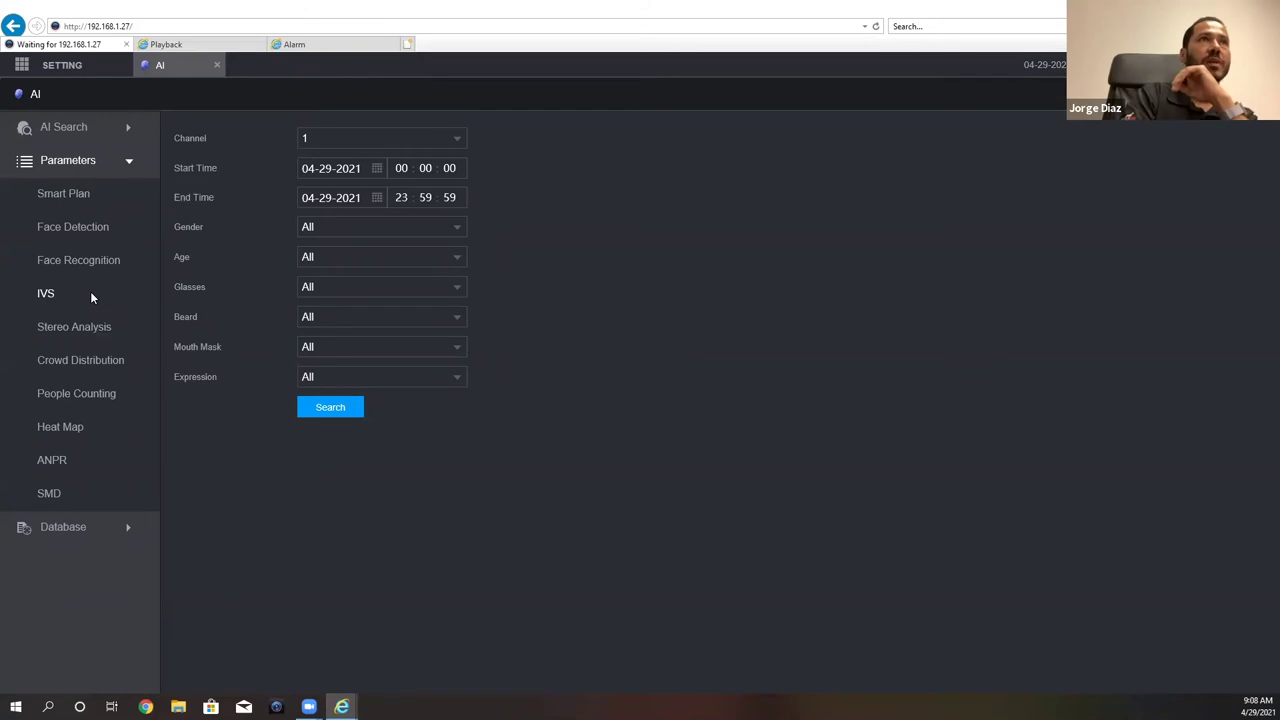
pyautogui.click(96, 194)
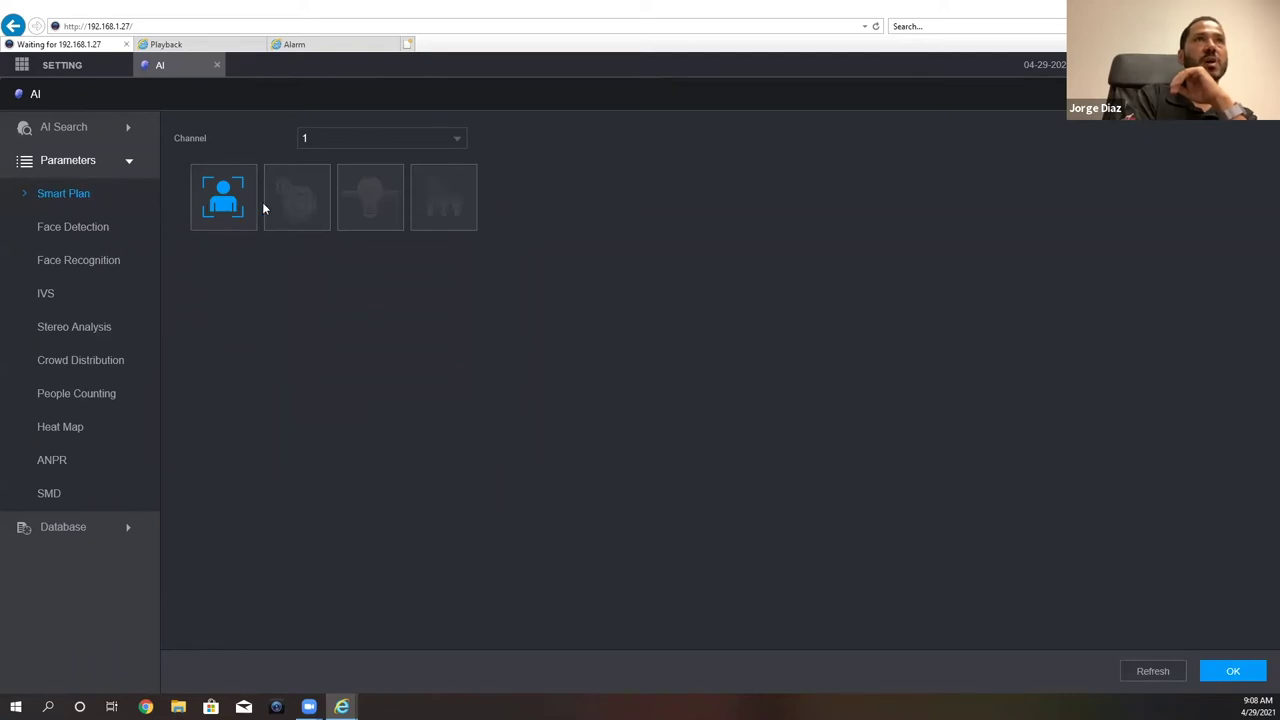
pyautogui.click(360, 138)
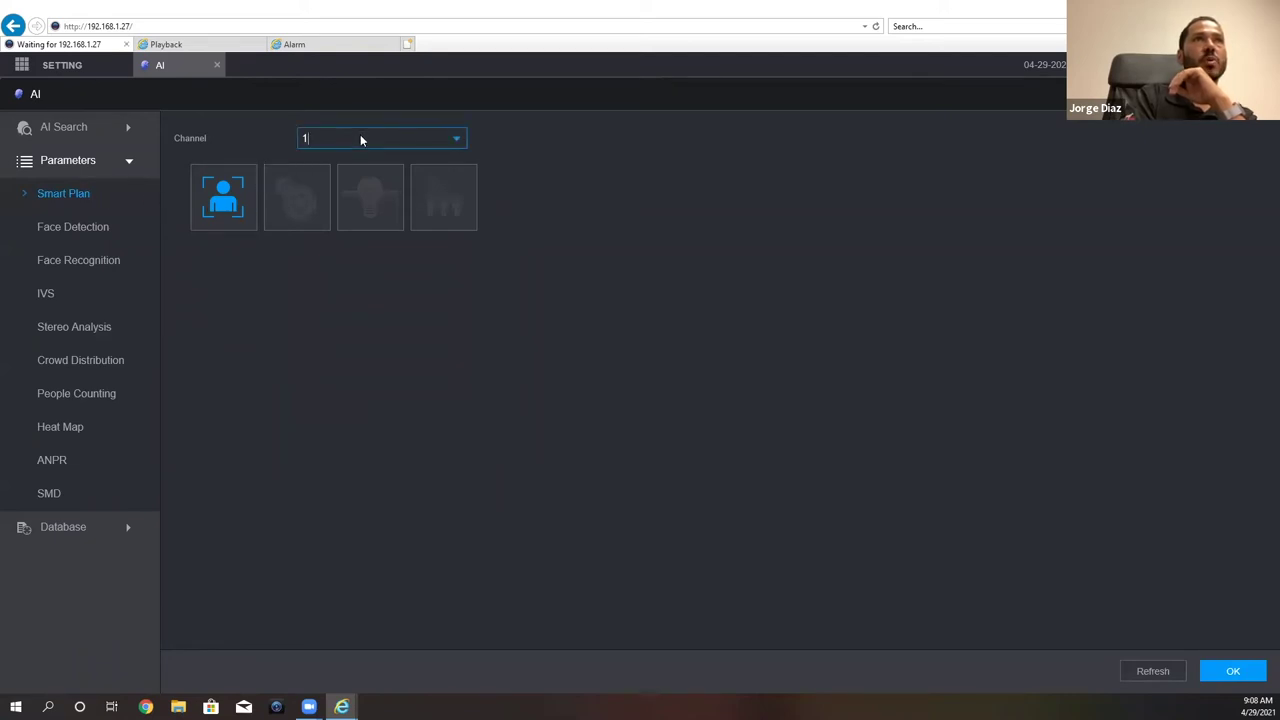
pyautogui.click(328, 223)
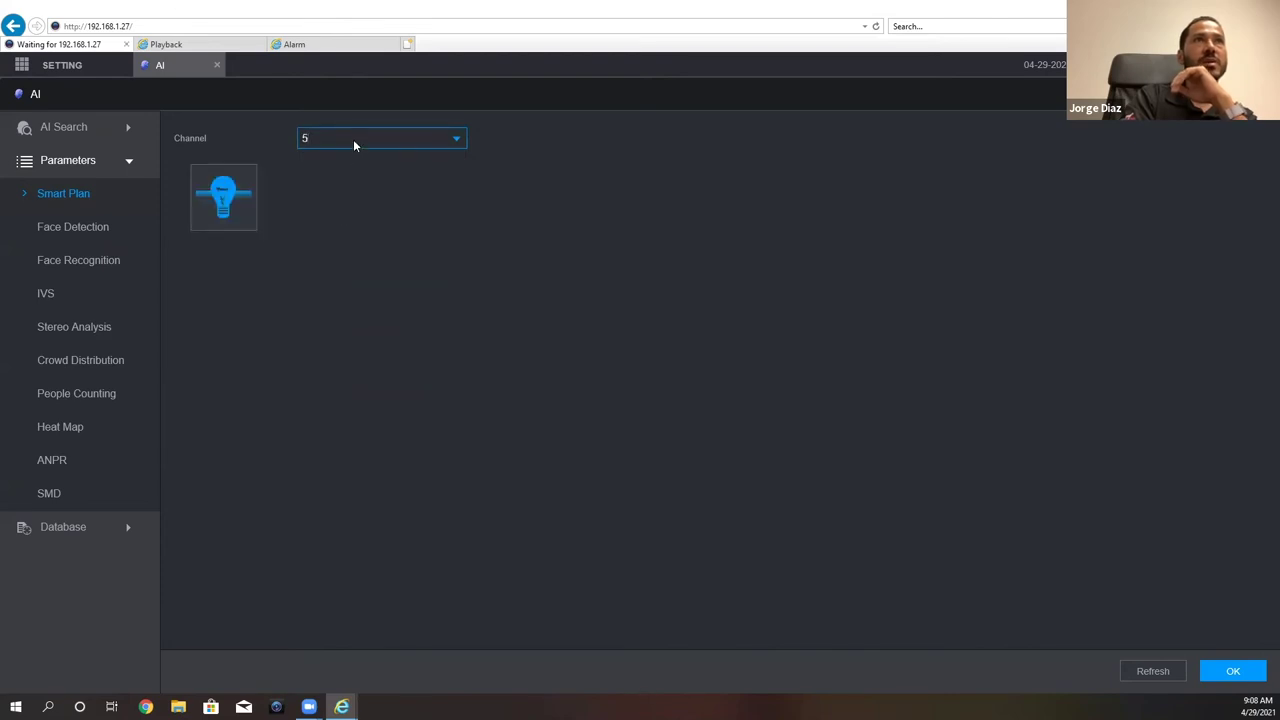
pyautogui.click(243, 206)
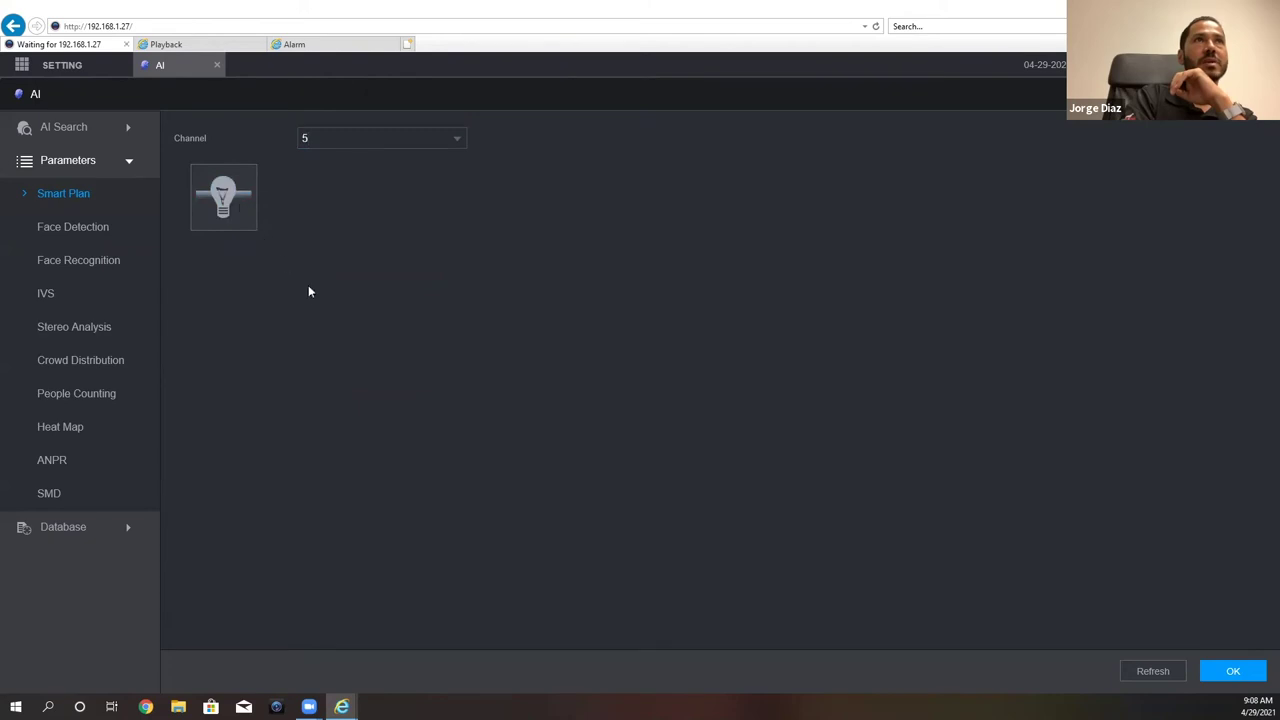
pyautogui.click(241, 209)
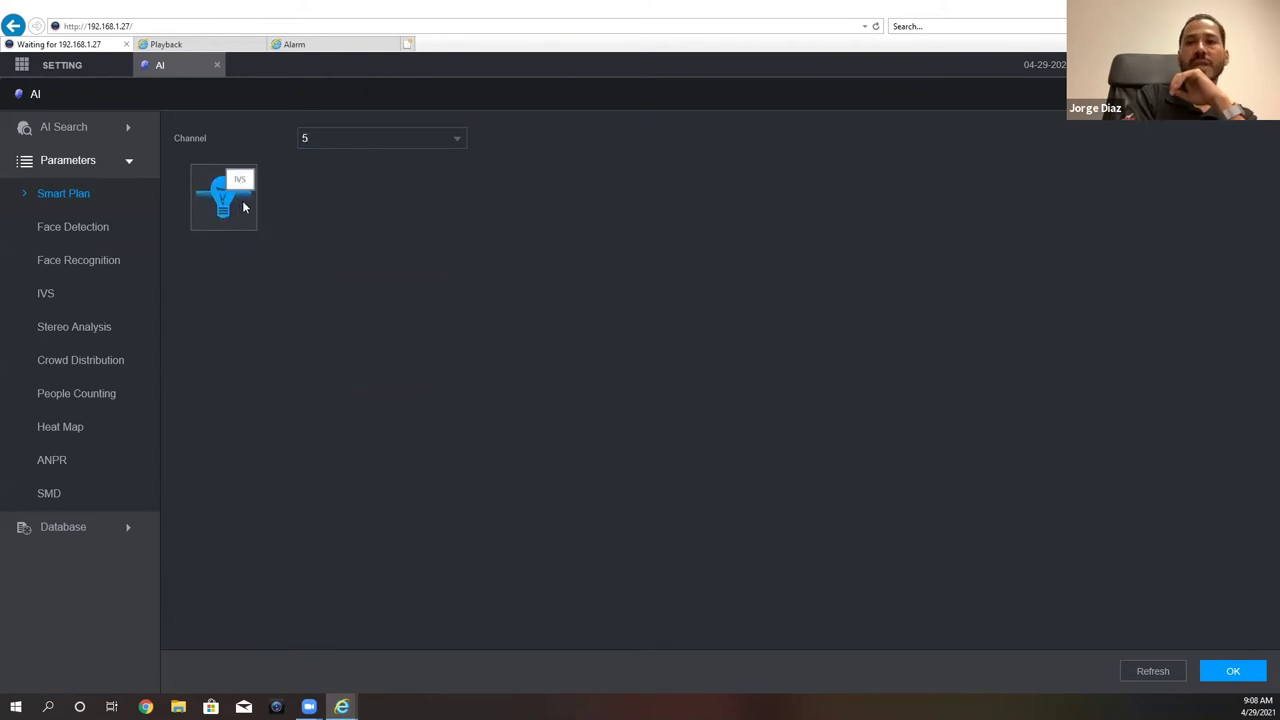
pyautogui.click(1233, 670)
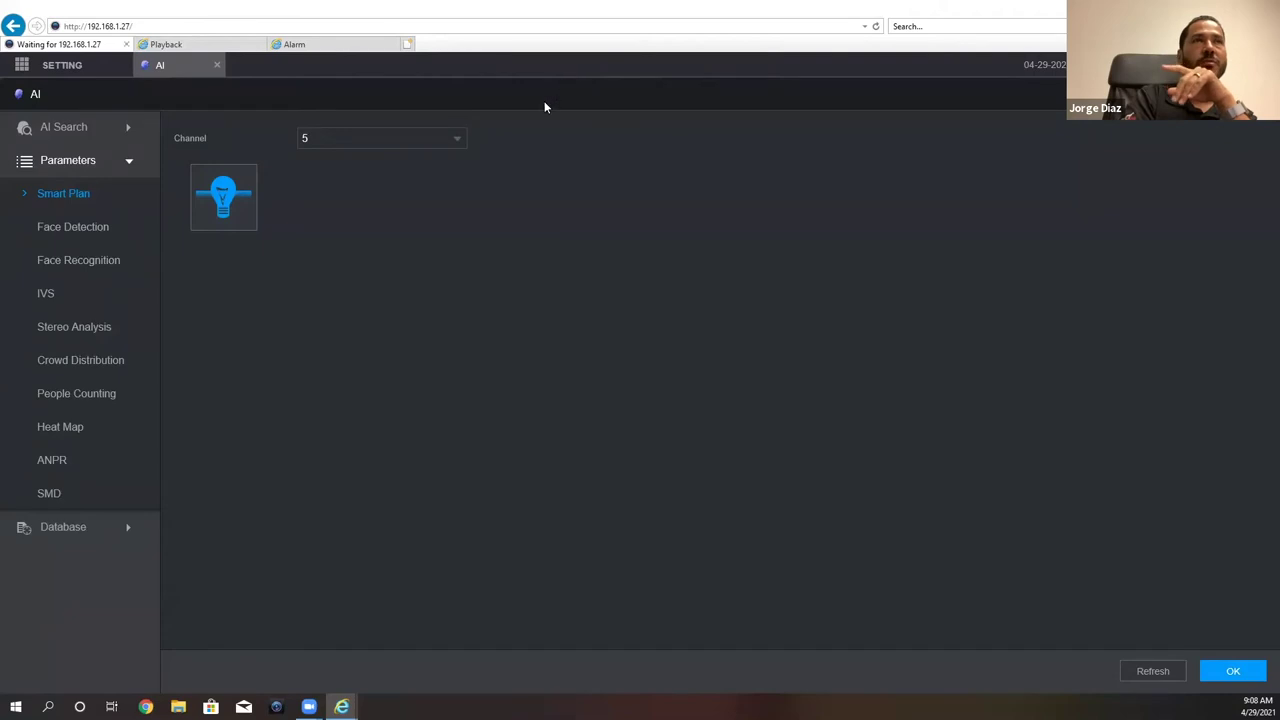
# Show the IVS rules of channel 5 and delete both existing tripwire rules, IVS-1 and IVS-2
pyautogui.click(46, 293)
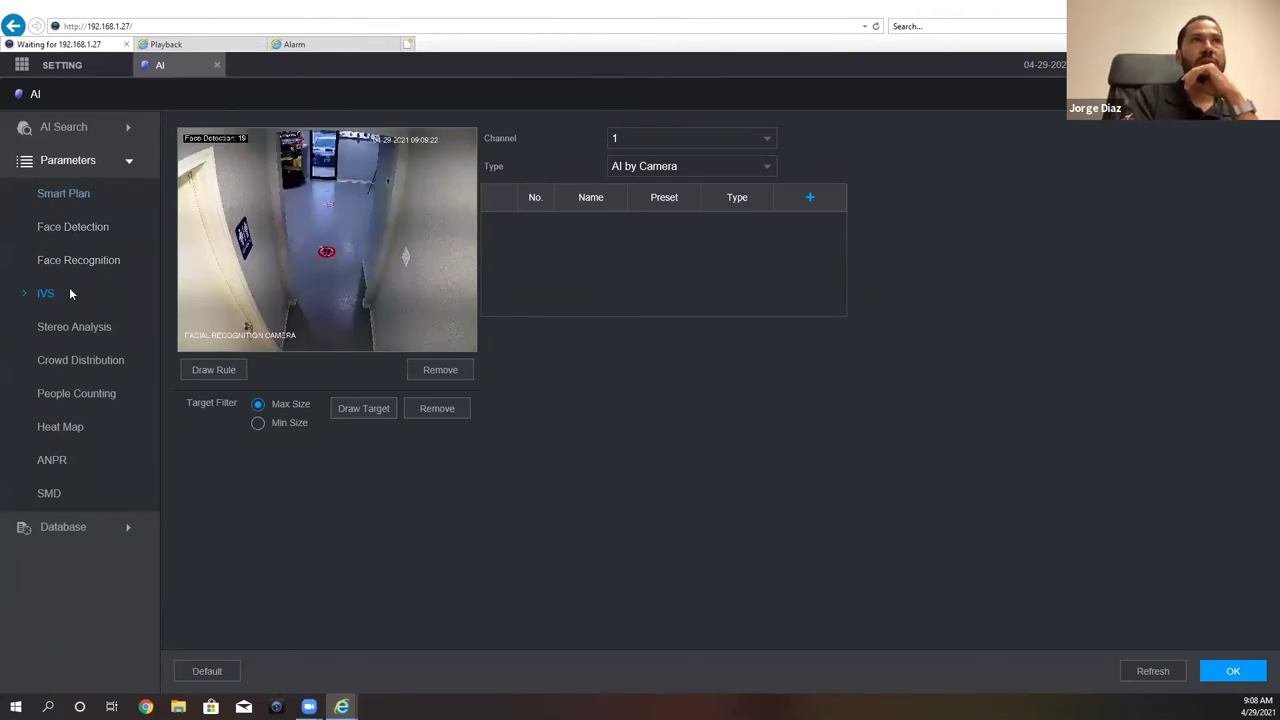
pyautogui.click(632, 138)
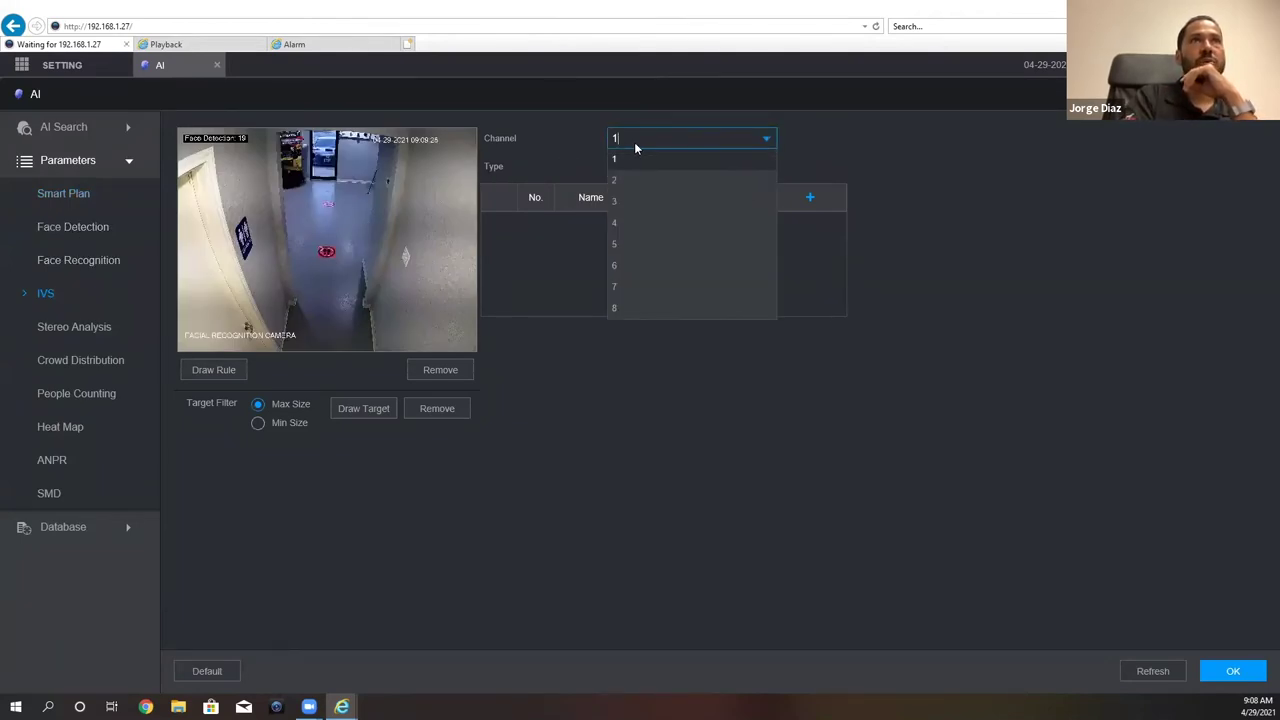
pyautogui.click(624, 251)
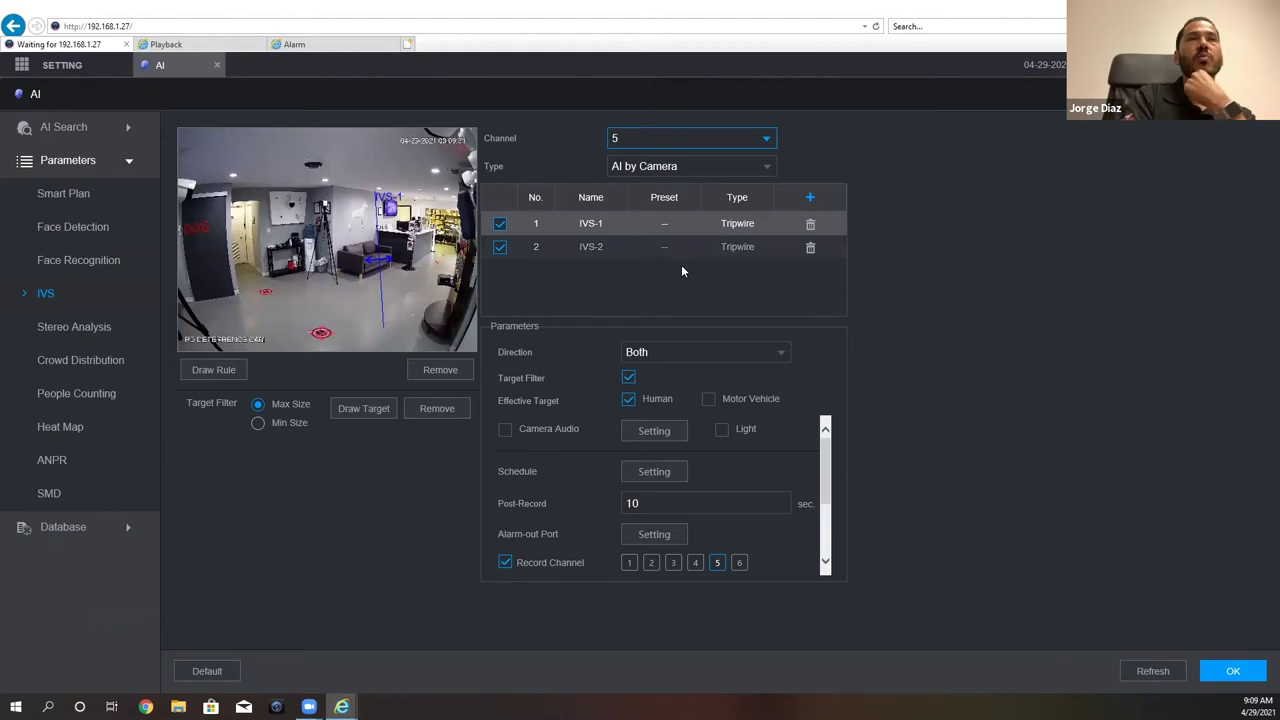
pyautogui.click(810, 247)
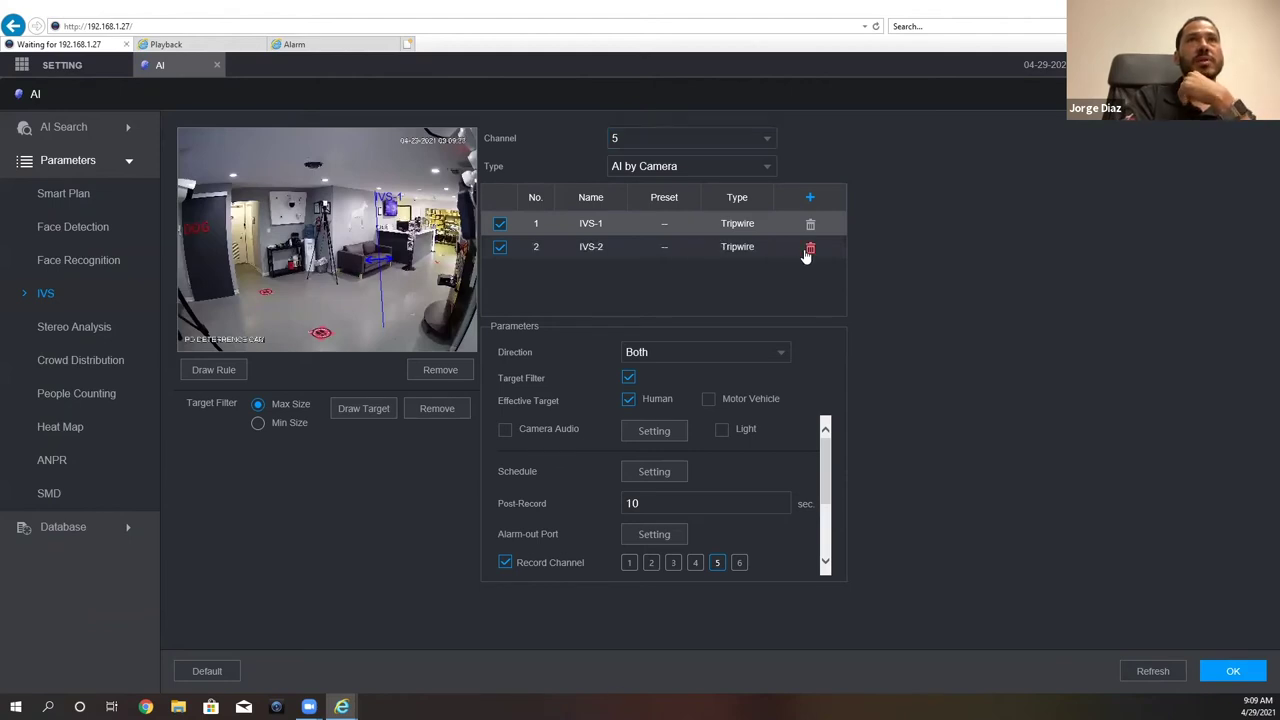
pyautogui.click(810, 226)
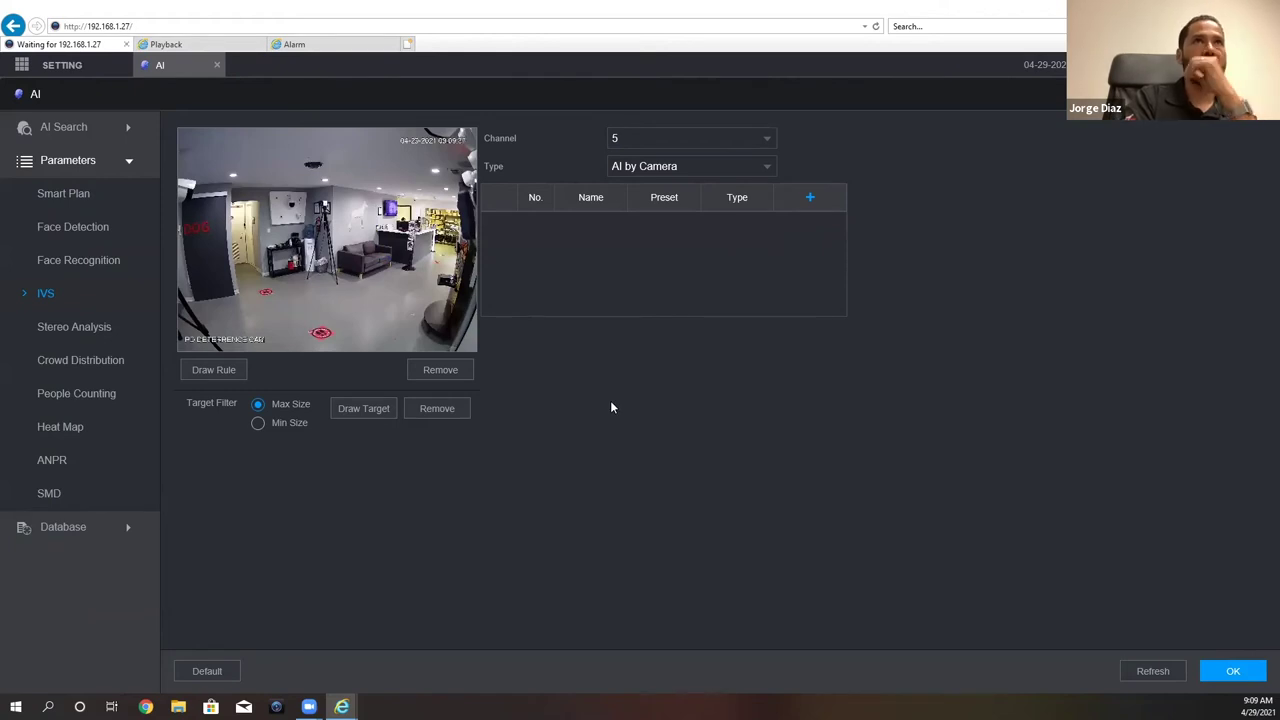
# Choose AI by Camera as the IVS type for channel 5 and add a new Tripwire rule
pyautogui.click(761, 171)
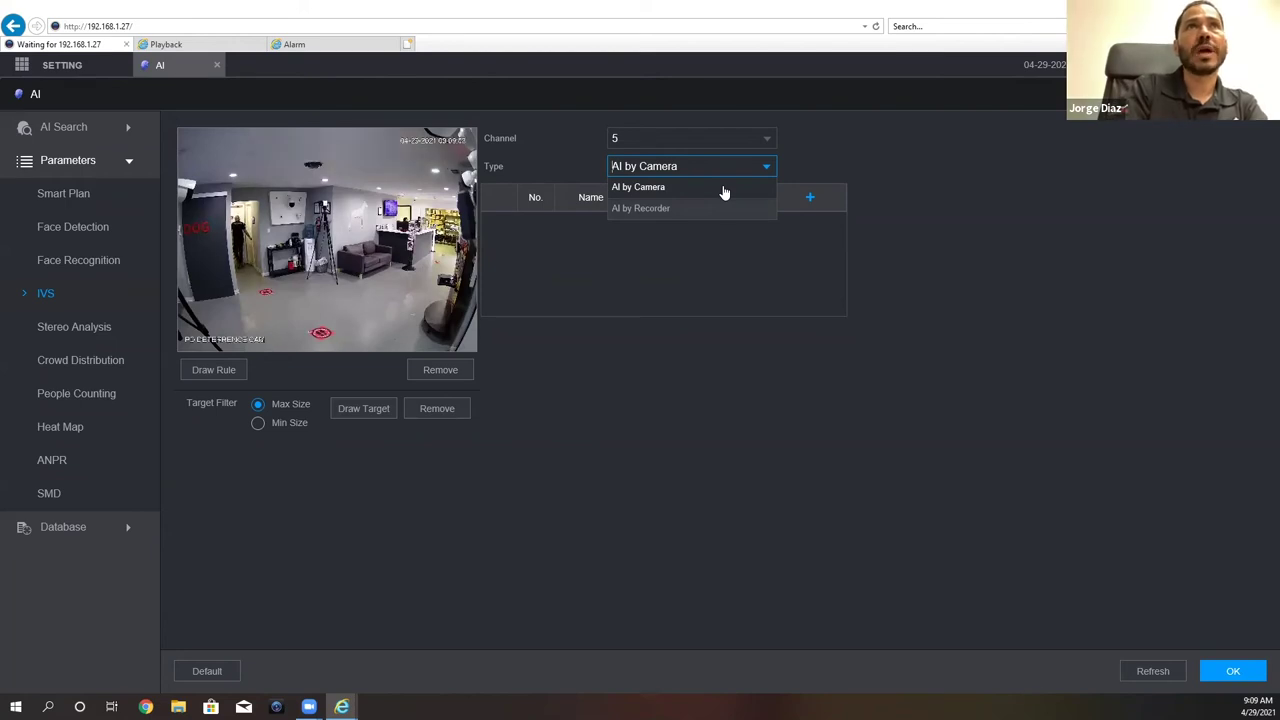
pyautogui.click(724, 188)
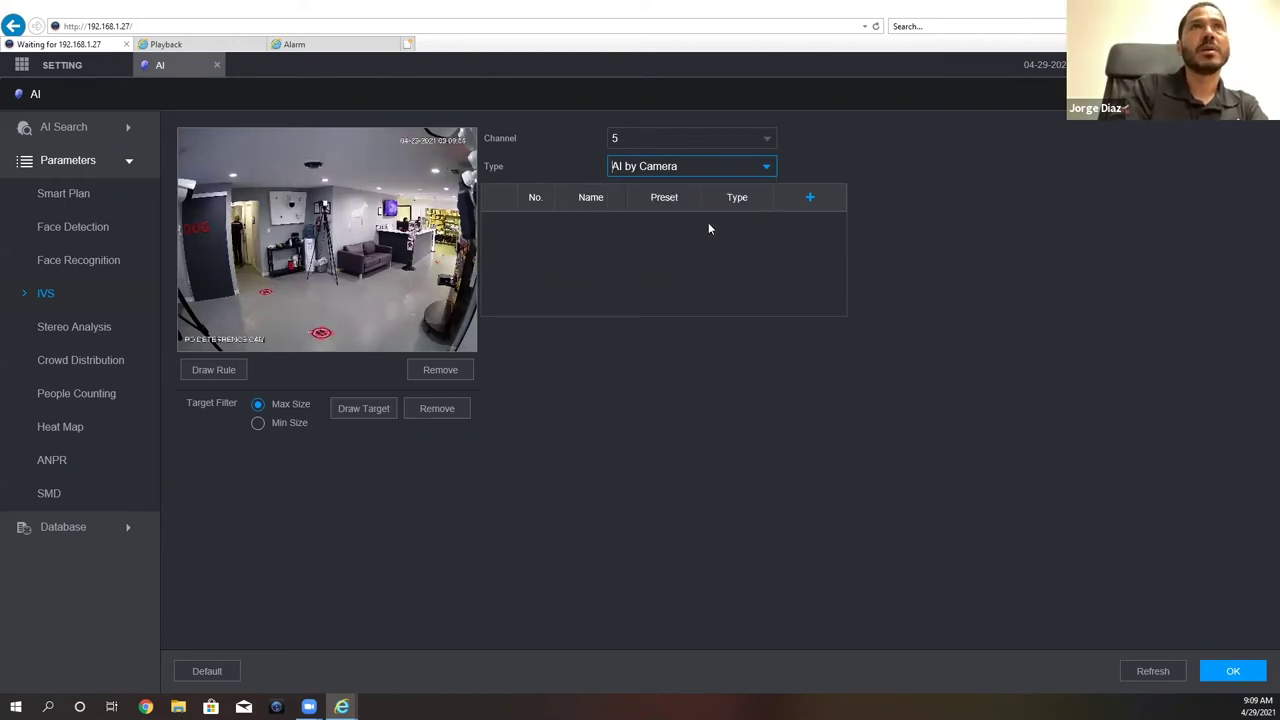
pyautogui.click(809, 201)
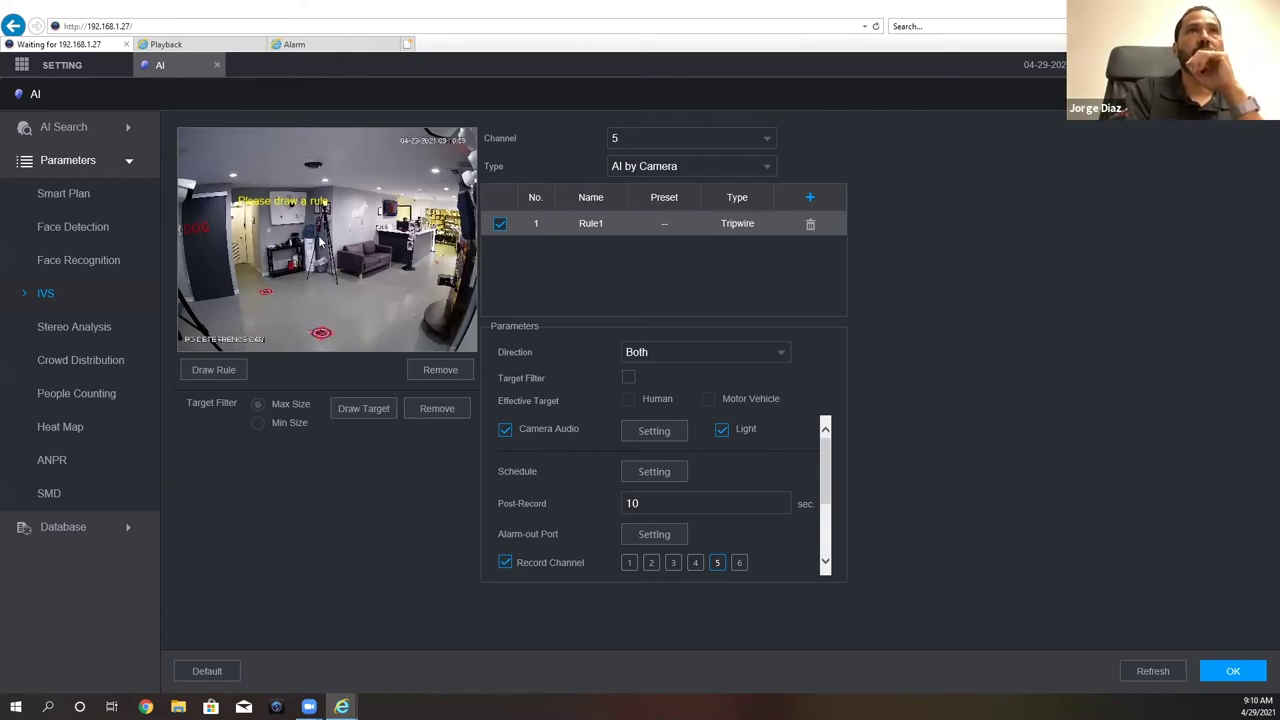
# Try drawing the tripwire as a multi-segment line around the counter area in the camera preview, and remove the drawing
pyautogui.click(214, 370)
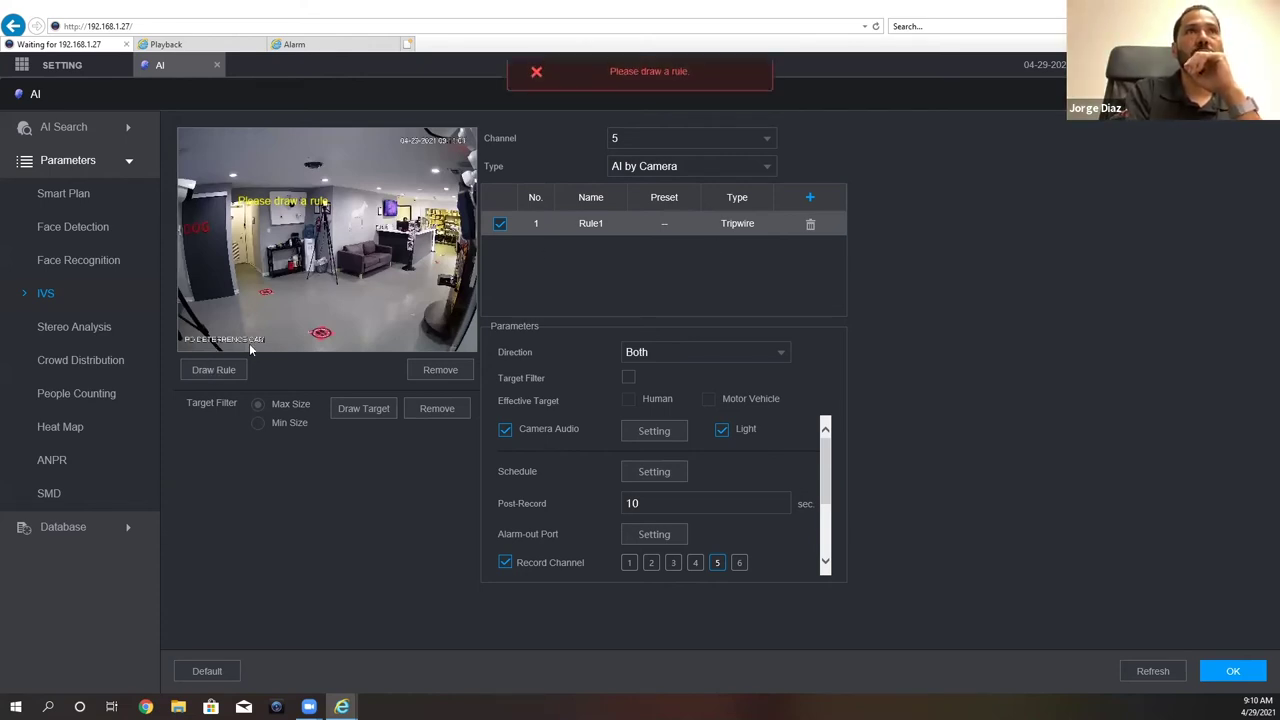
pyautogui.click(378, 192)
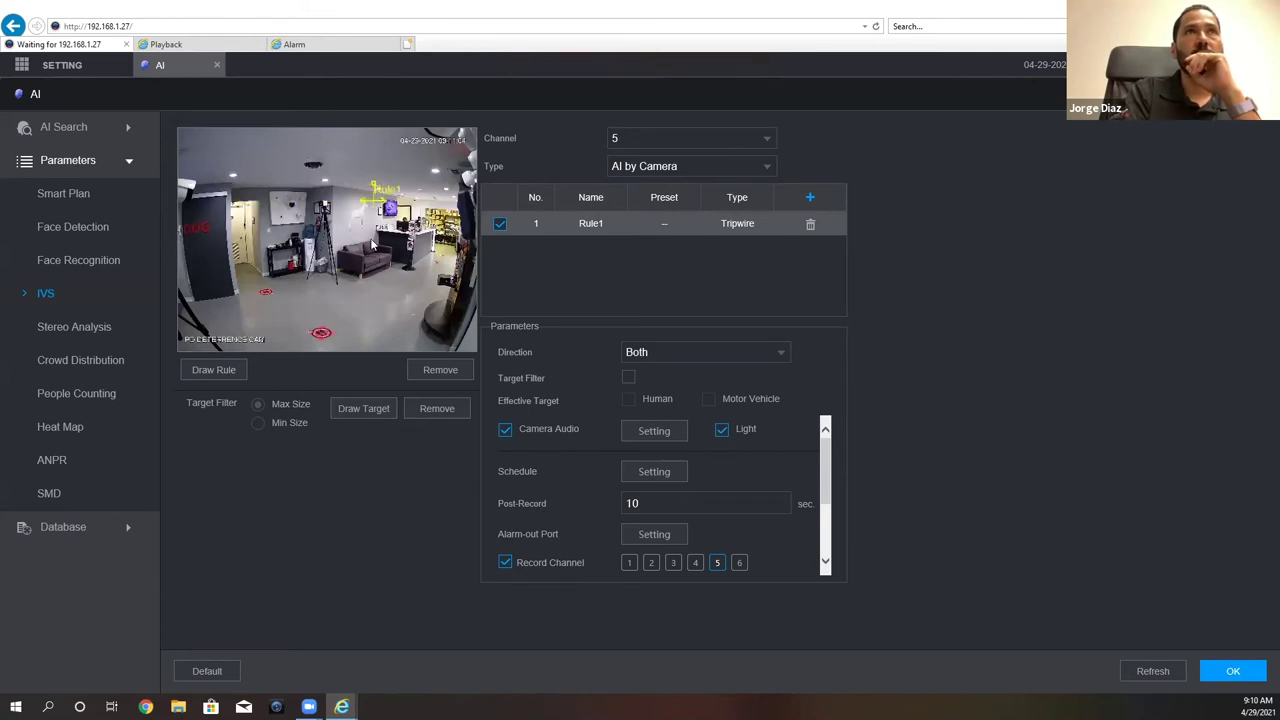
pyautogui.click(389, 331)
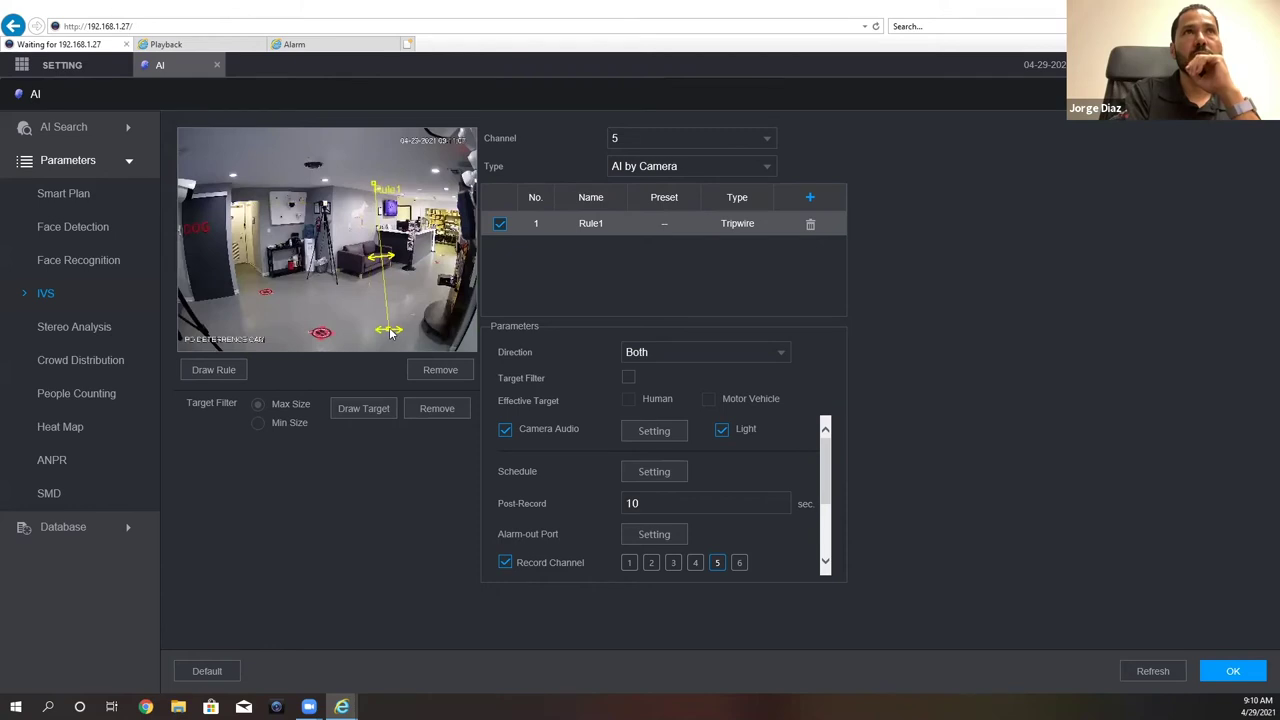
pyautogui.click(432, 286)
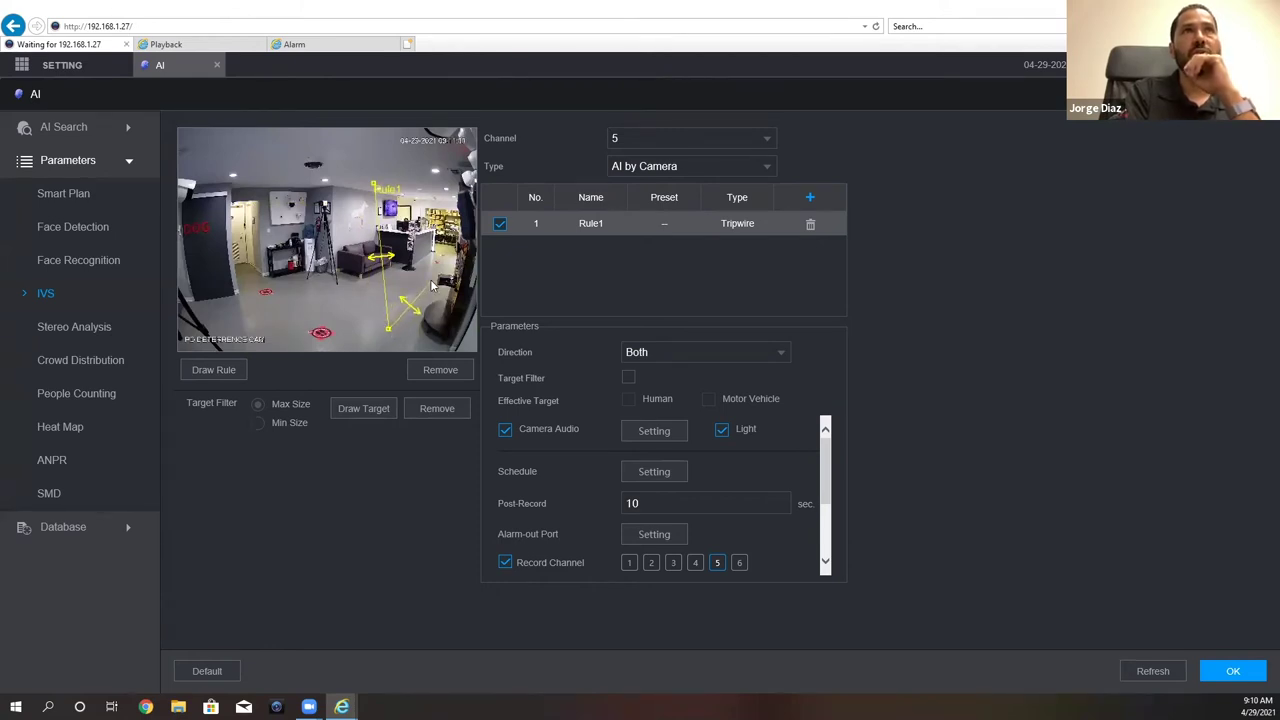
pyautogui.click(430, 170)
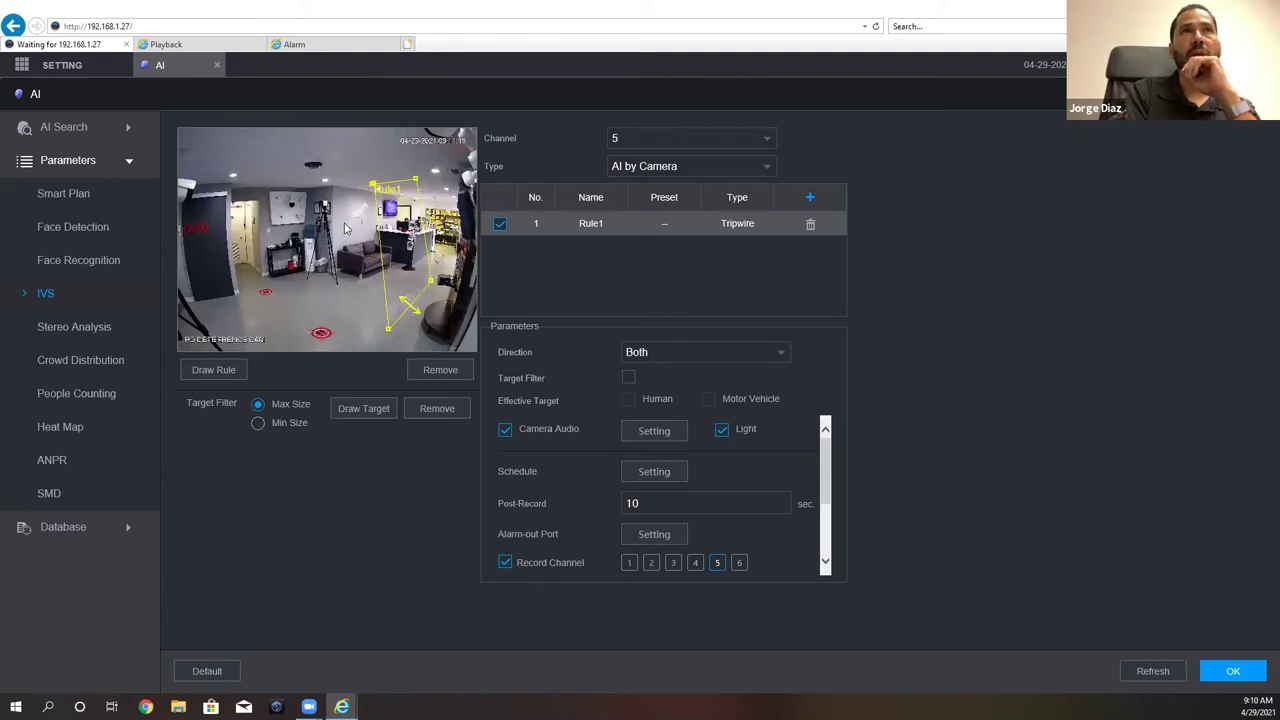
pyautogui.click(432, 368)
# Draw the tripwire as one near-vertical line from the wall beside the sofa down to the floor in front of it
pyautogui.moveTo(381, 177); pyautogui.dragTo(387, 338)
pyautogui.click(387, 334)
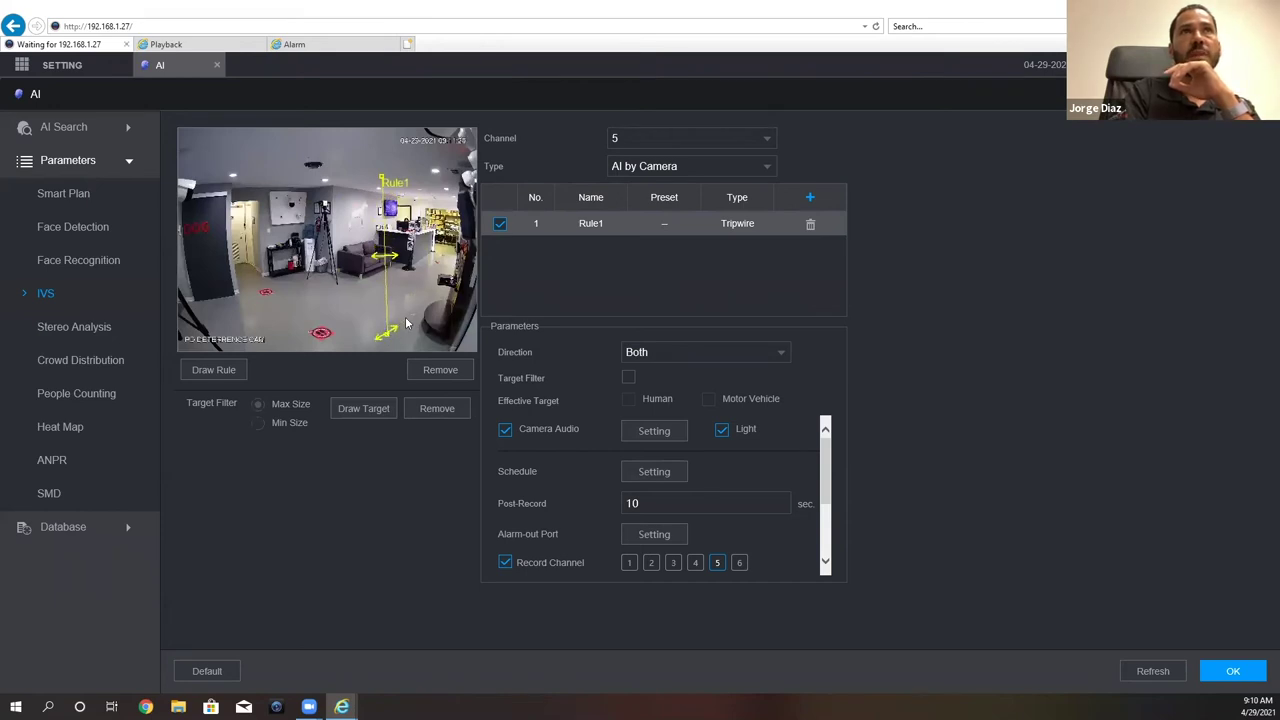
pyautogui.rightClick(430, 294)
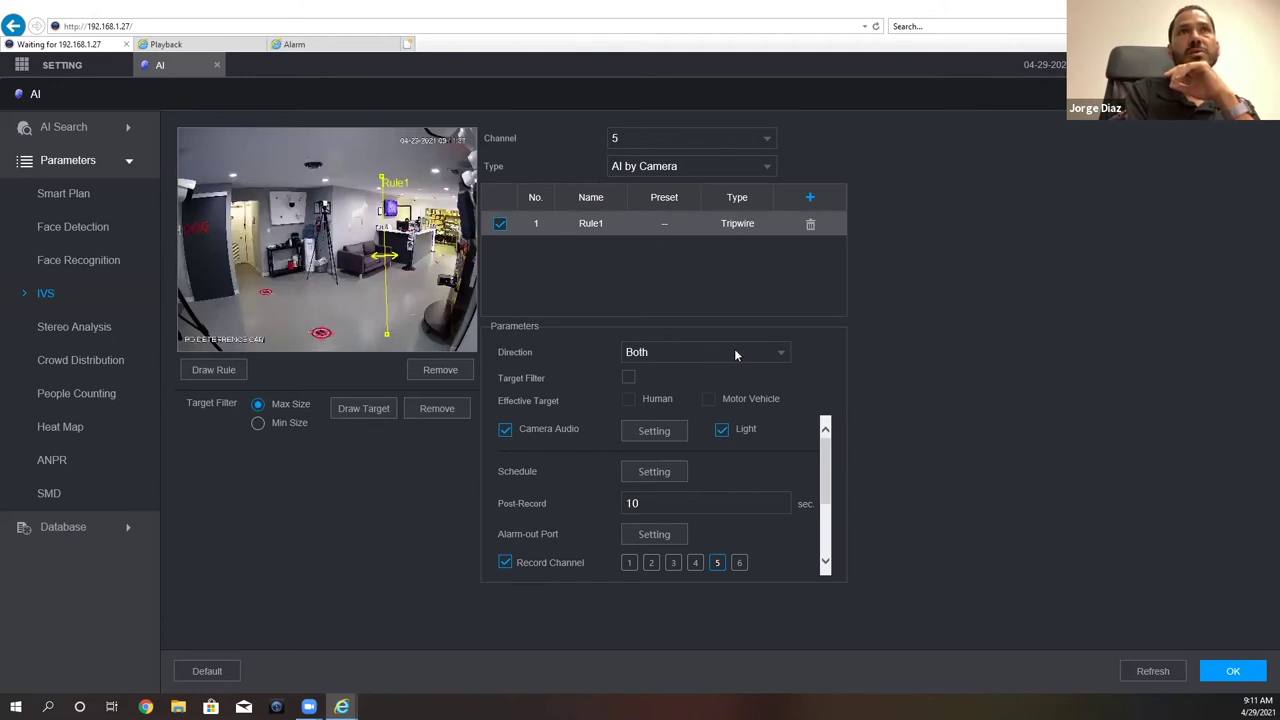
# Try the A to B and B to A crossing directions for the tripwire, and set the direction back to Both
pyautogui.click(767, 356)
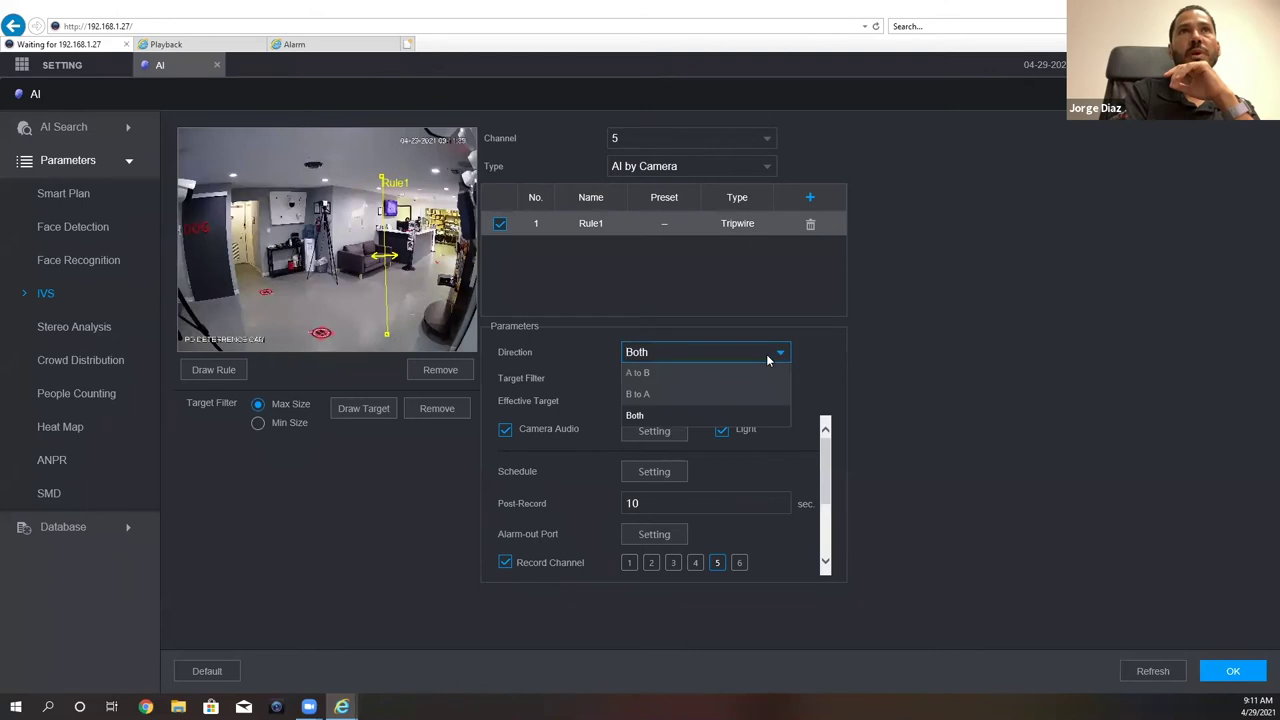
pyautogui.click(735, 374)
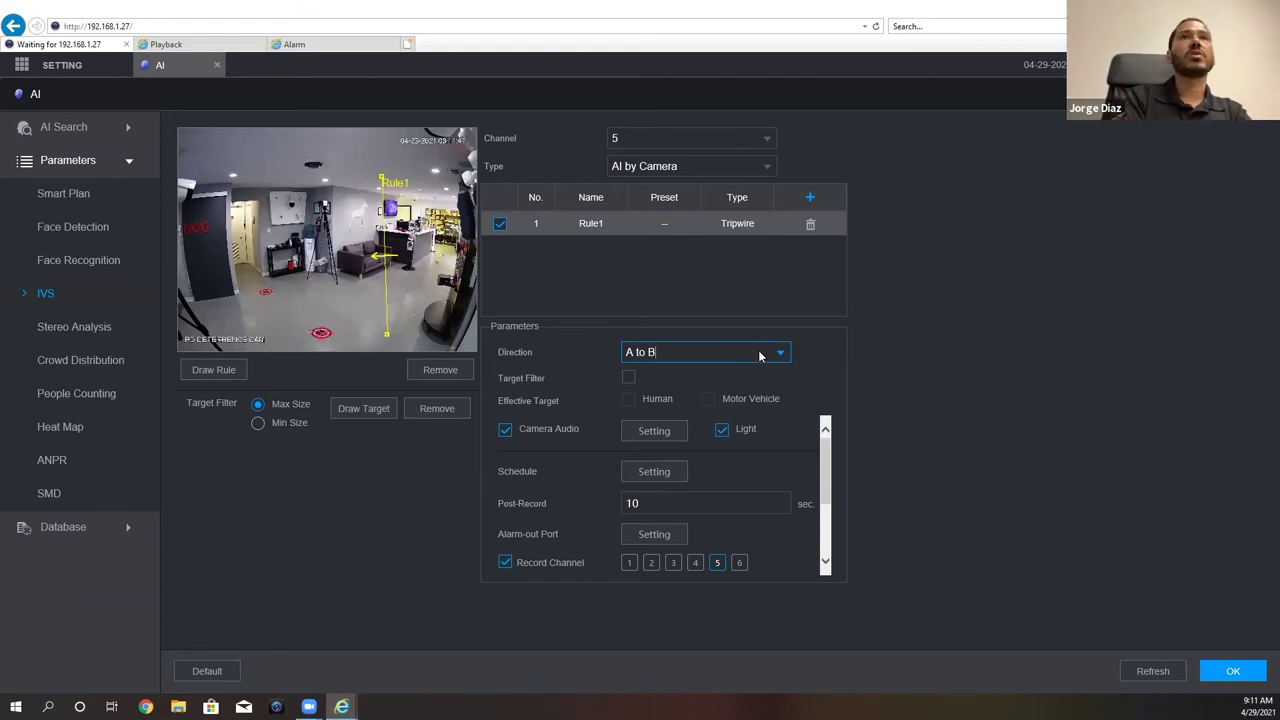
pyautogui.click(760, 356)
pyautogui.click(737, 390)
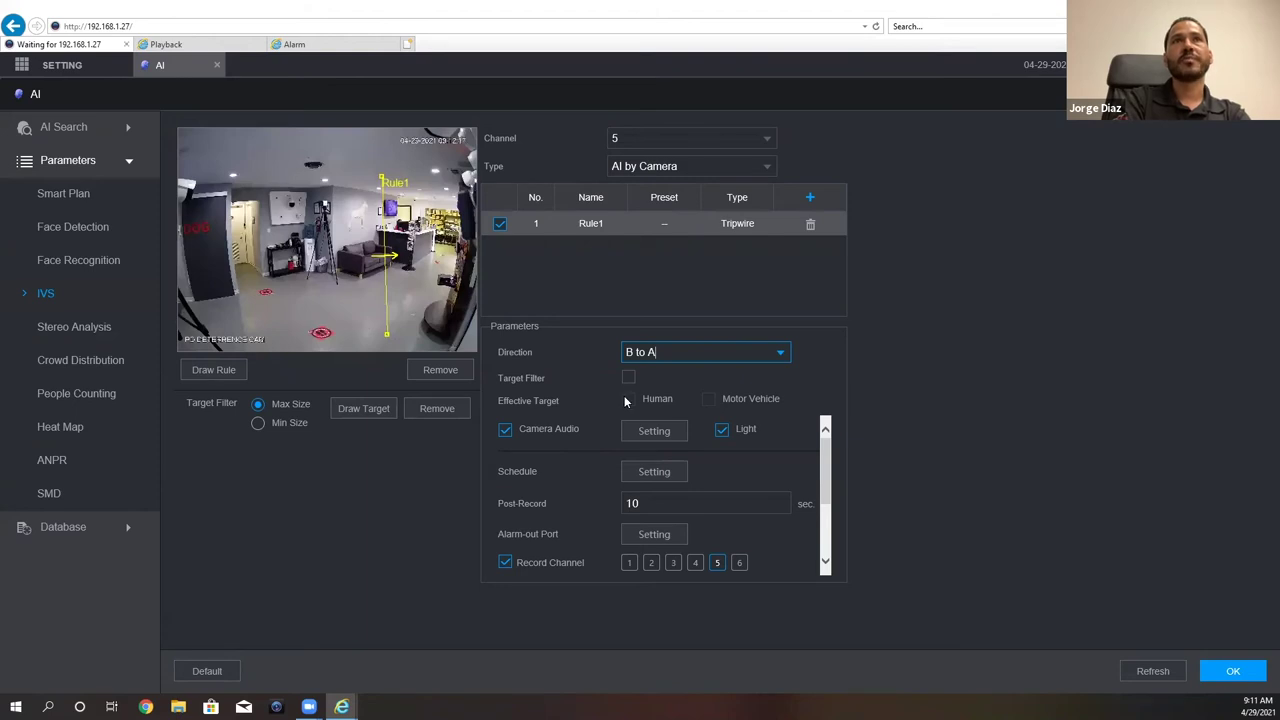
pyautogui.click(652, 353)
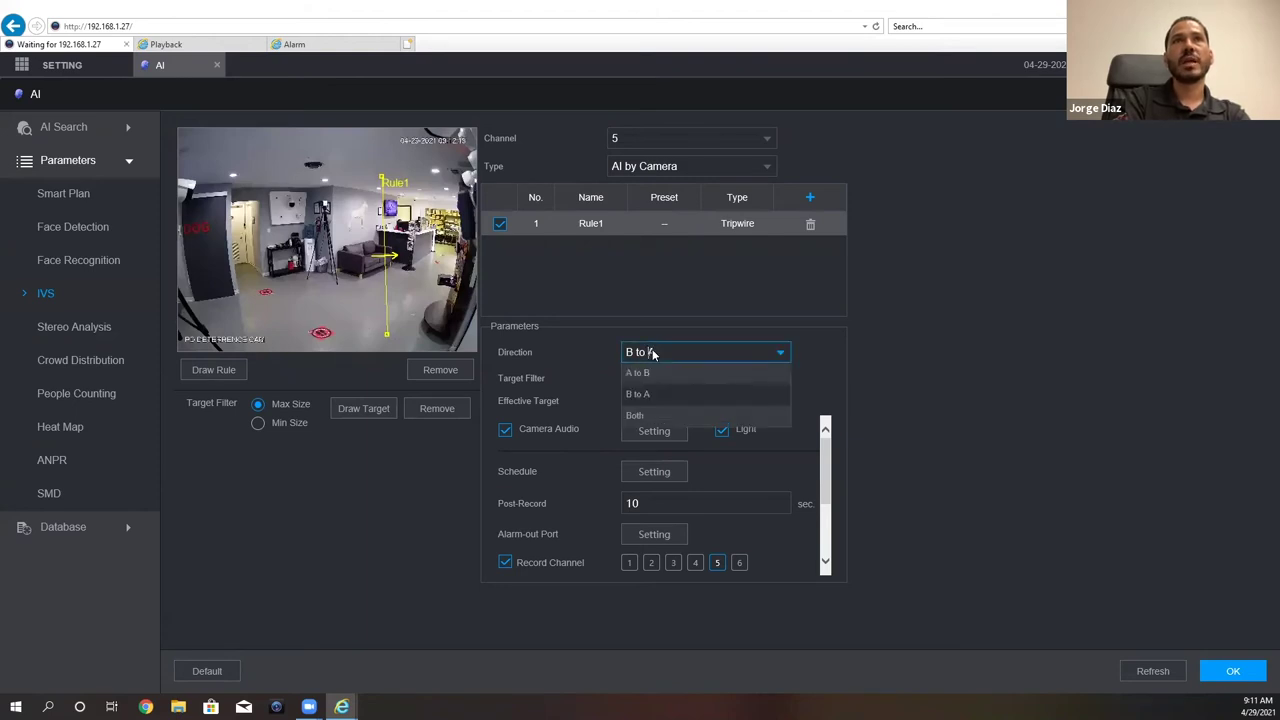
pyautogui.click(636, 414)
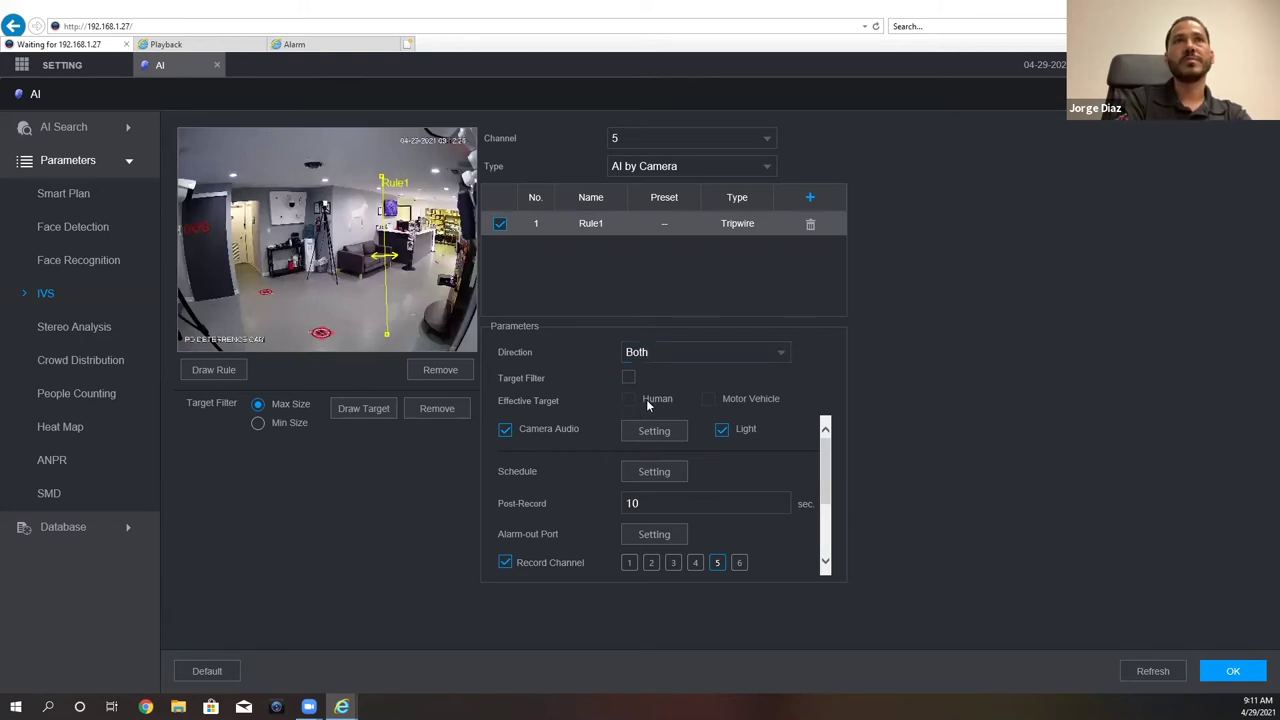
# Enable the target filter for the tripwire rule and leave only Human as the effective target, excluding Motor Vehicle
pyautogui.click(631, 376)
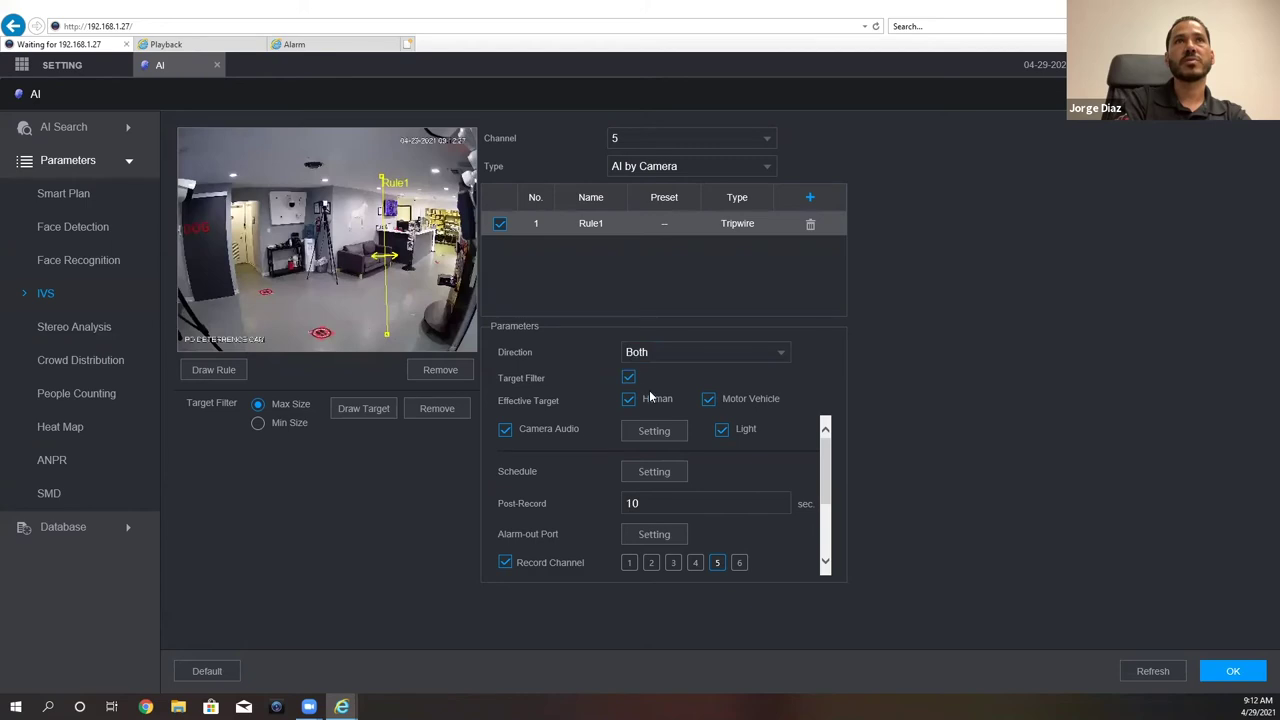
pyautogui.click(708, 399)
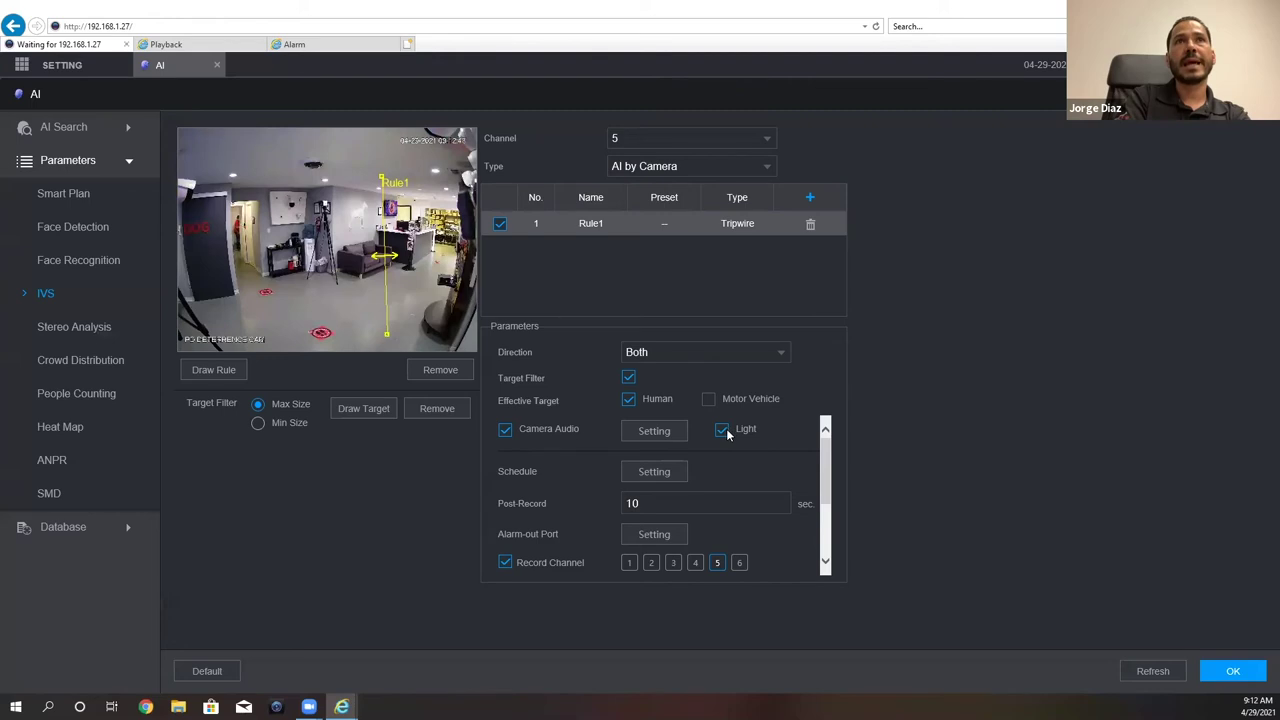
# Try disabling the Camera Audio and Light responses of the tripwire rule, and enable both again
pyautogui.click(506, 429)
pyautogui.click(722, 430)
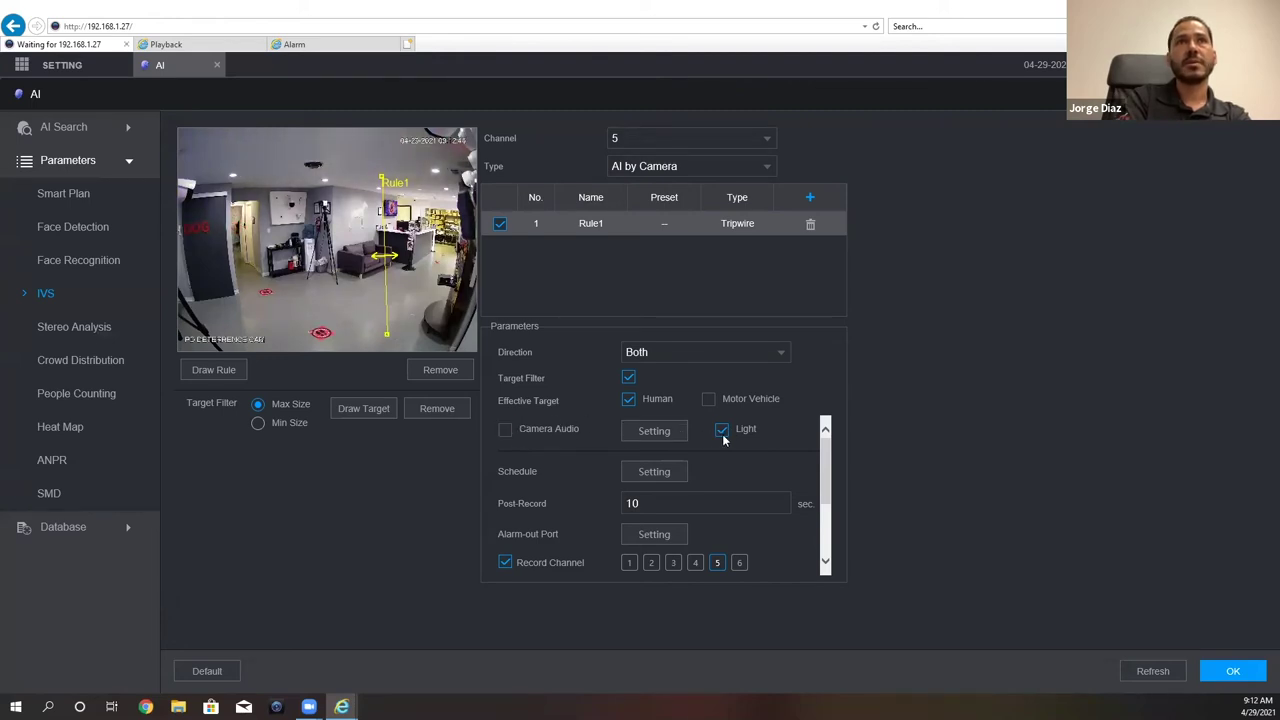
pyautogui.click(507, 430)
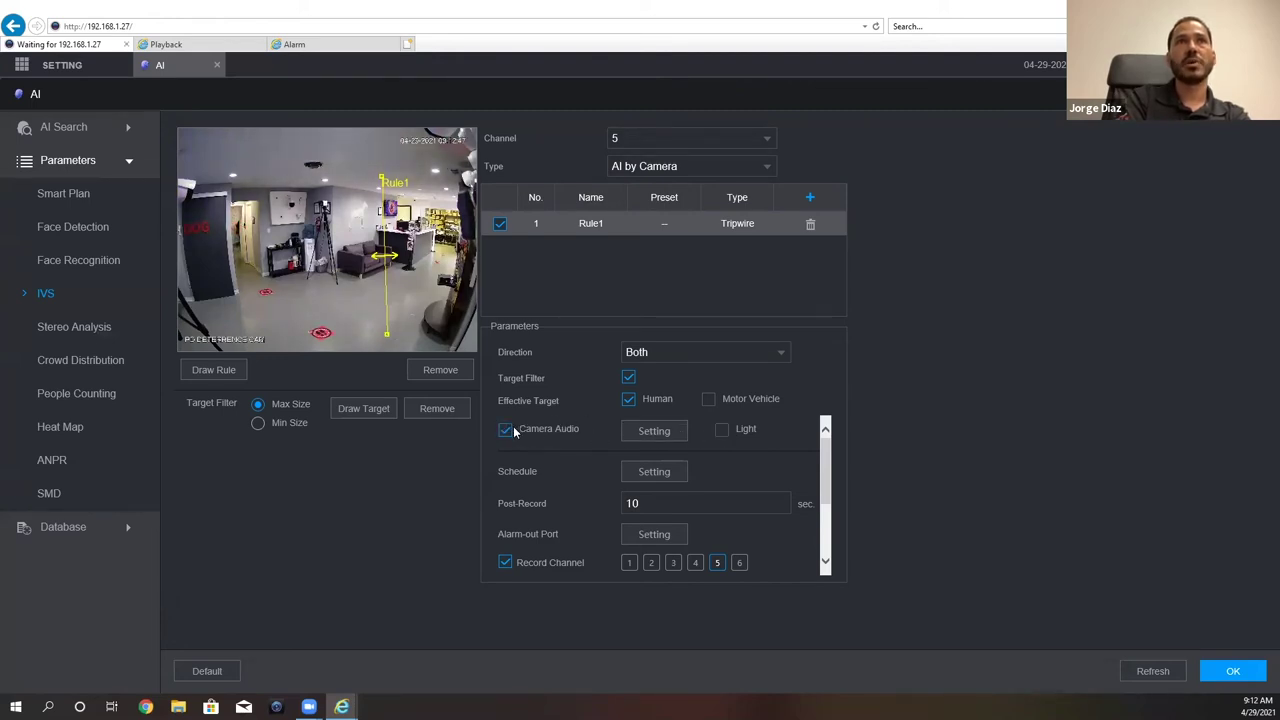
pyautogui.click(722, 433)
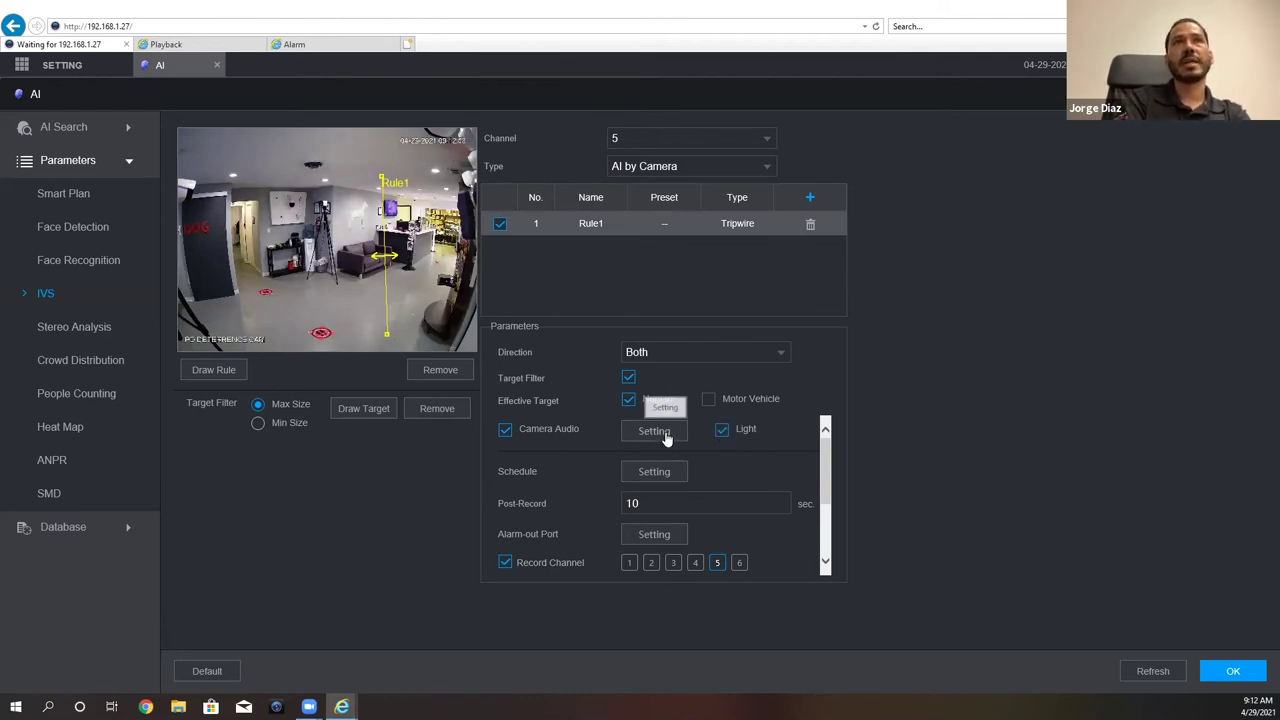
# Look through the camera audio's alarm tone files and choose alarm.wav for the rule
pyautogui.click(666, 438)
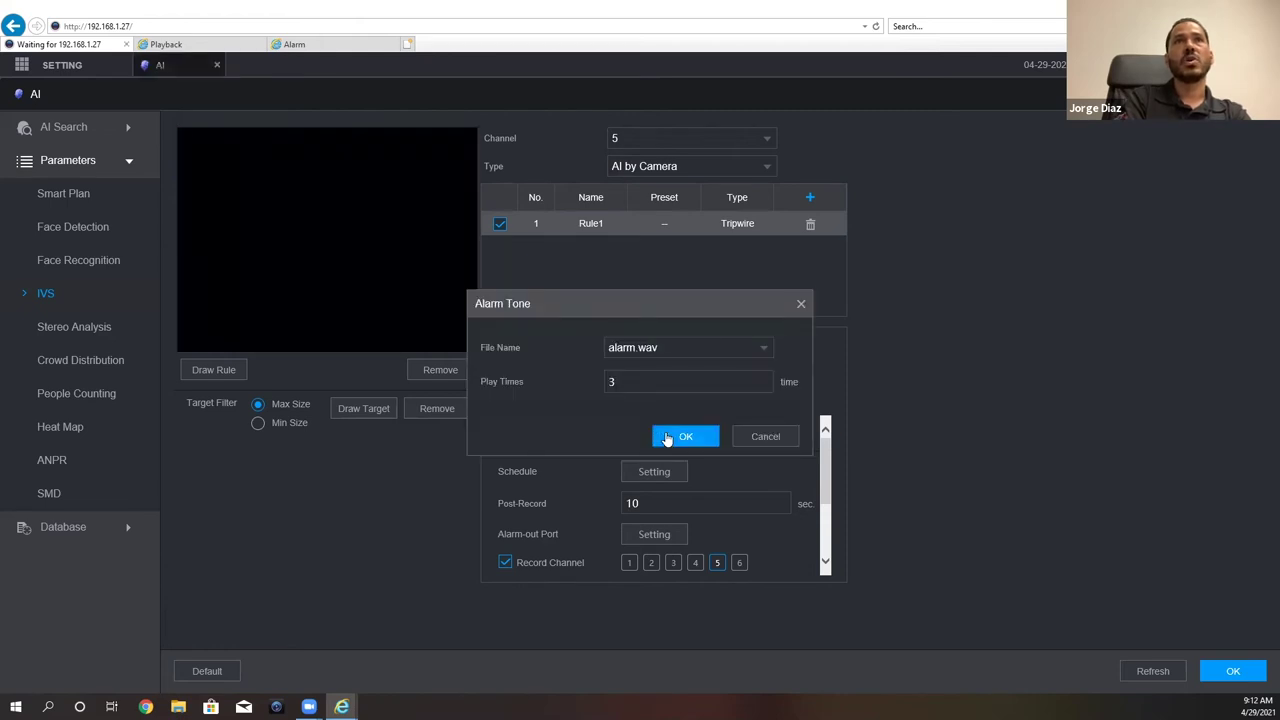
pyautogui.click(760, 349)
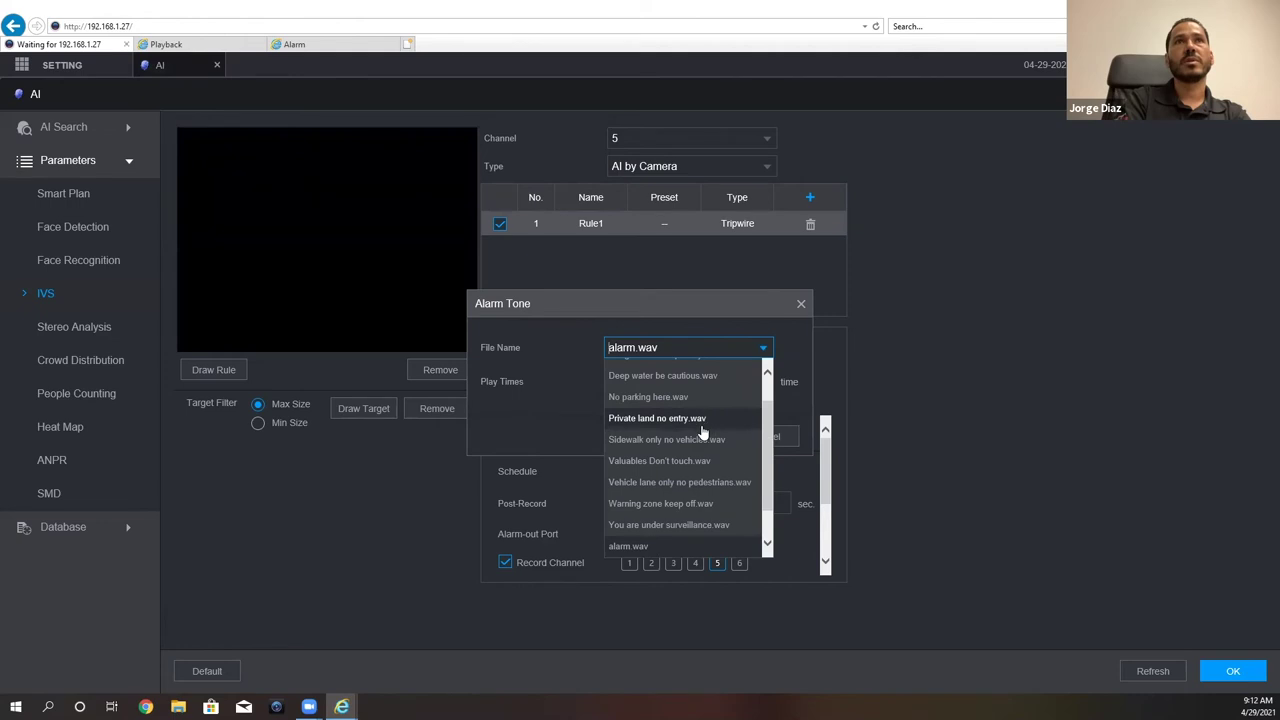
pyautogui.scroll(1, 703, 440)
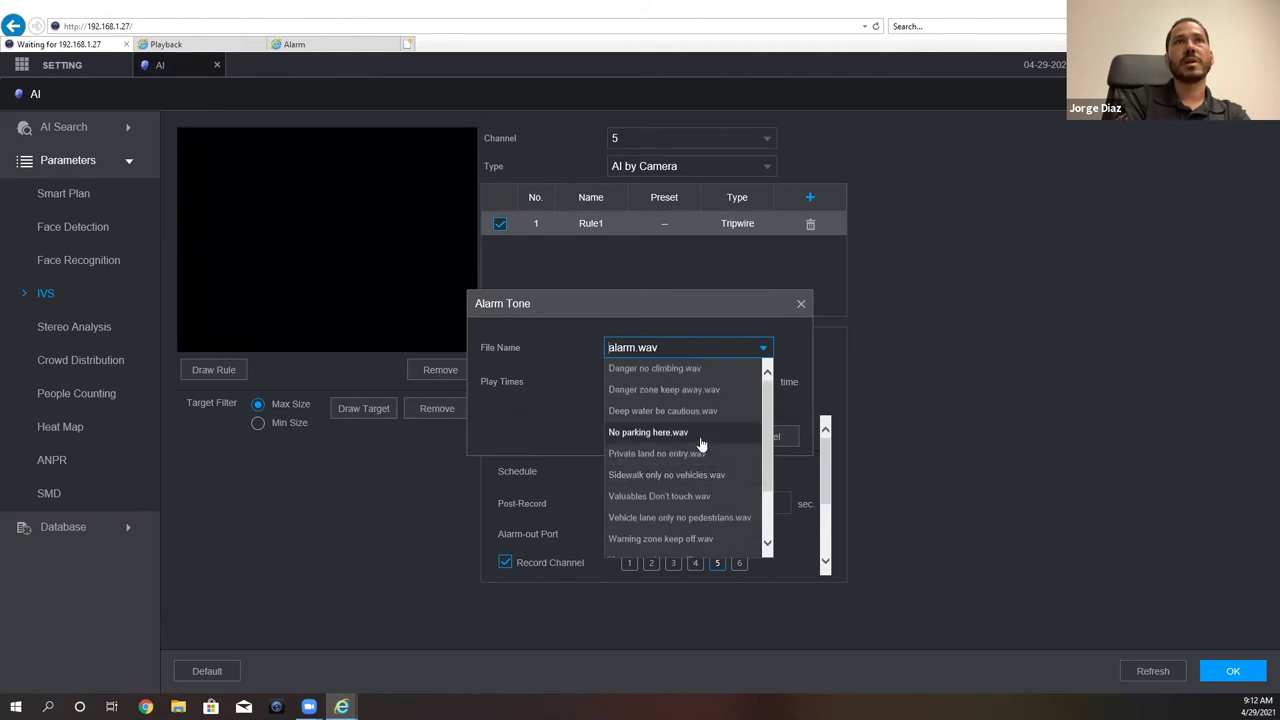
pyautogui.scroll(-2, 700, 450)
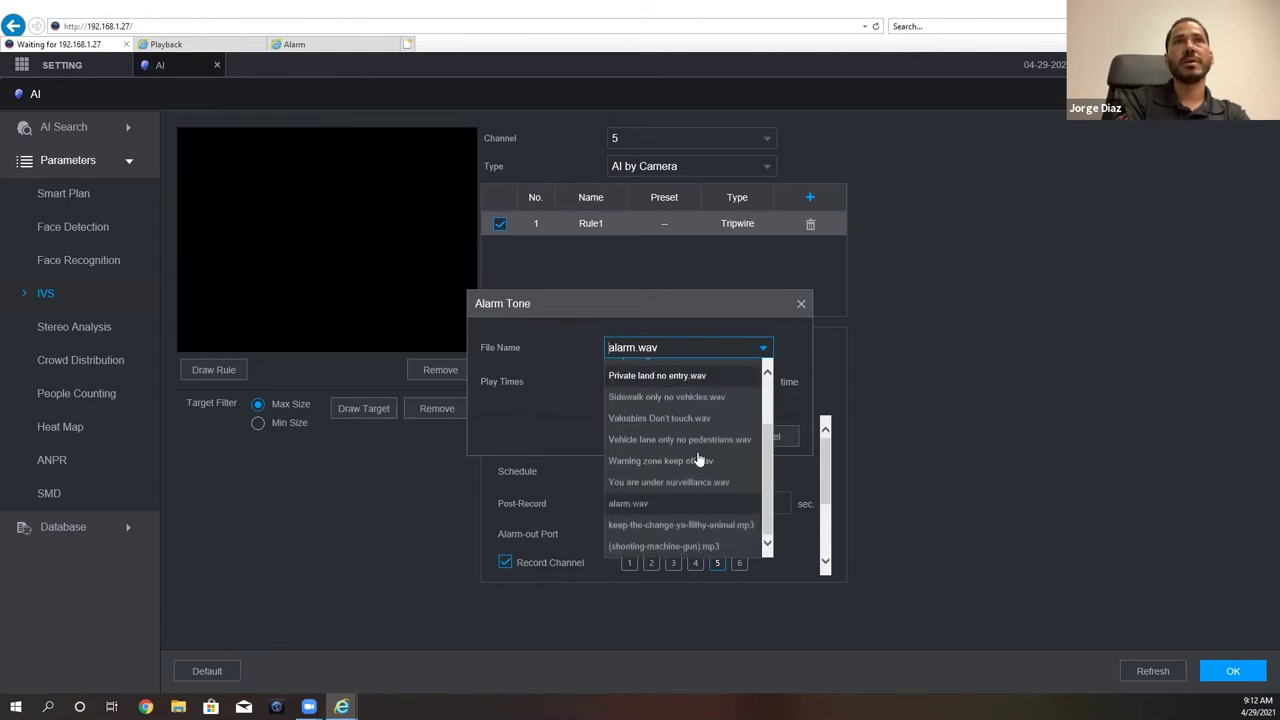
pyautogui.scroll(2, 690, 475)
pyautogui.scroll(-1, 680, 490)
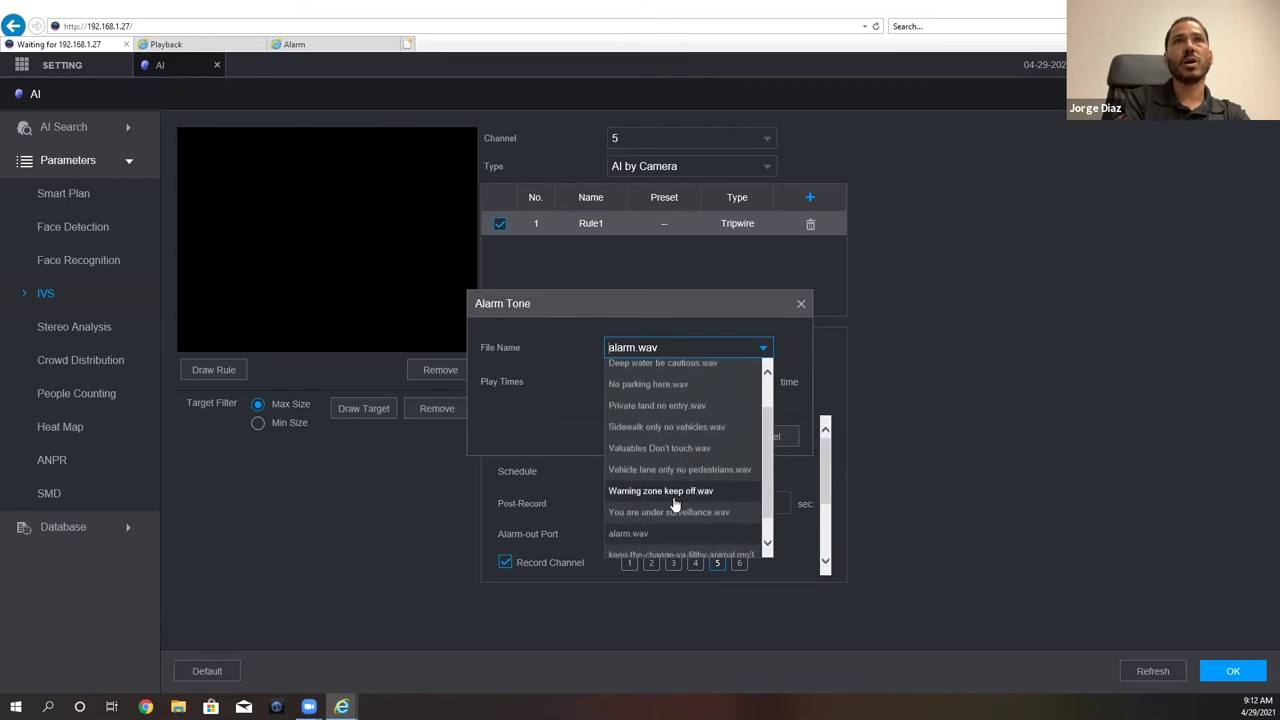
pyautogui.scroll(1, 676, 480)
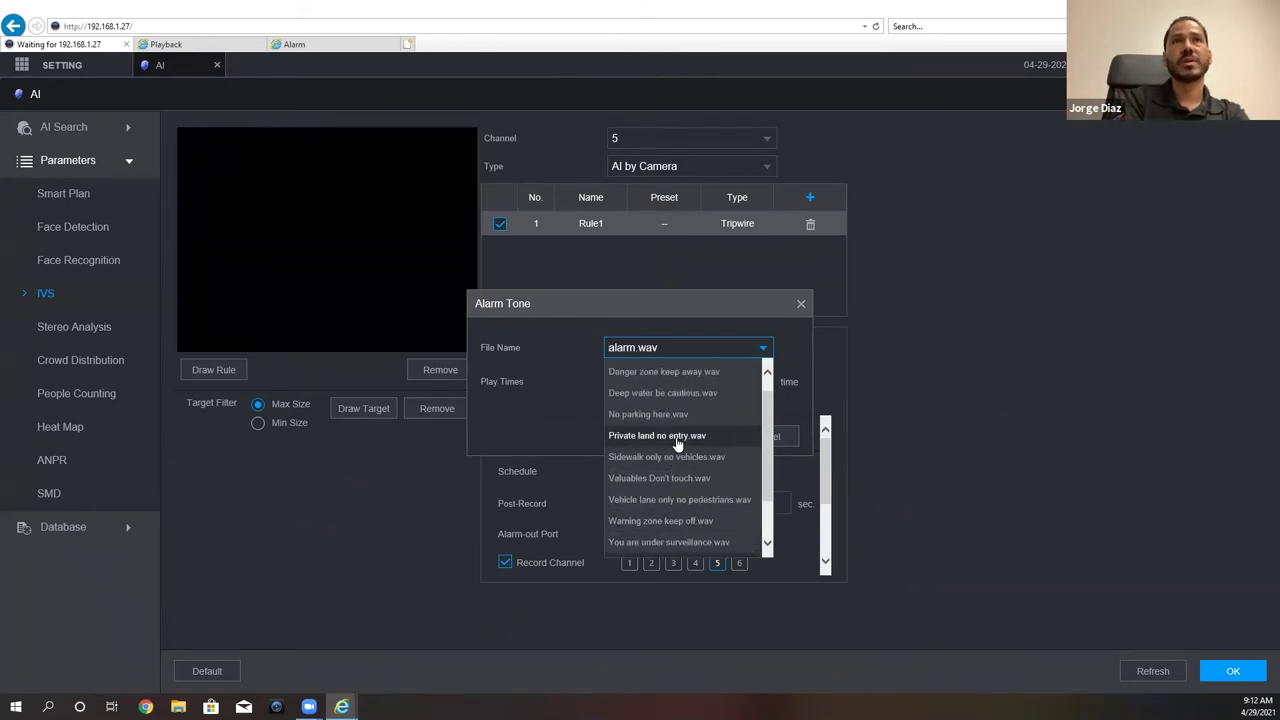
pyautogui.scroll(-1, 678, 450)
pyautogui.click(663, 533)
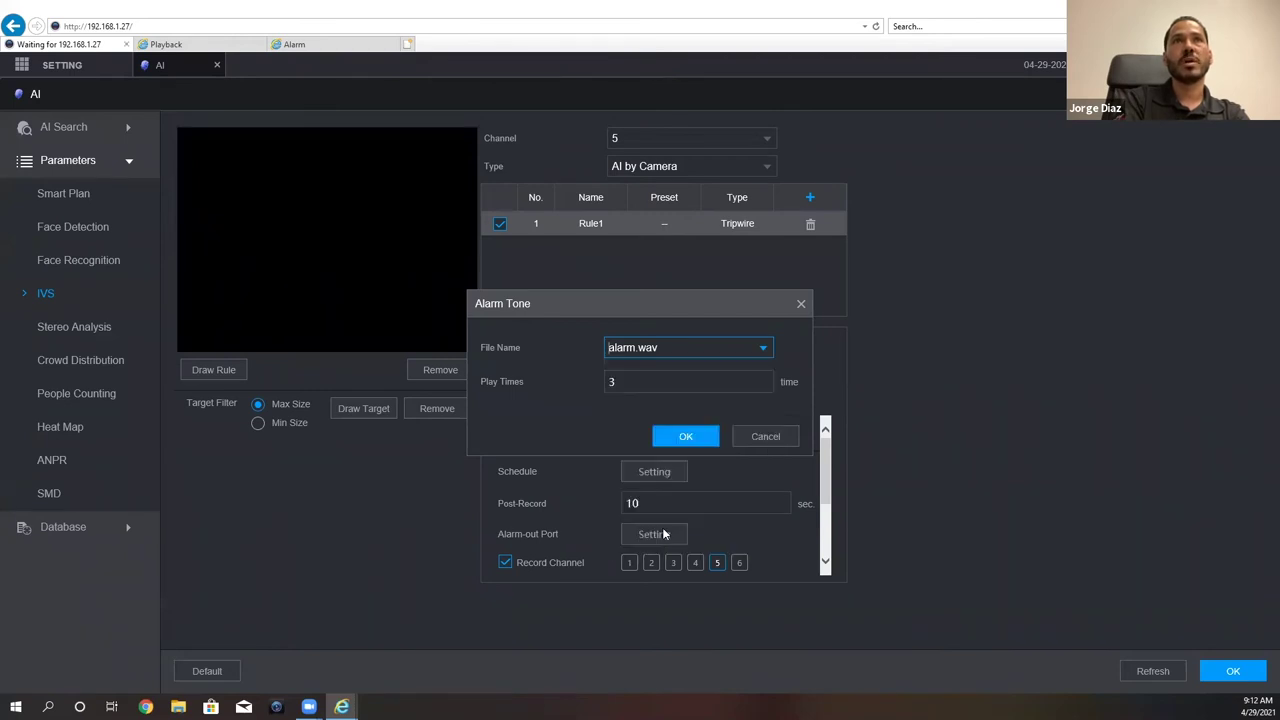
pyautogui.click(705, 440)
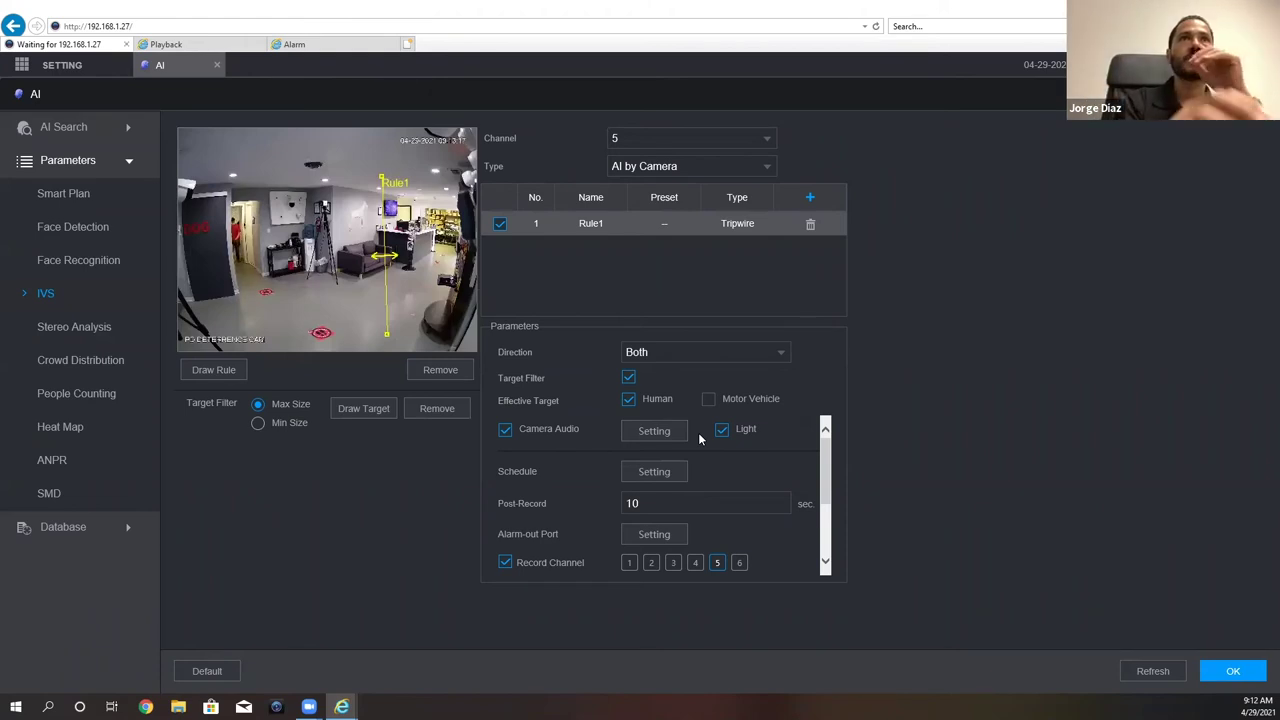
# Set Period 1 of the rule's schedule to 08:00-17:00 for Sunday through Friday and confirm the schedule
pyautogui.click(655, 472)
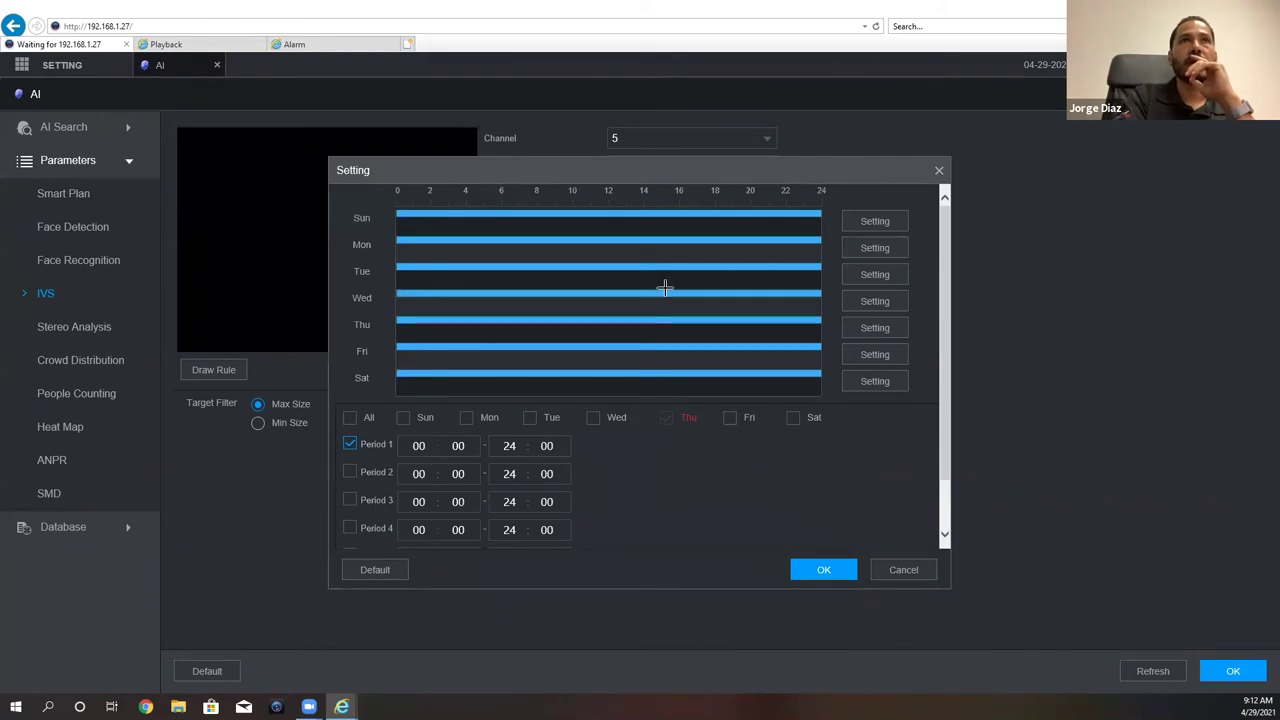
pyautogui.click(862, 224)
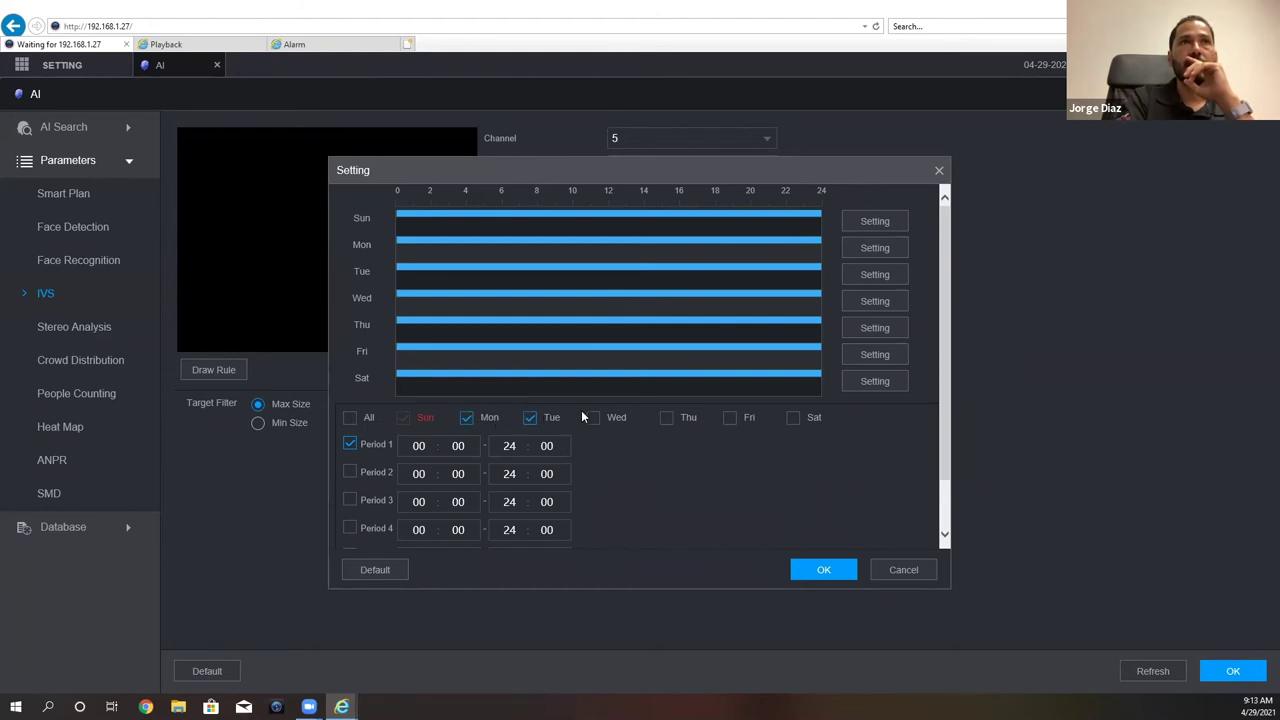
pyautogui.click(665, 416)
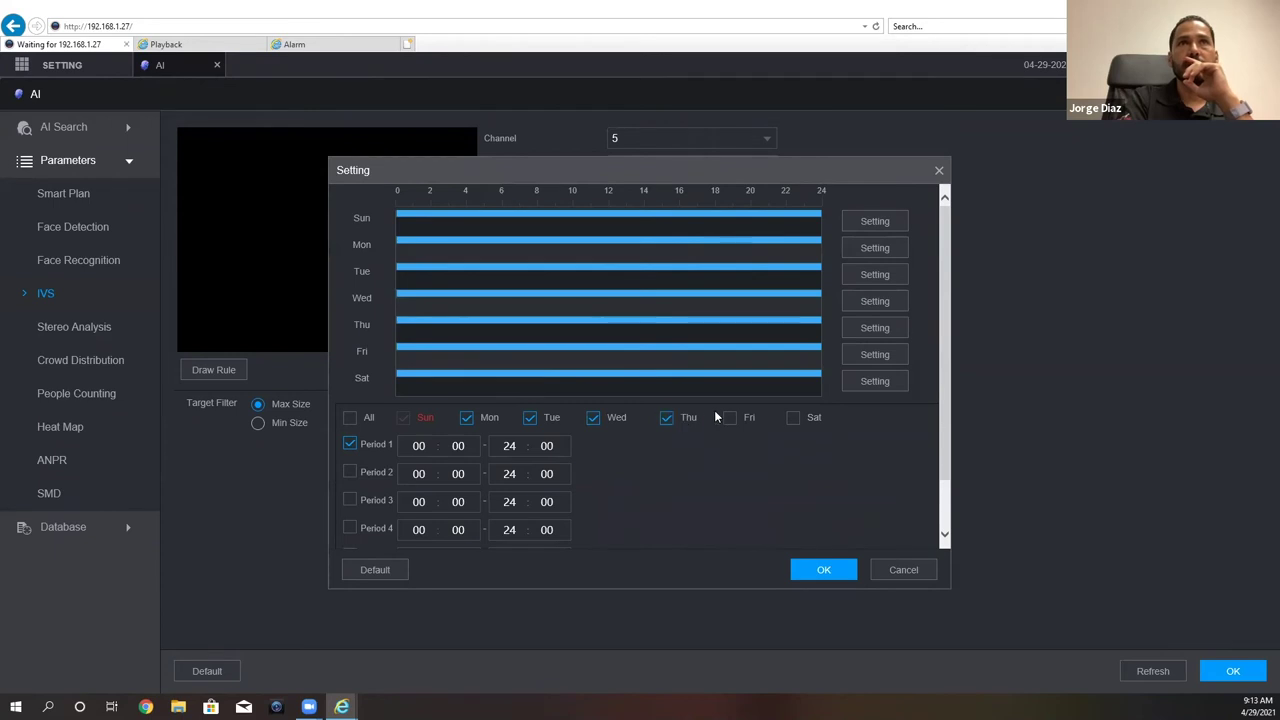
pyautogui.click(421, 446)
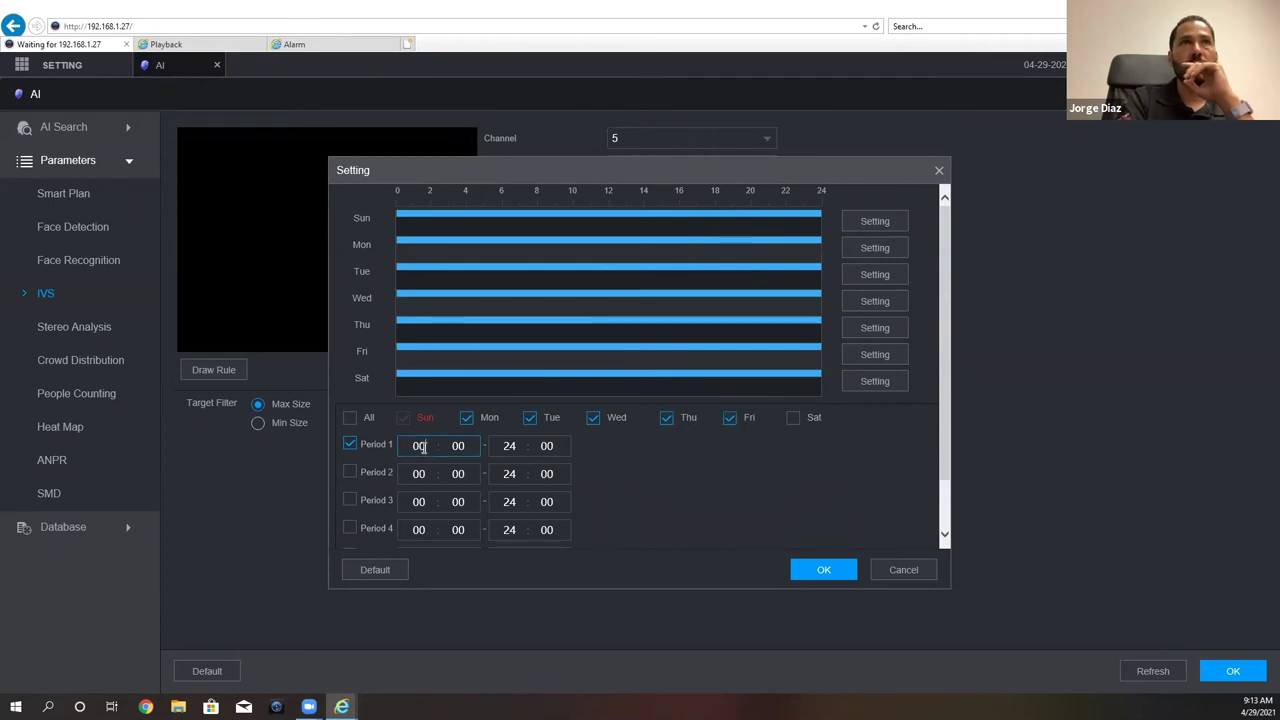
pyautogui.moveTo(424, 448); pyautogui.dragTo(410, 446)
pyautogui.write('8')
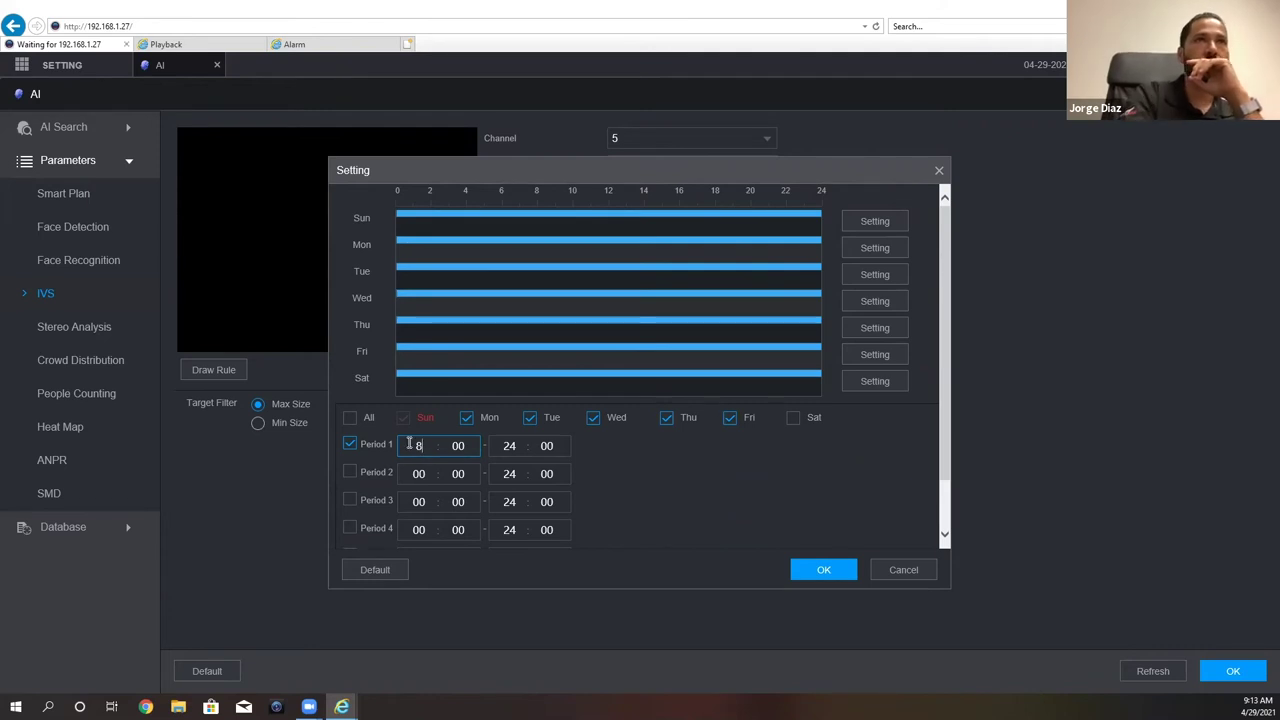
pyautogui.click(527, 450)
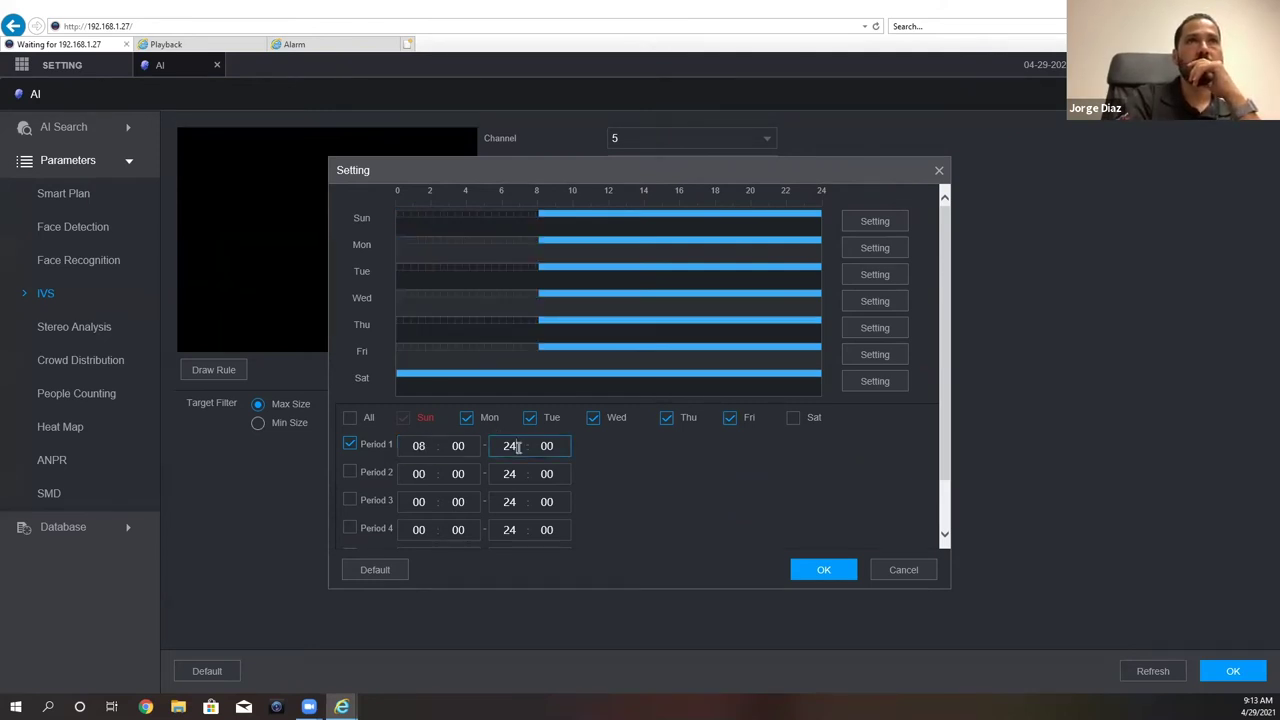
pyautogui.moveTo(518, 449); pyautogui.dragTo(503, 446)
pyautogui.write('17')
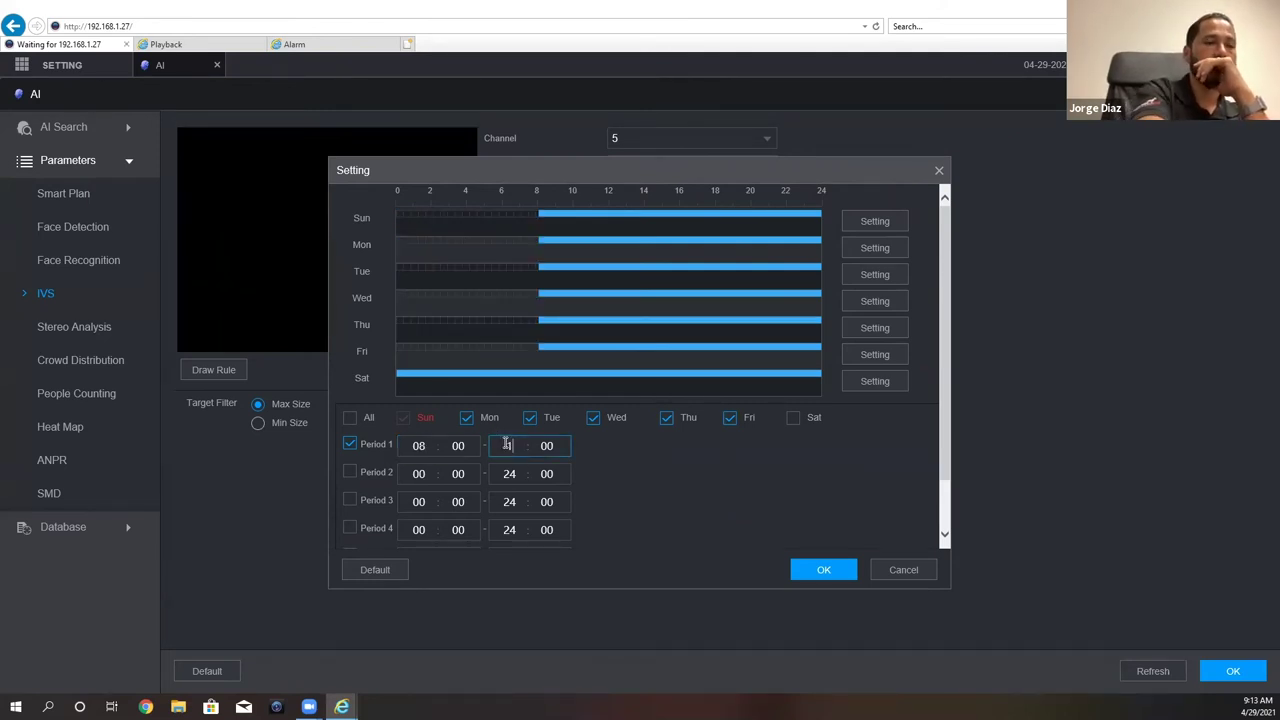
pyautogui.click(620, 454)
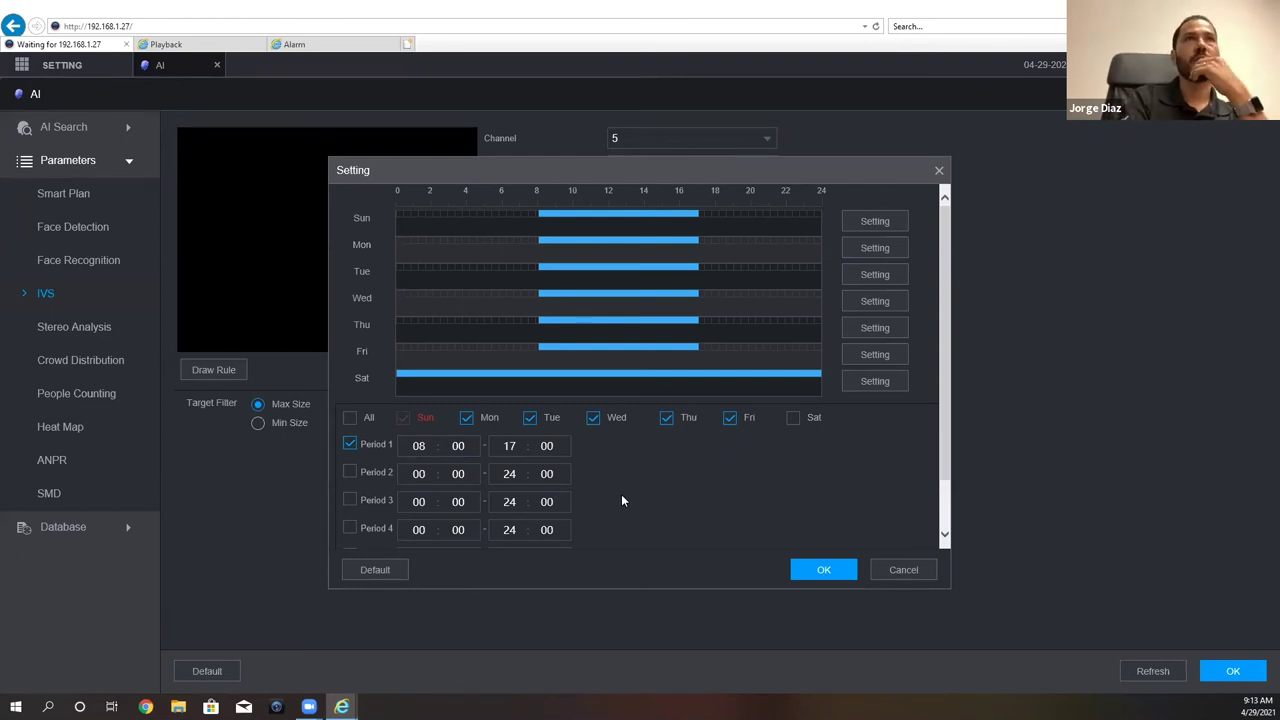
pyautogui.click(822, 570)
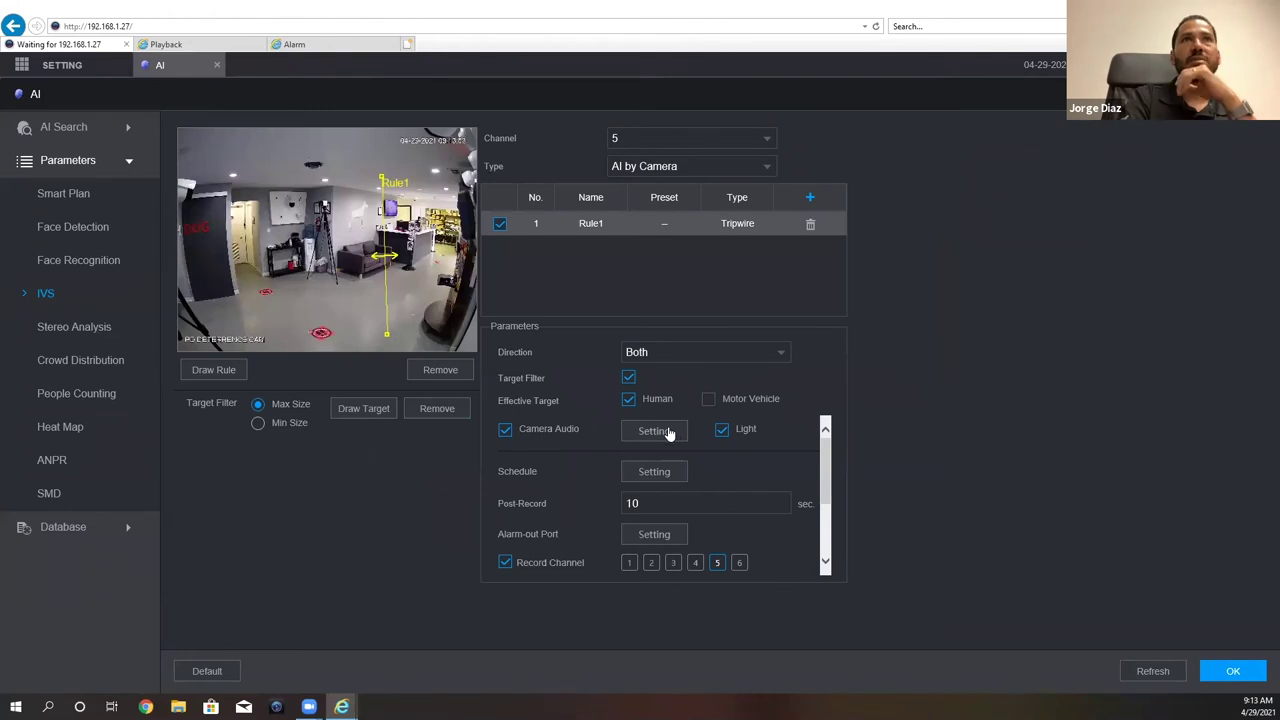
# Disable Period 1 on Saturday in the rule's schedule and confirm the schedule
pyautogui.click(677, 436)
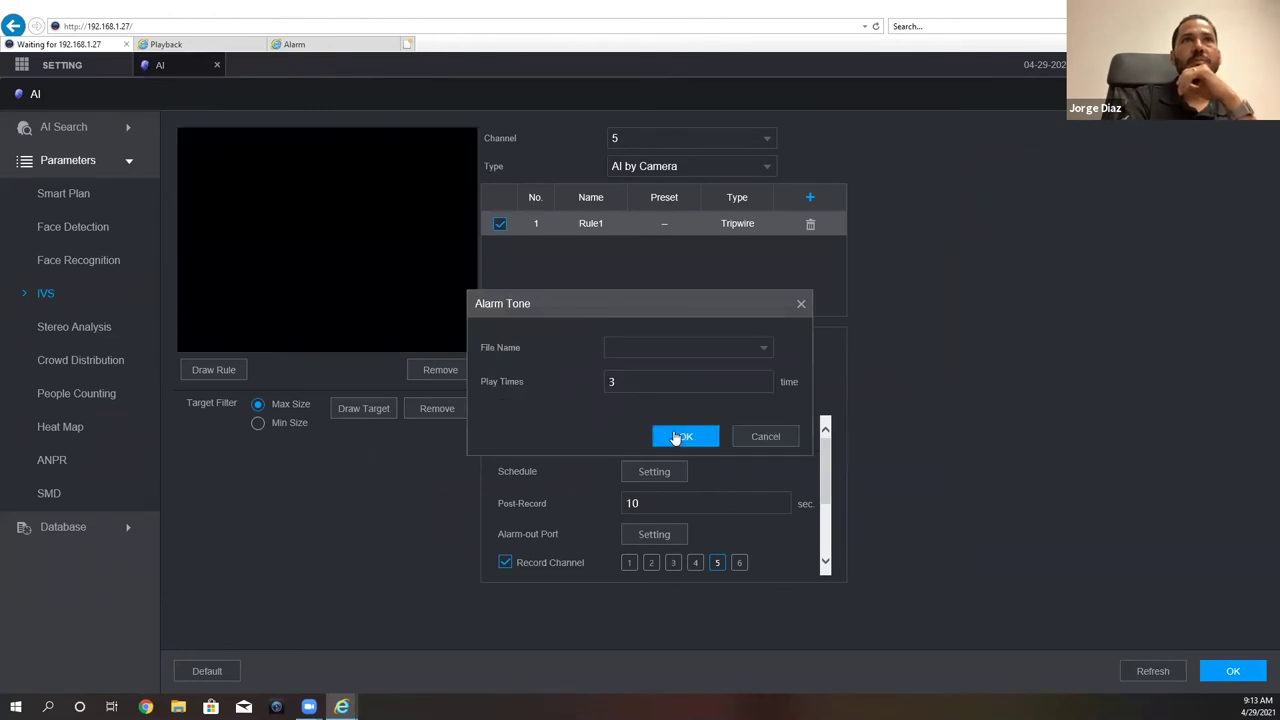
pyautogui.click(765, 437)
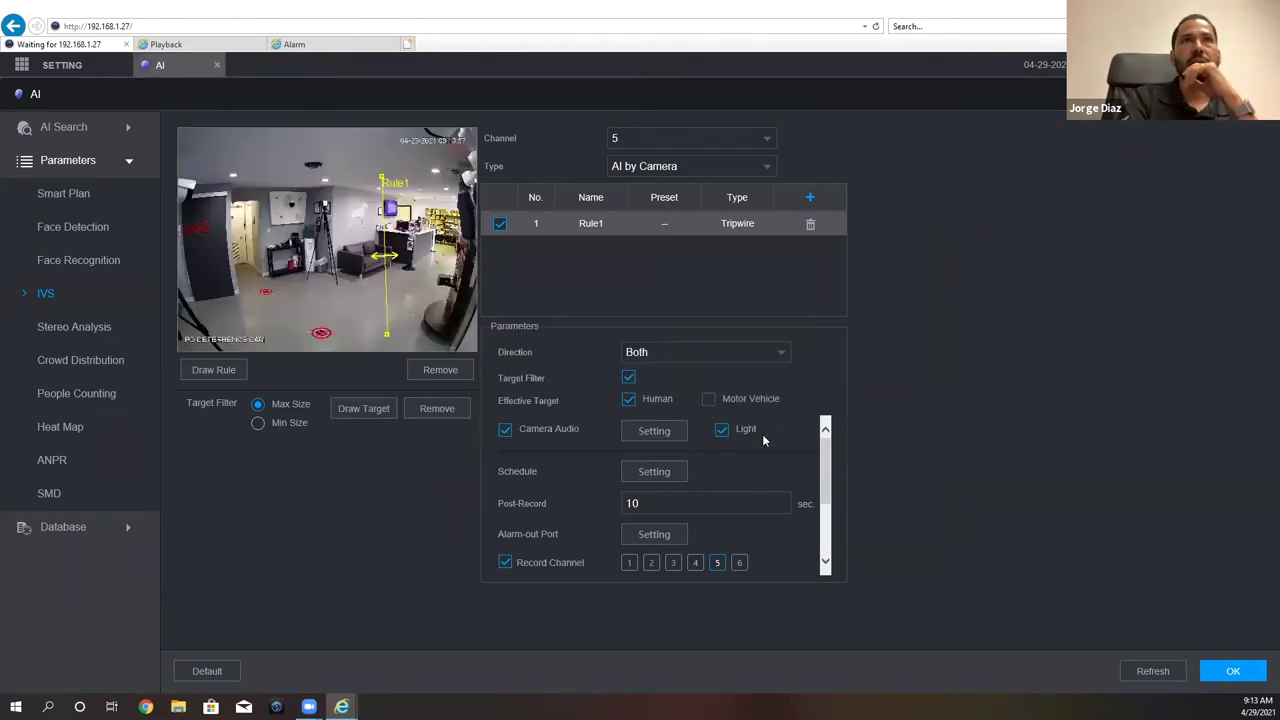
pyautogui.click(654, 472)
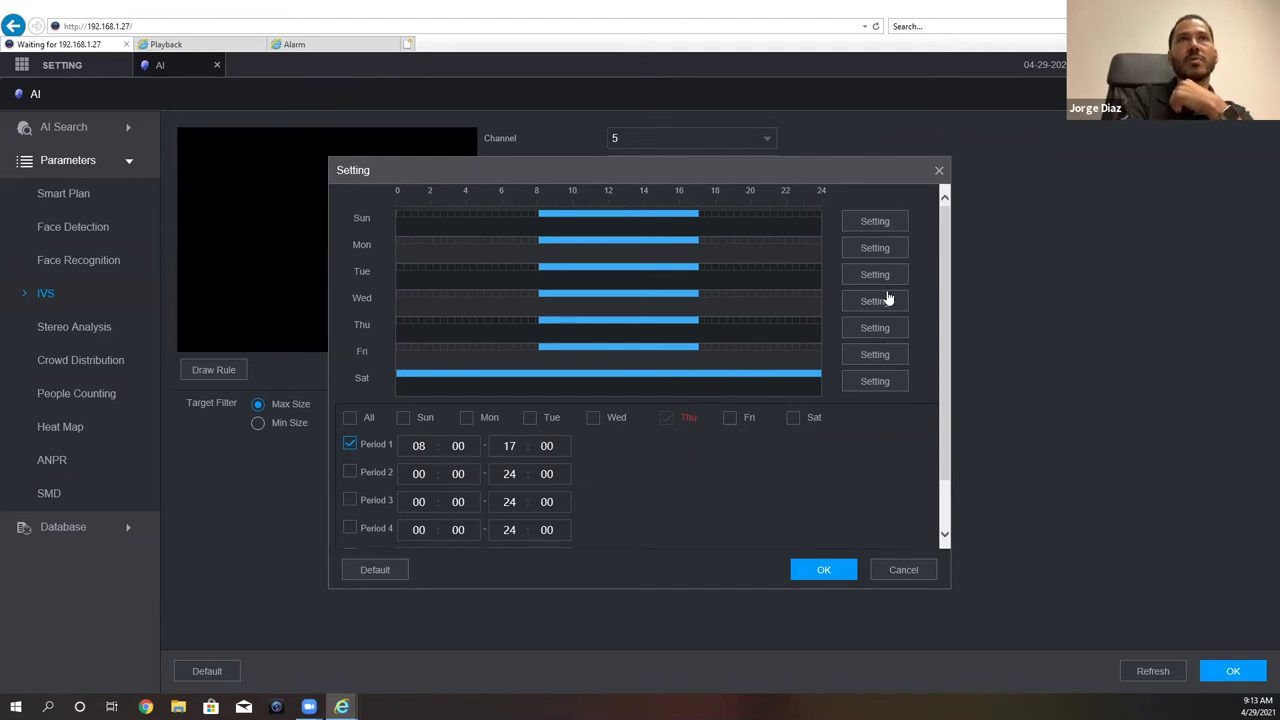
pyautogui.click(876, 390)
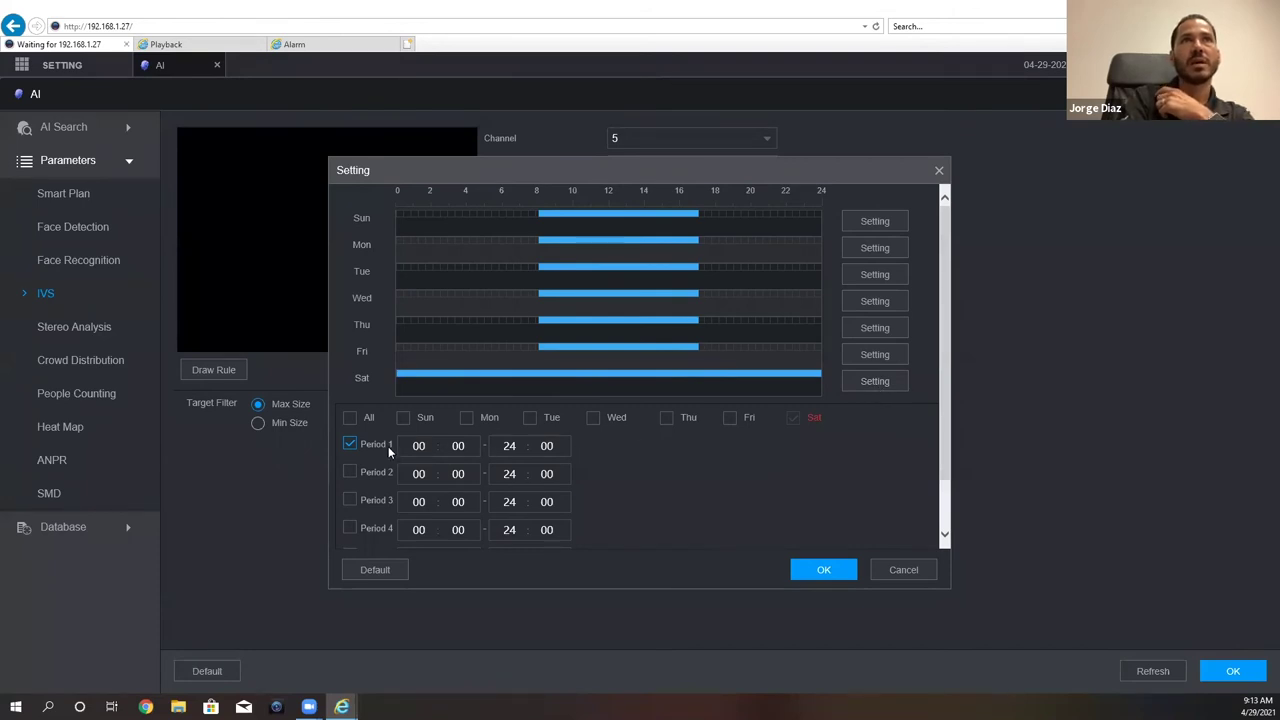
pyautogui.click(352, 444)
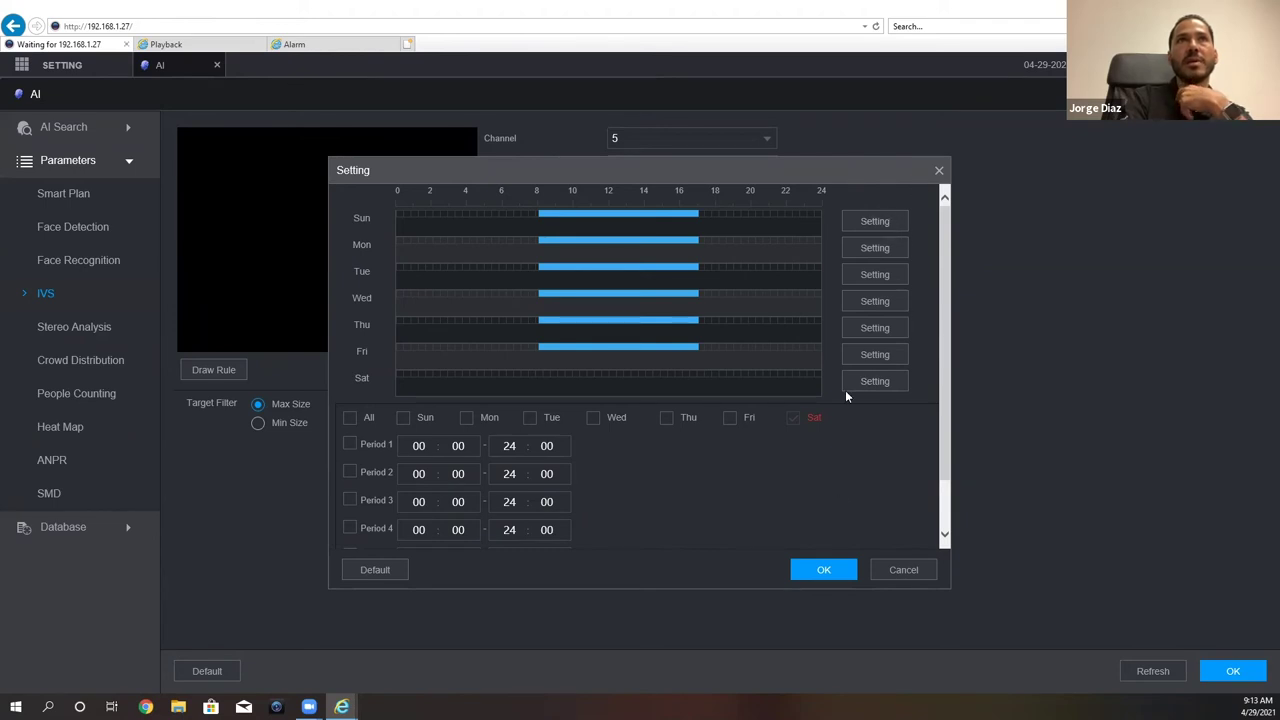
pyautogui.click(835, 569)
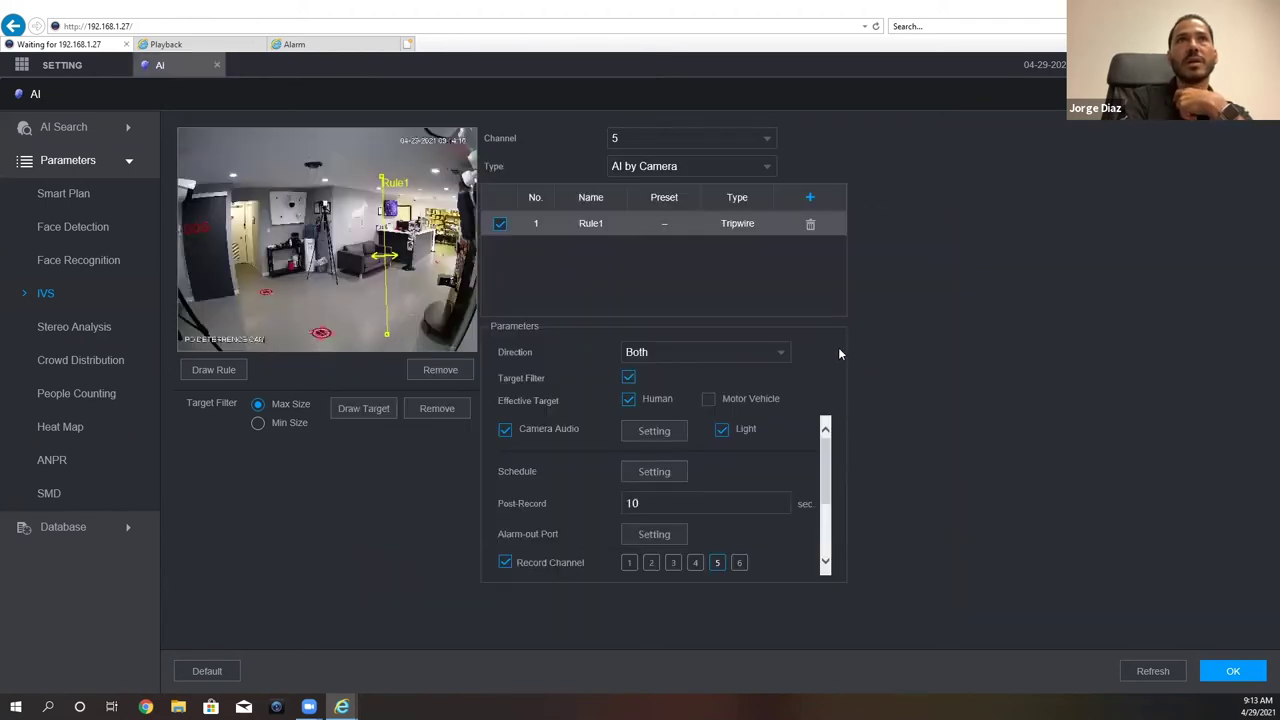
pyautogui.click(660, 432)
pyautogui.click(763, 347)
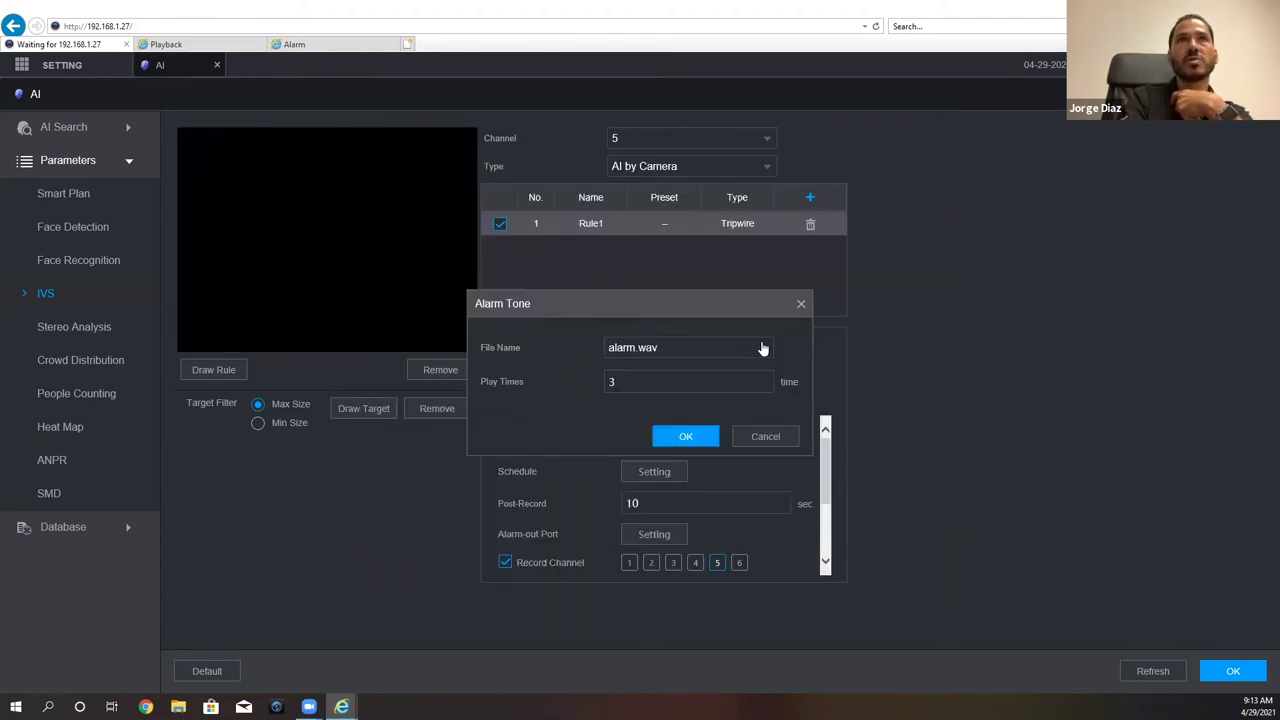
pyautogui.click(754, 441)
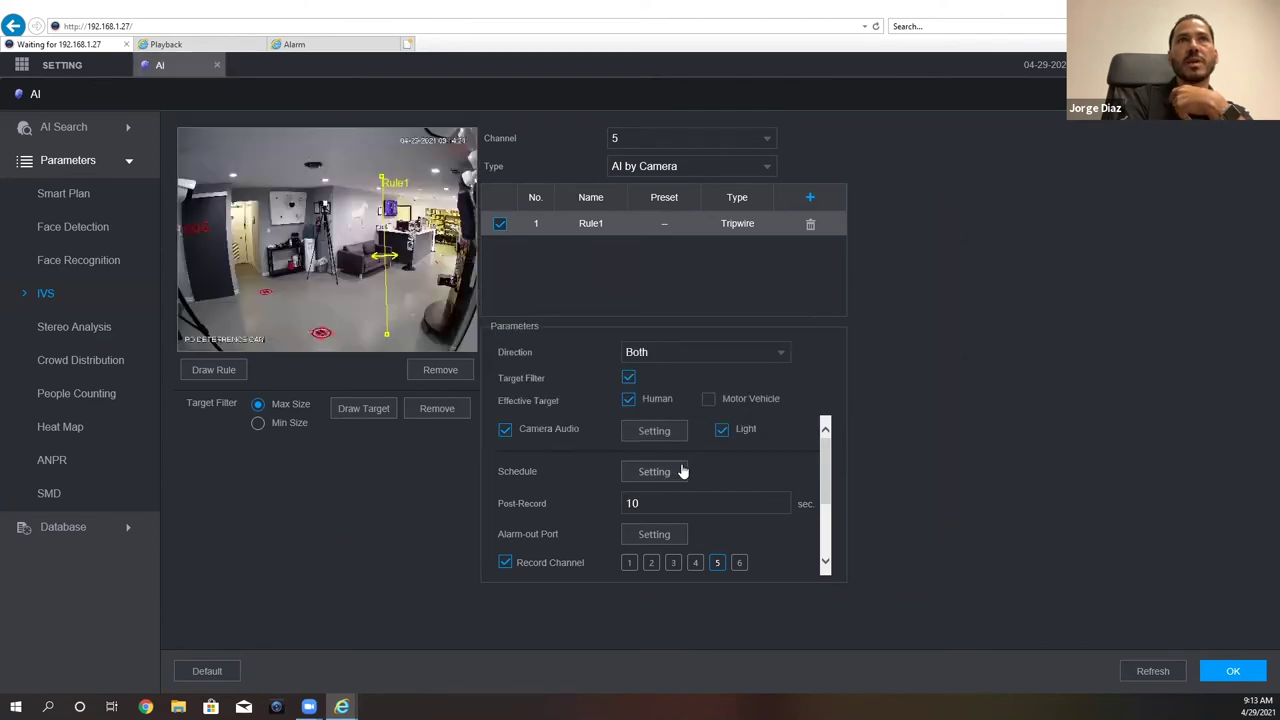
# Disable Period 1 on Sunday in the rule's schedule and confirm the schedule
pyautogui.click(664, 474)
pyautogui.click(870, 222)
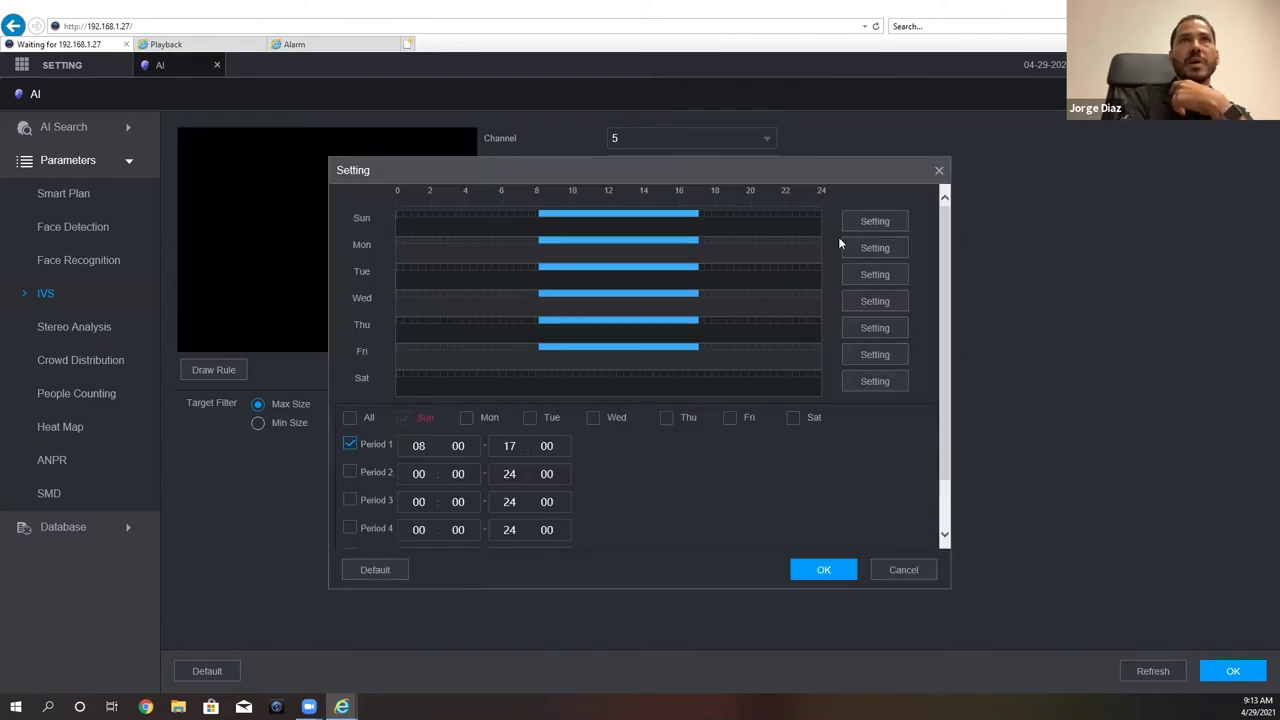
pyautogui.click(350, 444)
pyautogui.click(825, 572)
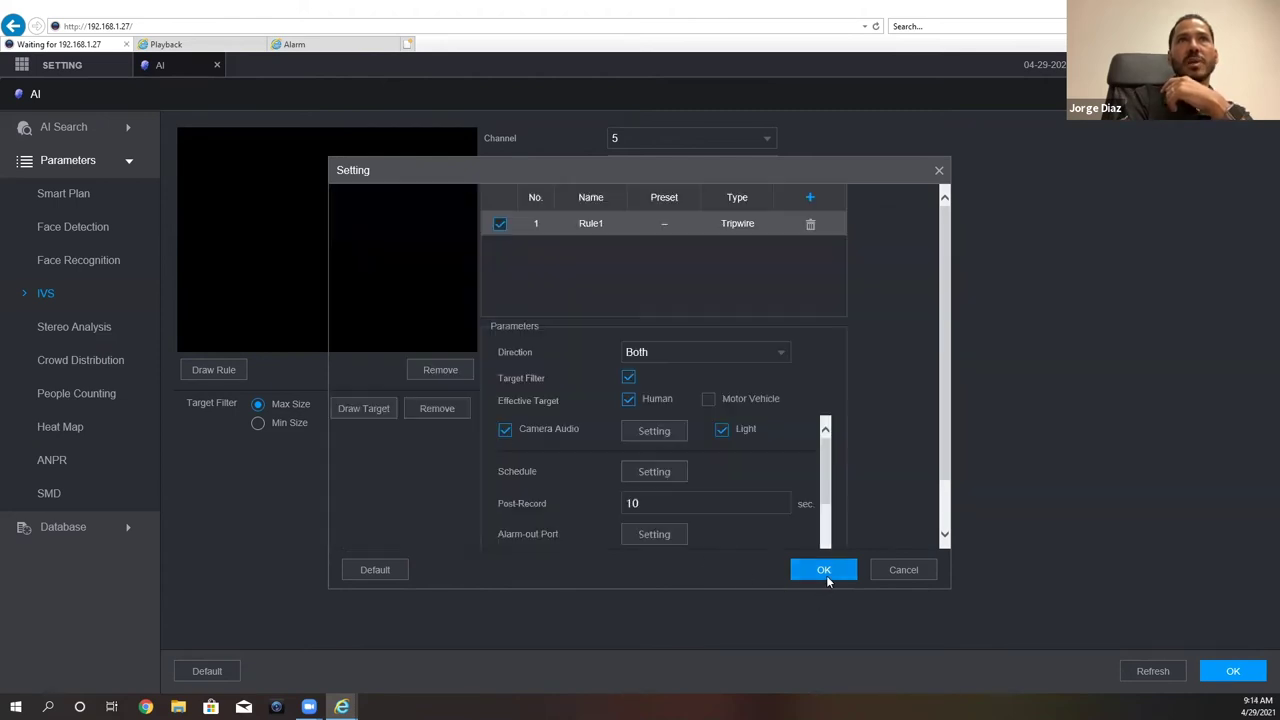
pyautogui.click(822, 571)
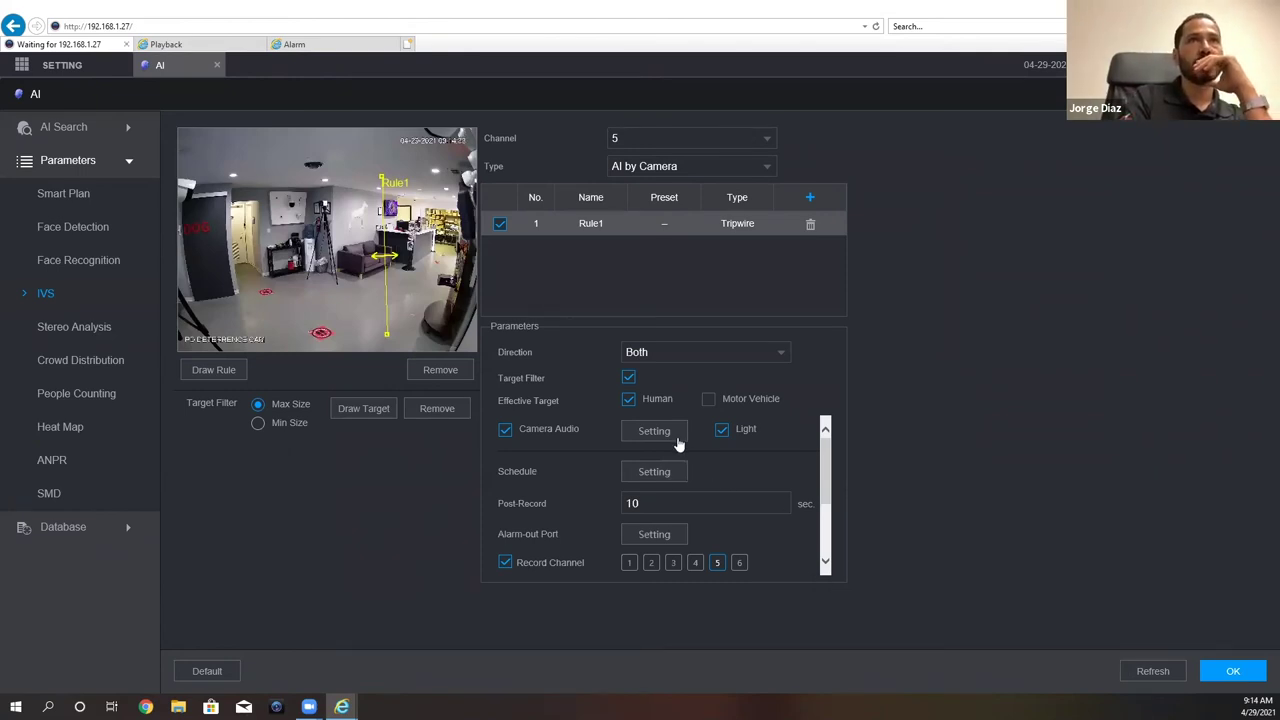
# Review the rule's local alarm, alarm-out port and post-alarm settings and close them
pyautogui.click(655, 535)
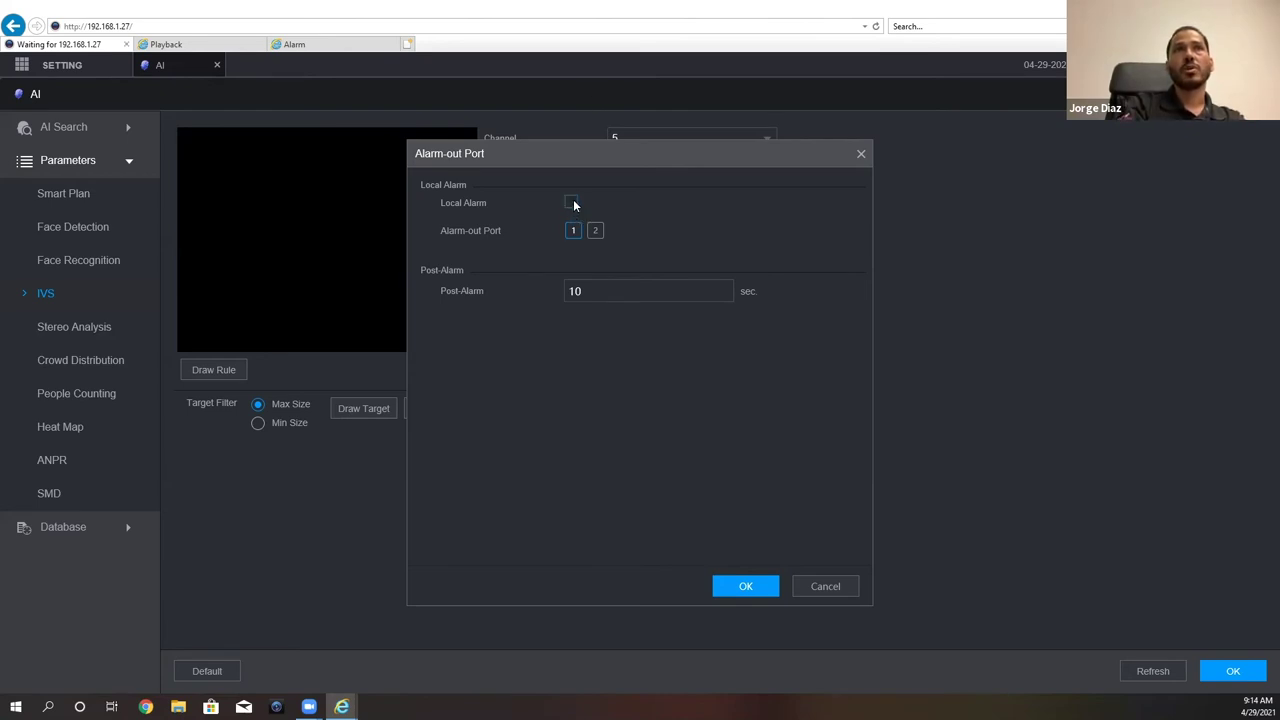
pyautogui.click(746, 589)
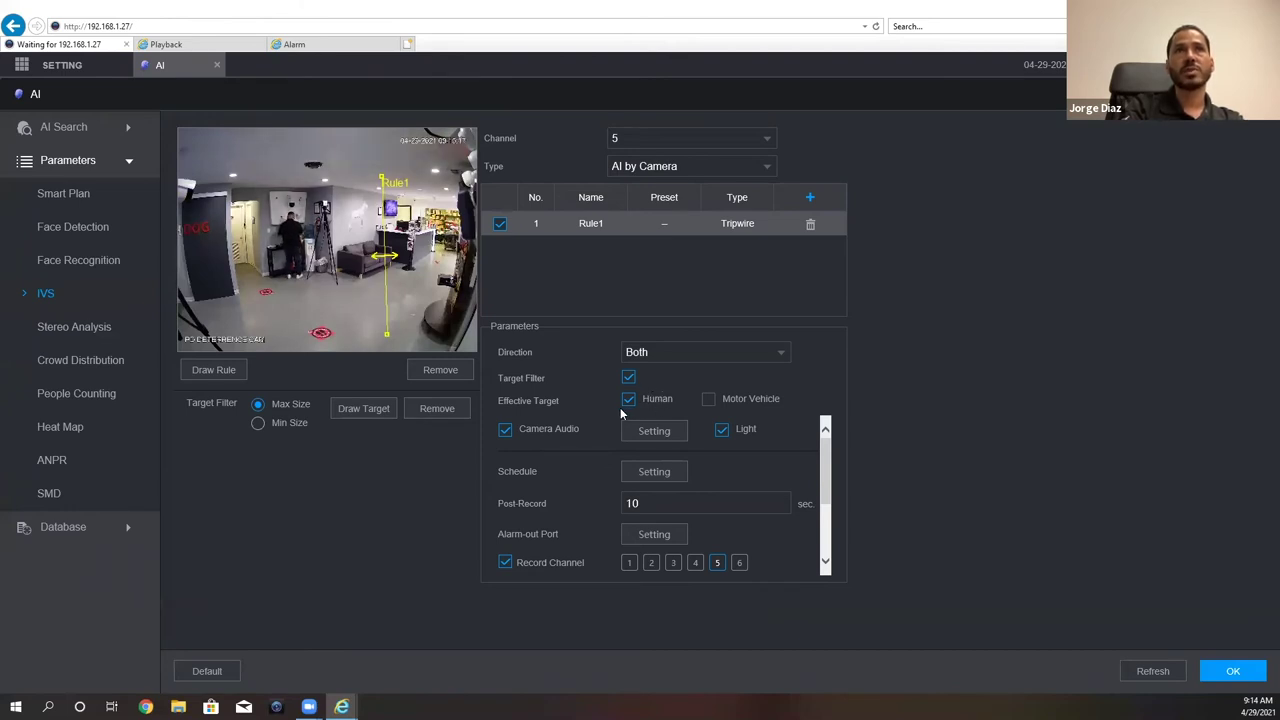
# Review the remaining linkage options of channel 5's tripwire rule, save its settings and close the AI page
pyautogui.moveTo(828, 493); pyautogui.dragTo(818, 549)
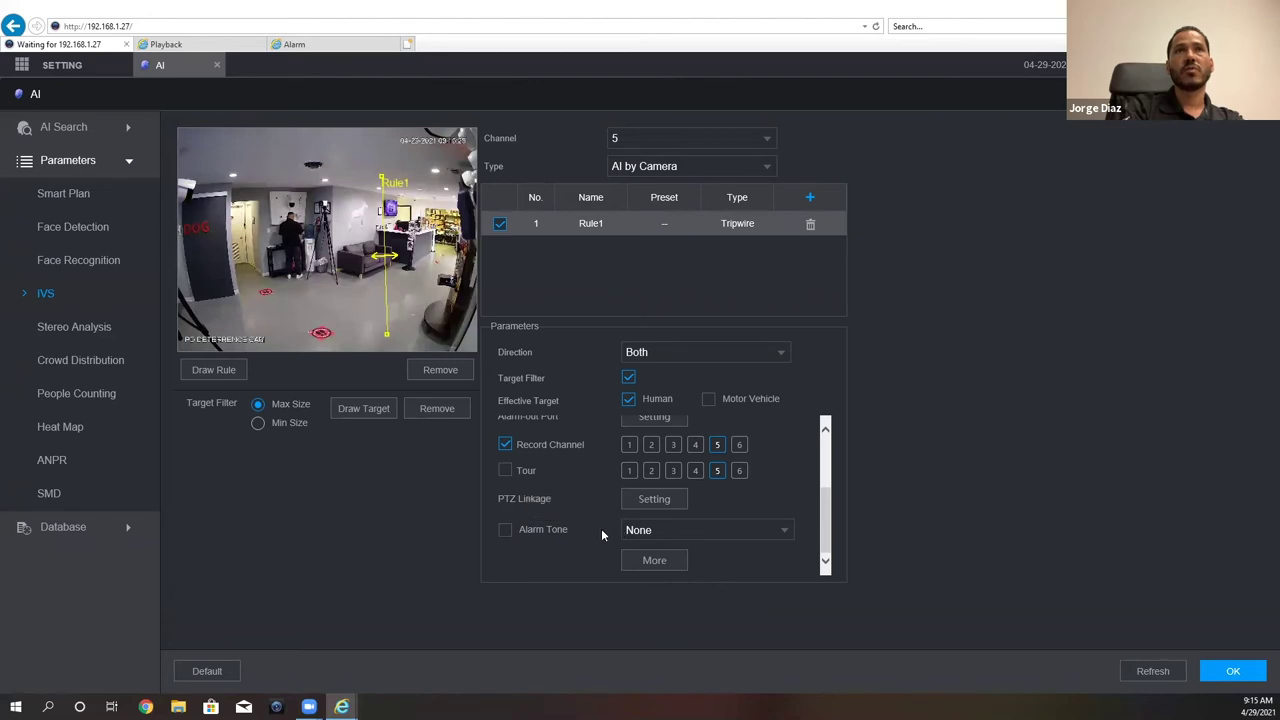
pyautogui.scroll(3, 600, 520)
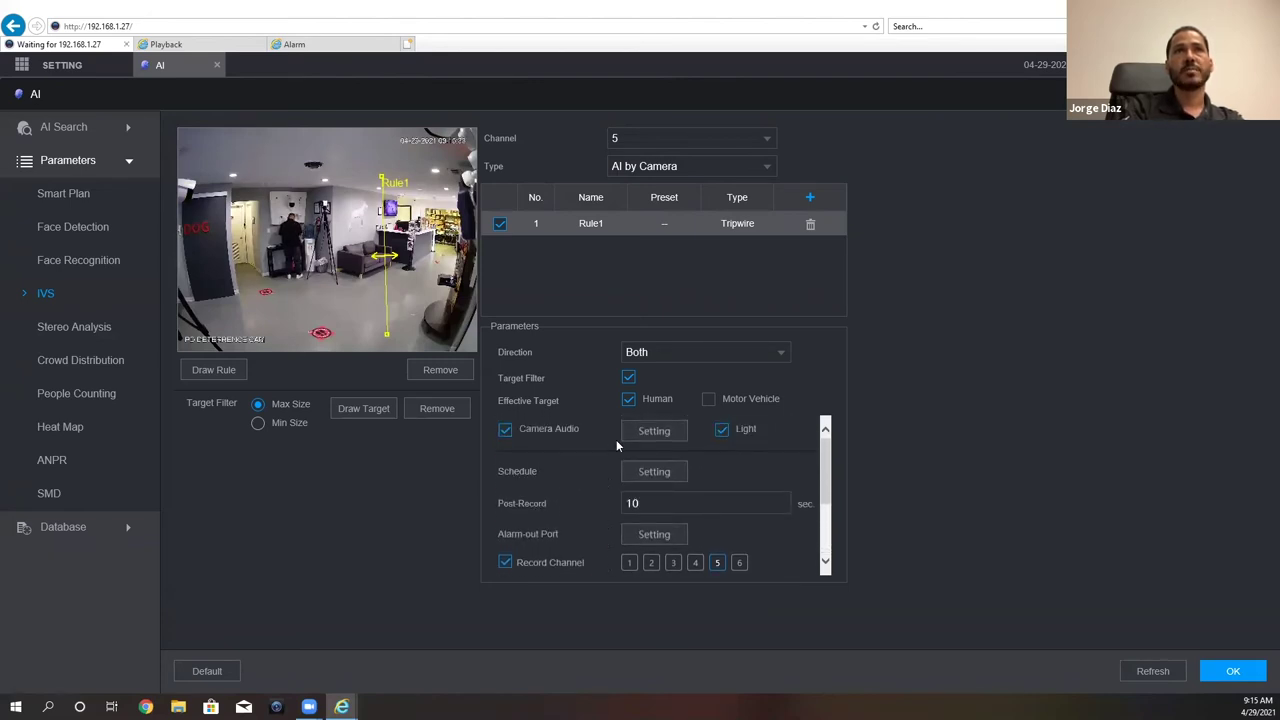
pyautogui.click(1205, 670)
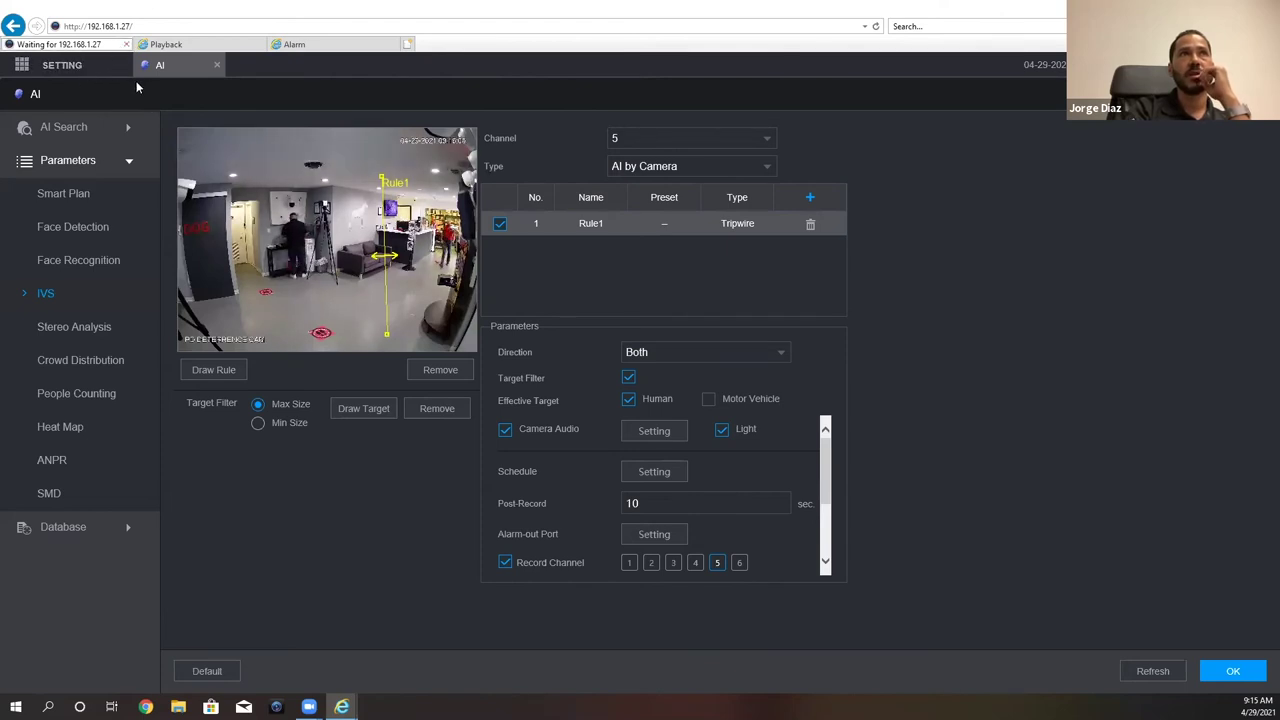
pyautogui.click(216, 65)
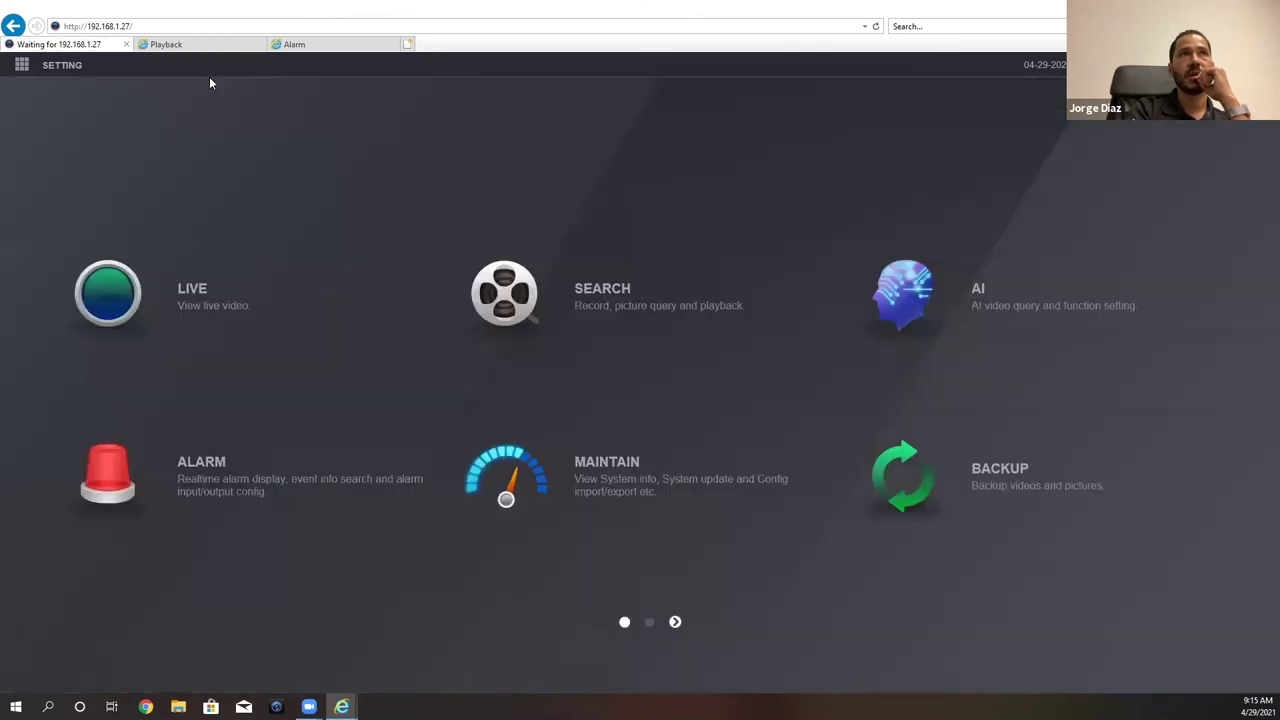
# Open the live view and display cameras D5 and D6 in the first two panes
pyautogui.click(215, 304)
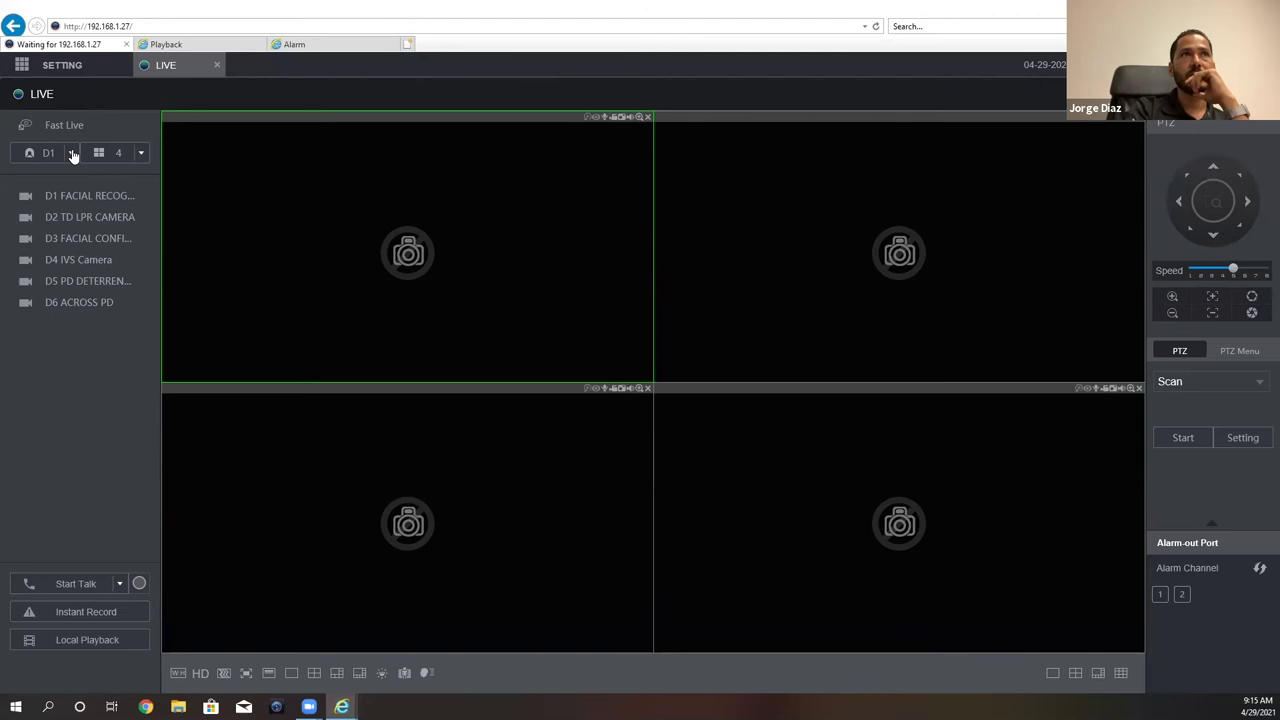
pyautogui.click(71, 153)
pyautogui.doubleClick(117, 287)
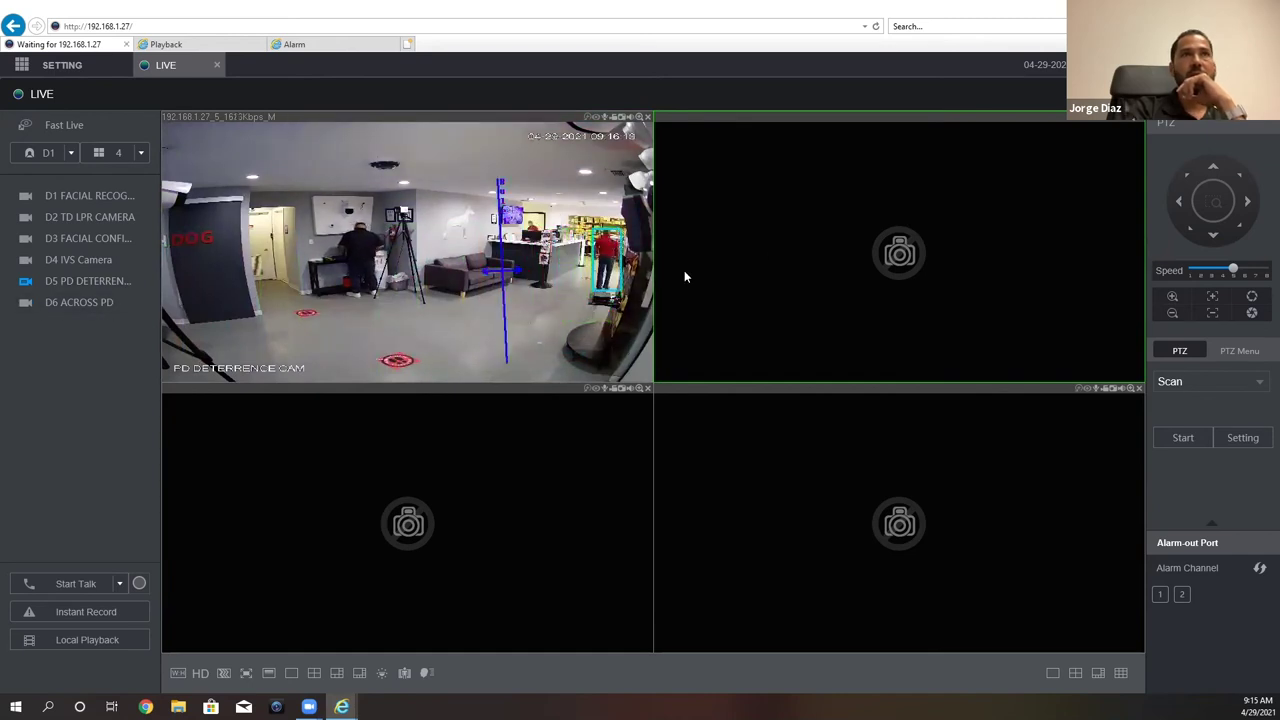
pyautogui.doubleClick(86, 302)
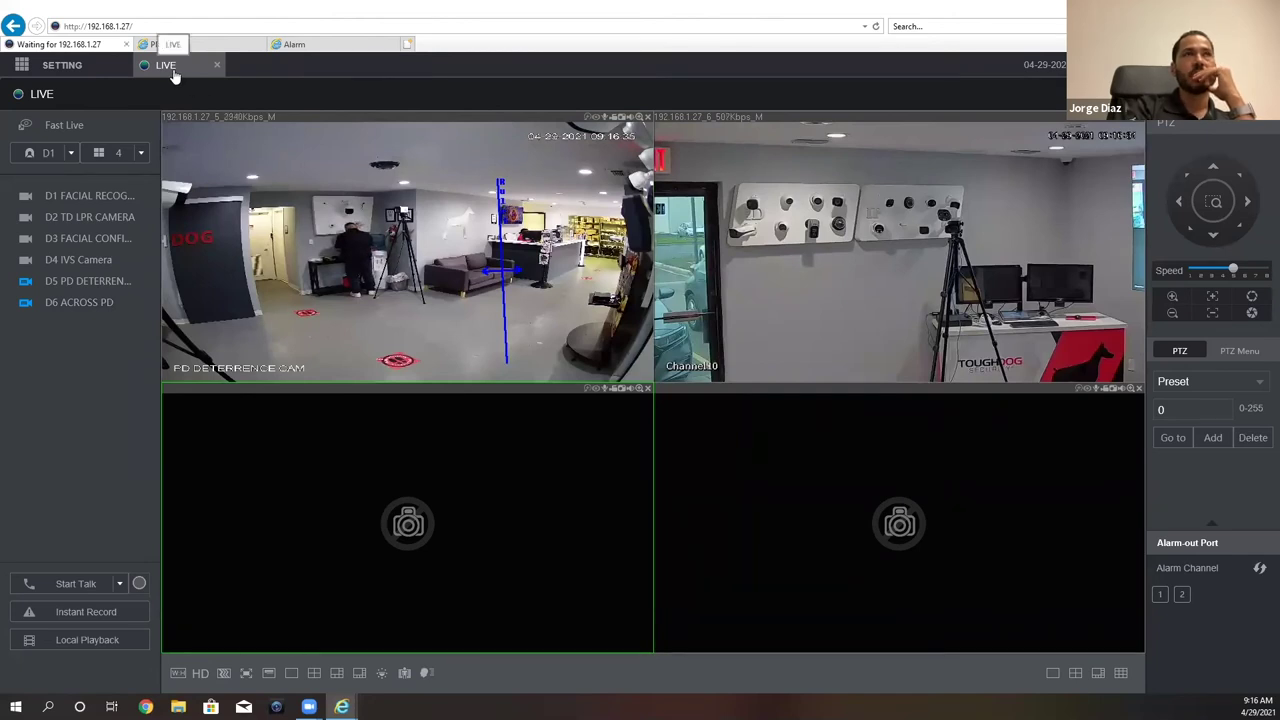
pyautogui.click(55, 65)
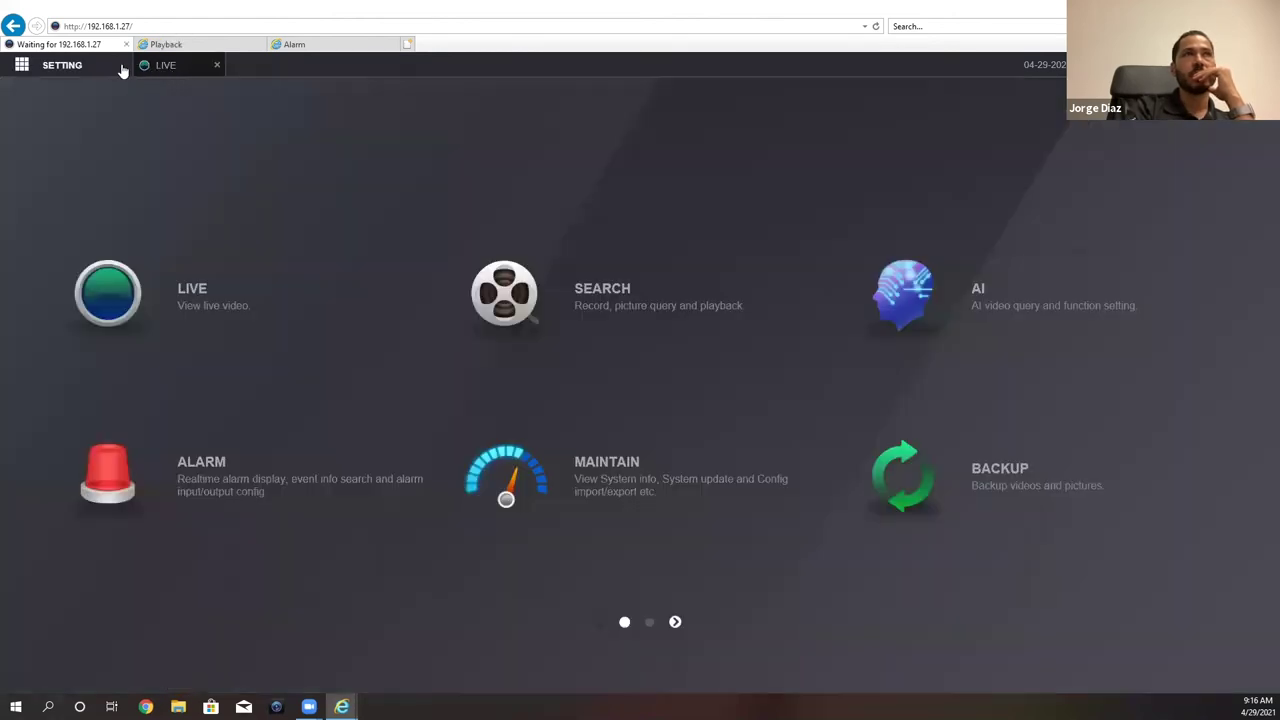
pyautogui.click(958, 289)
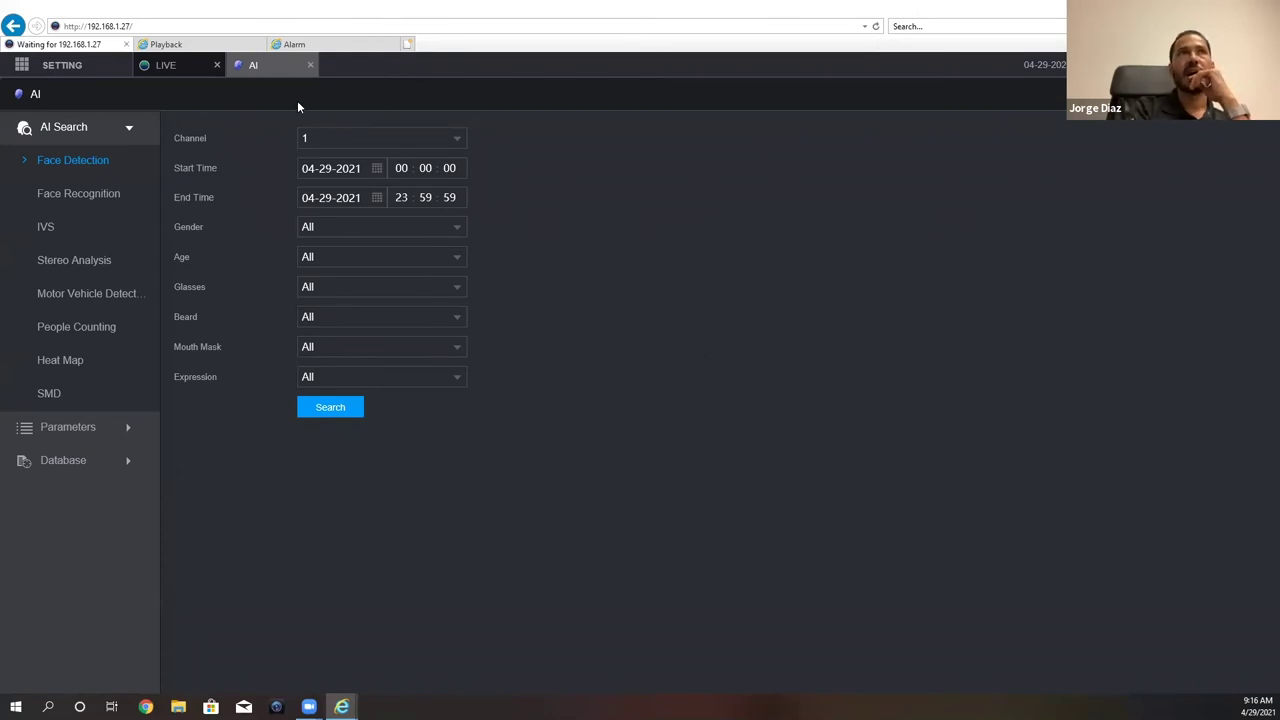
pyautogui.click(97, 75)
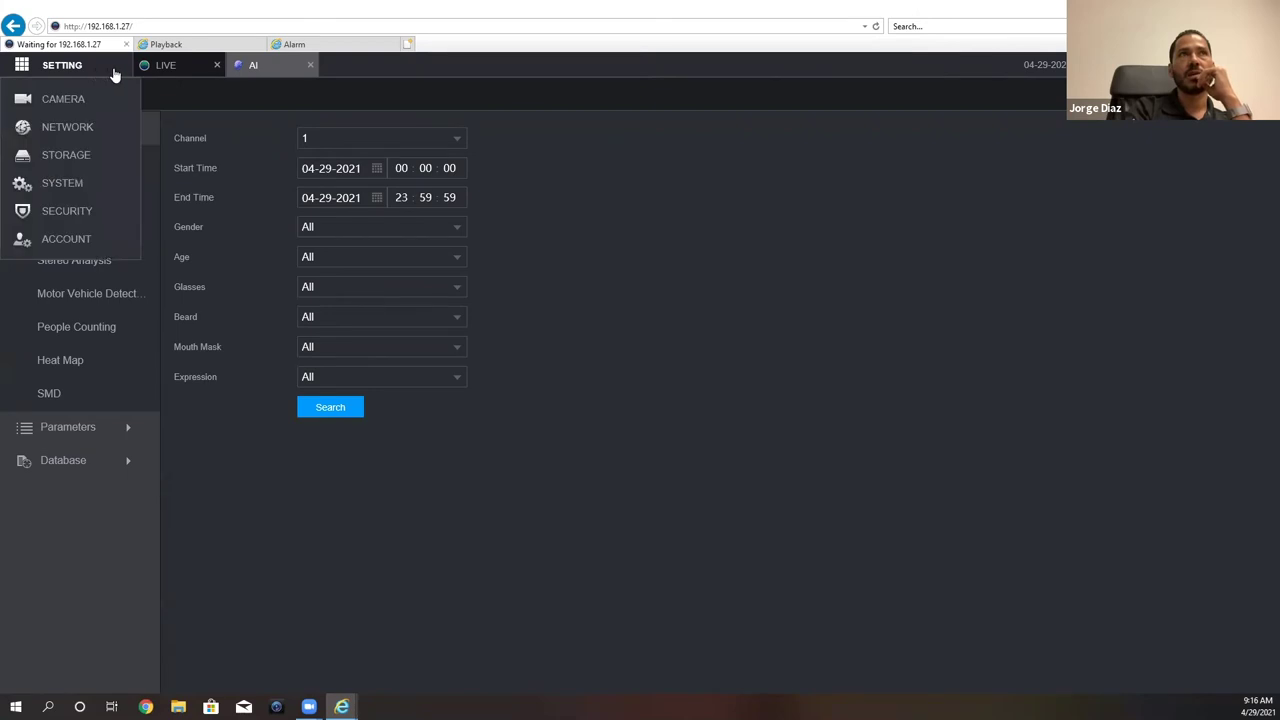
pyautogui.click(310, 66)
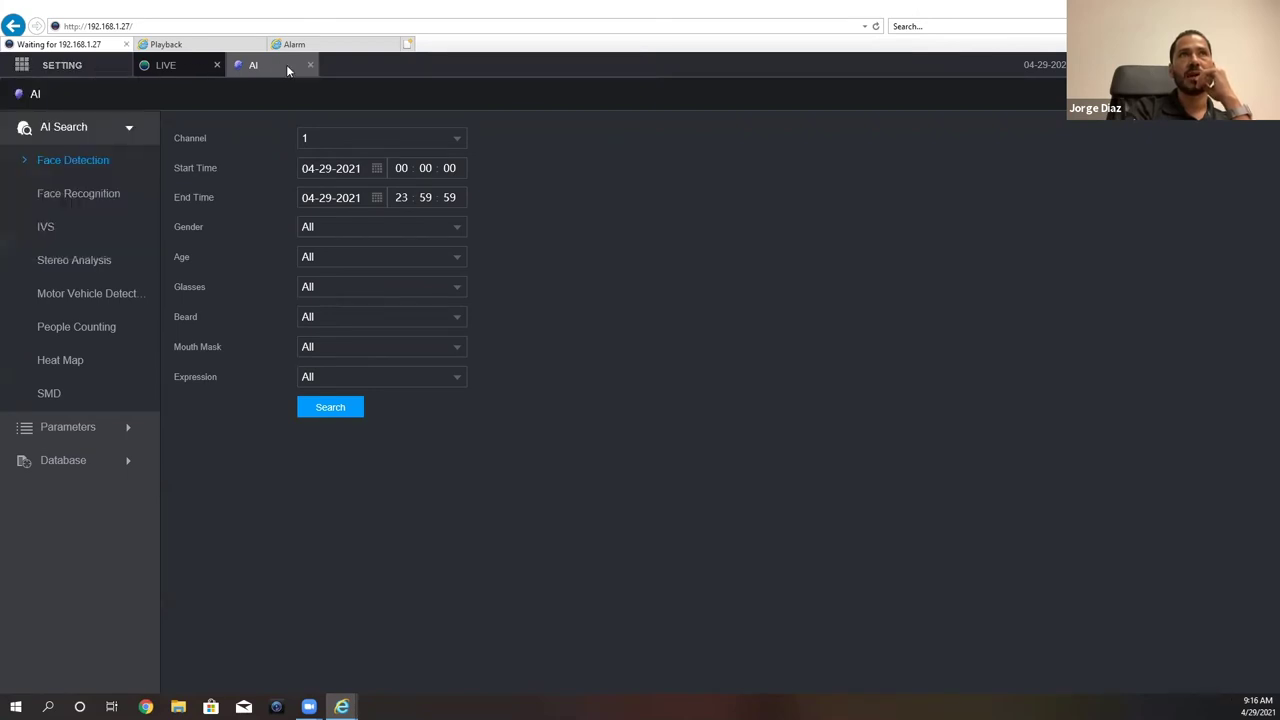
pyautogui.click(217, 64)
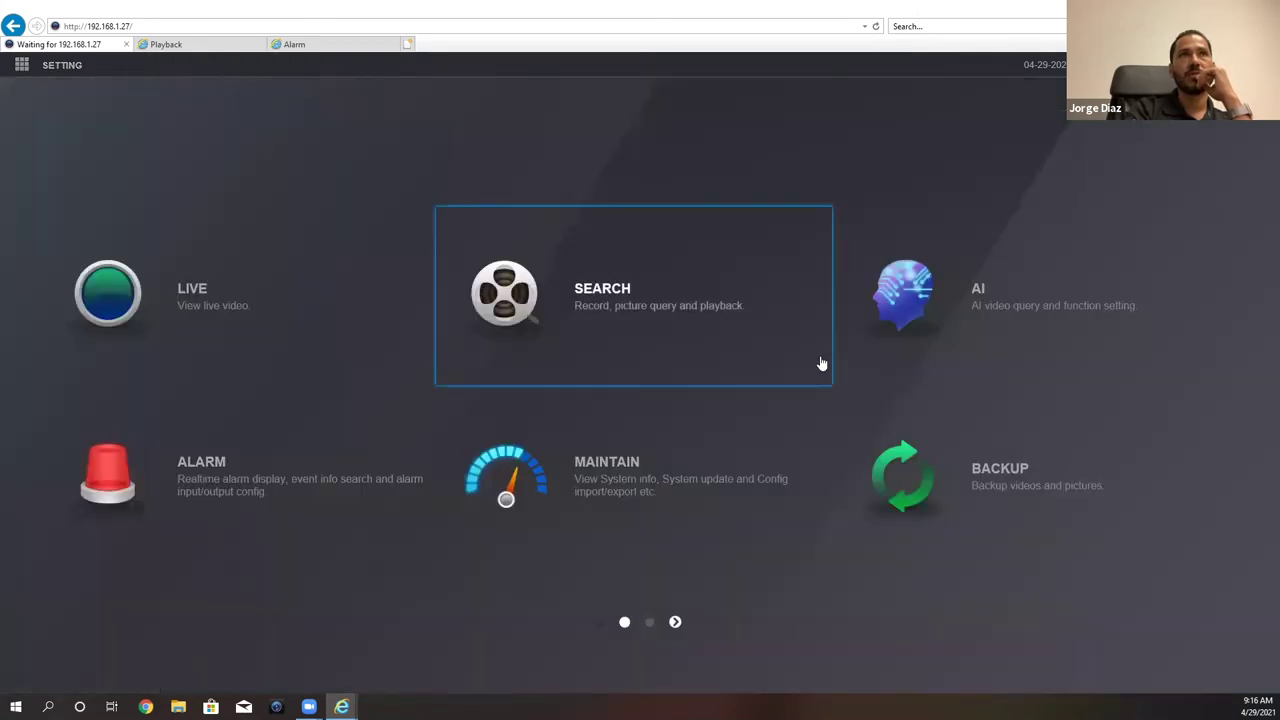
# Open the local audio file management page and try to add audio to the remote device without selecting a file
pyautogui.click(676, 622)
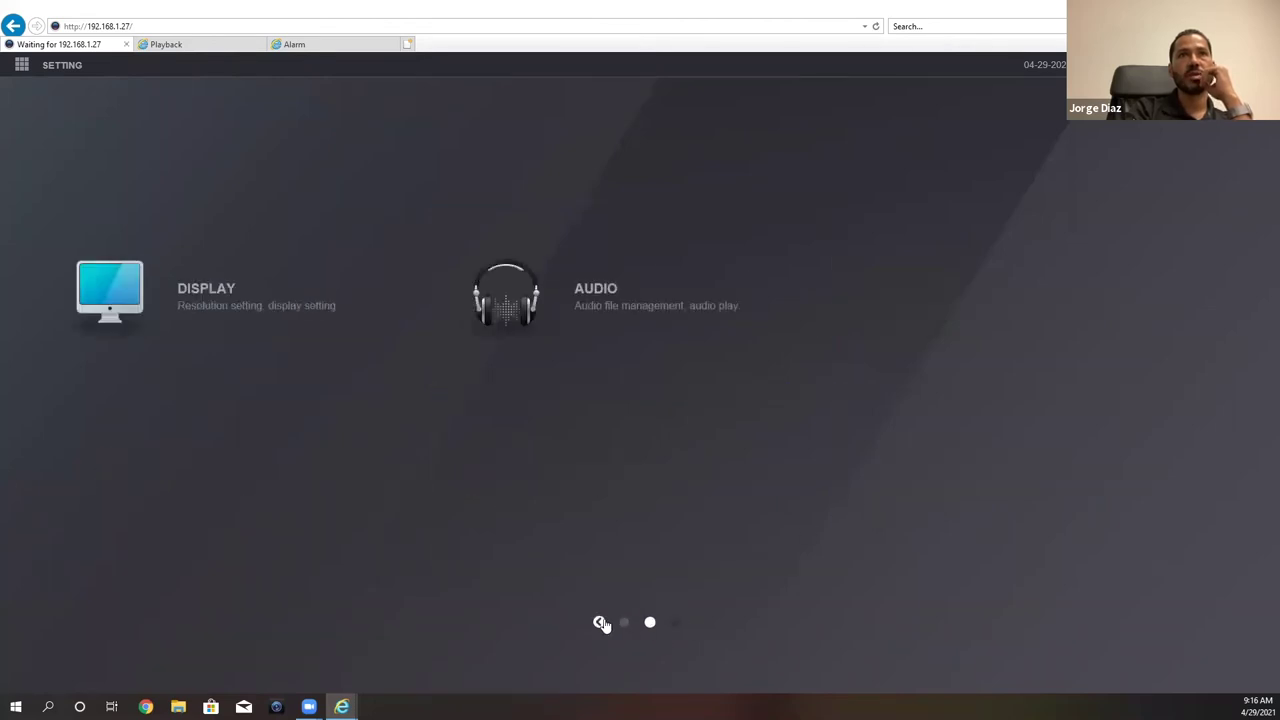
pyautogui.click(600, 622)
pyautogui.click(676, 623)
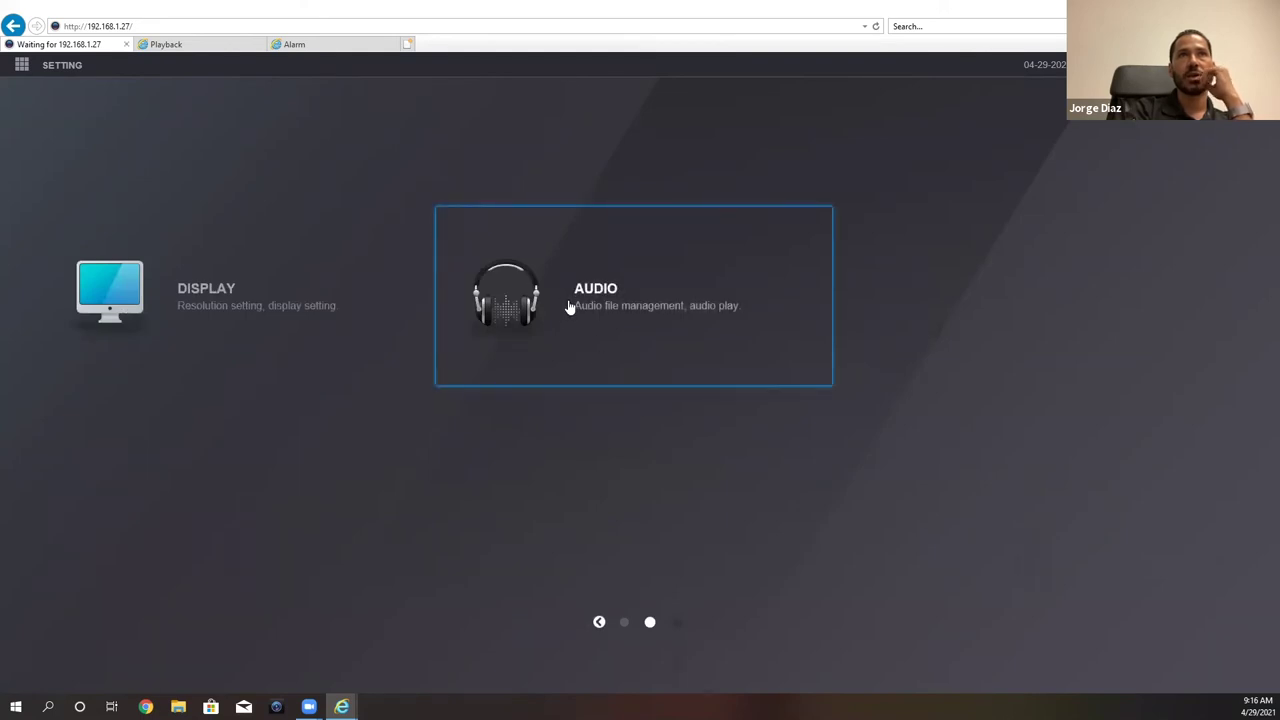
pyautogui.click(568, 307)
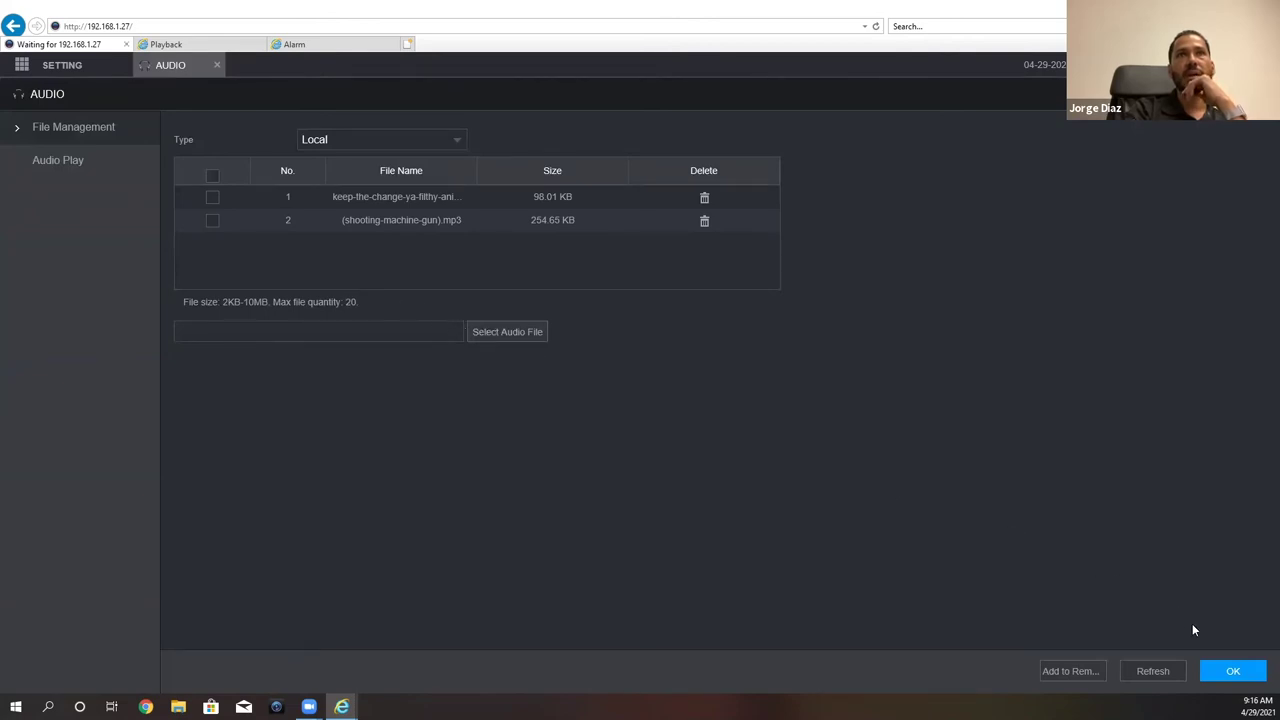
pyautogui.click(1087, 675)
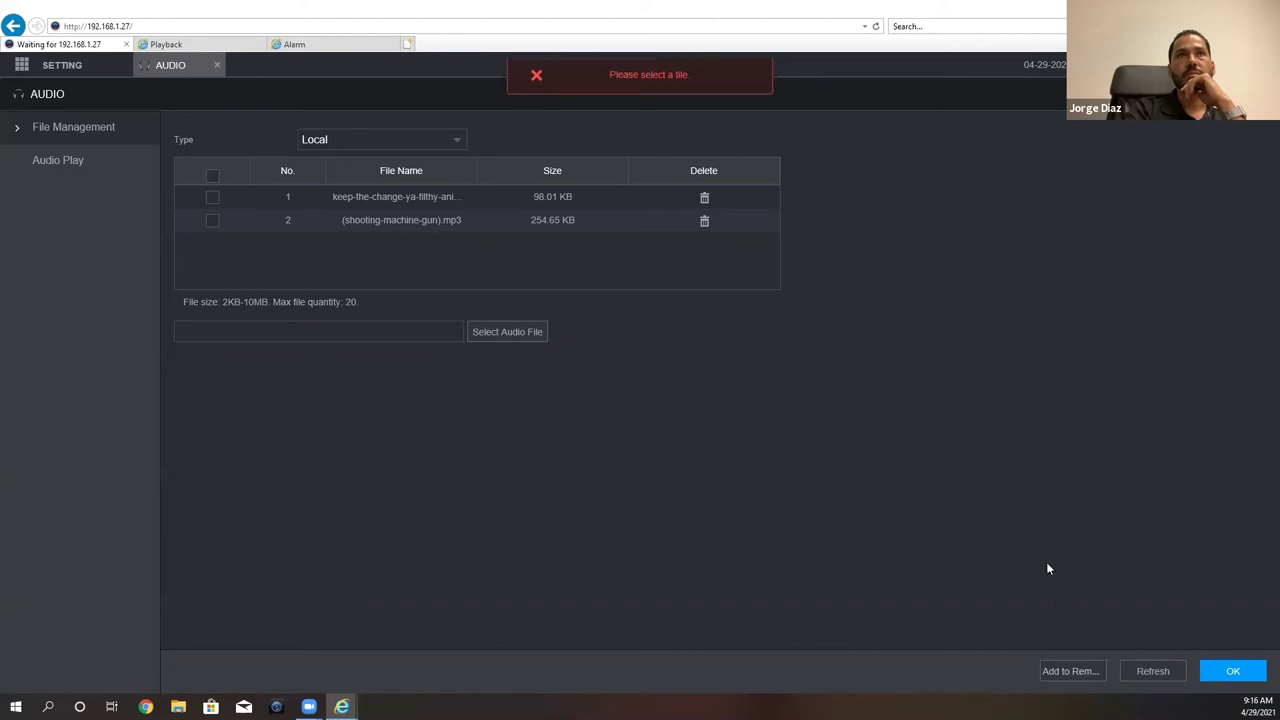
# View the file picker for uploading an audio file, dismiss it without choosing a file and close the Audio page
pyautogui.click(505, 333)
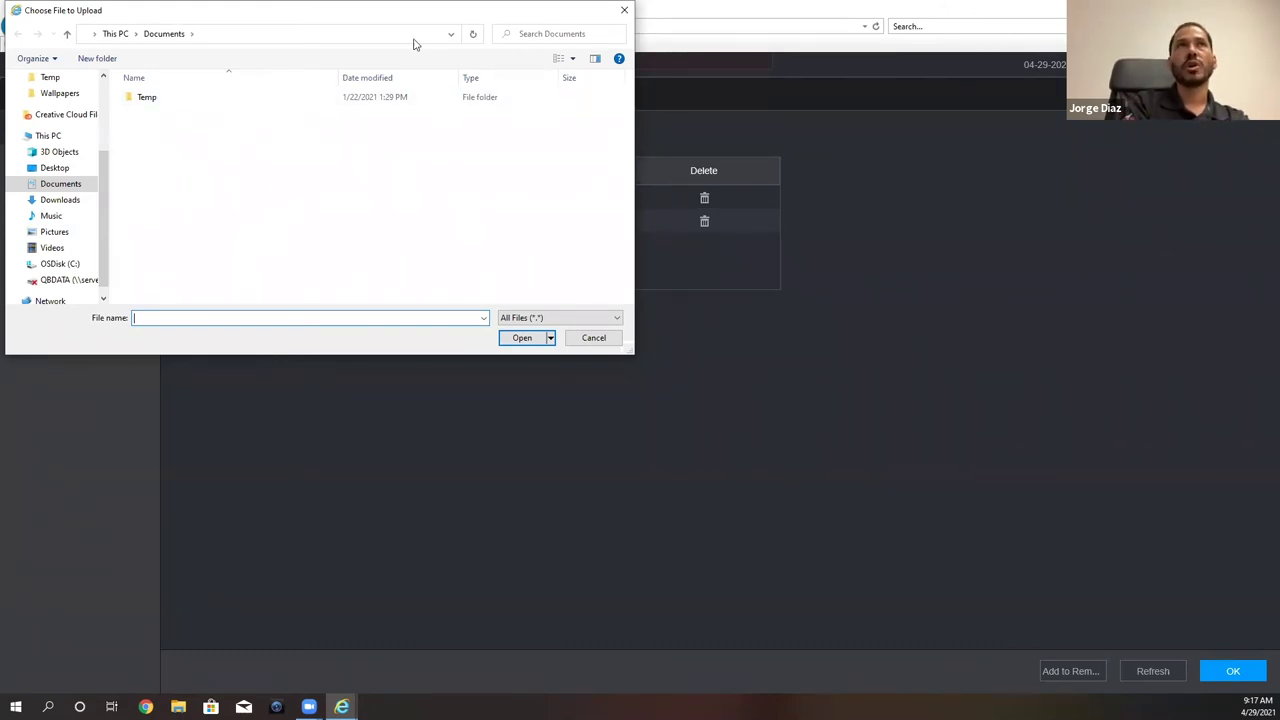
pyautogui.moveTo(410, 12); pyautogui.dragTo(429, 73)
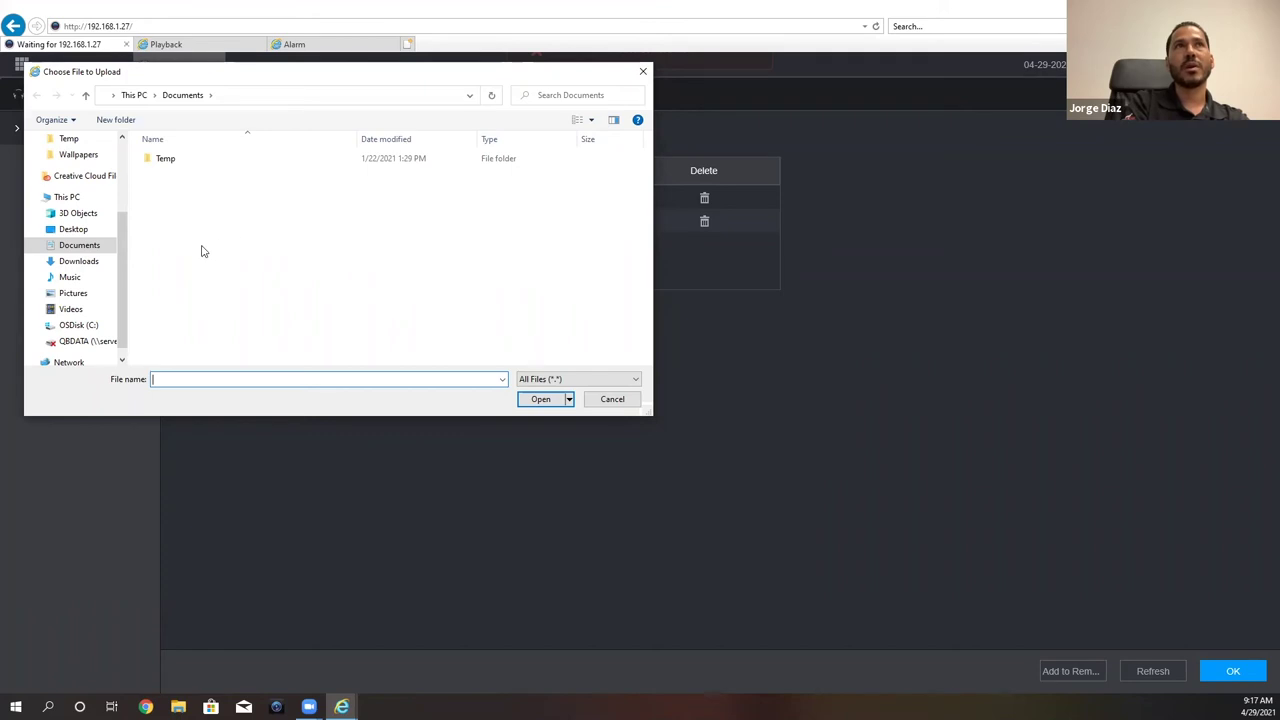
pyautogui.click(643, 72)
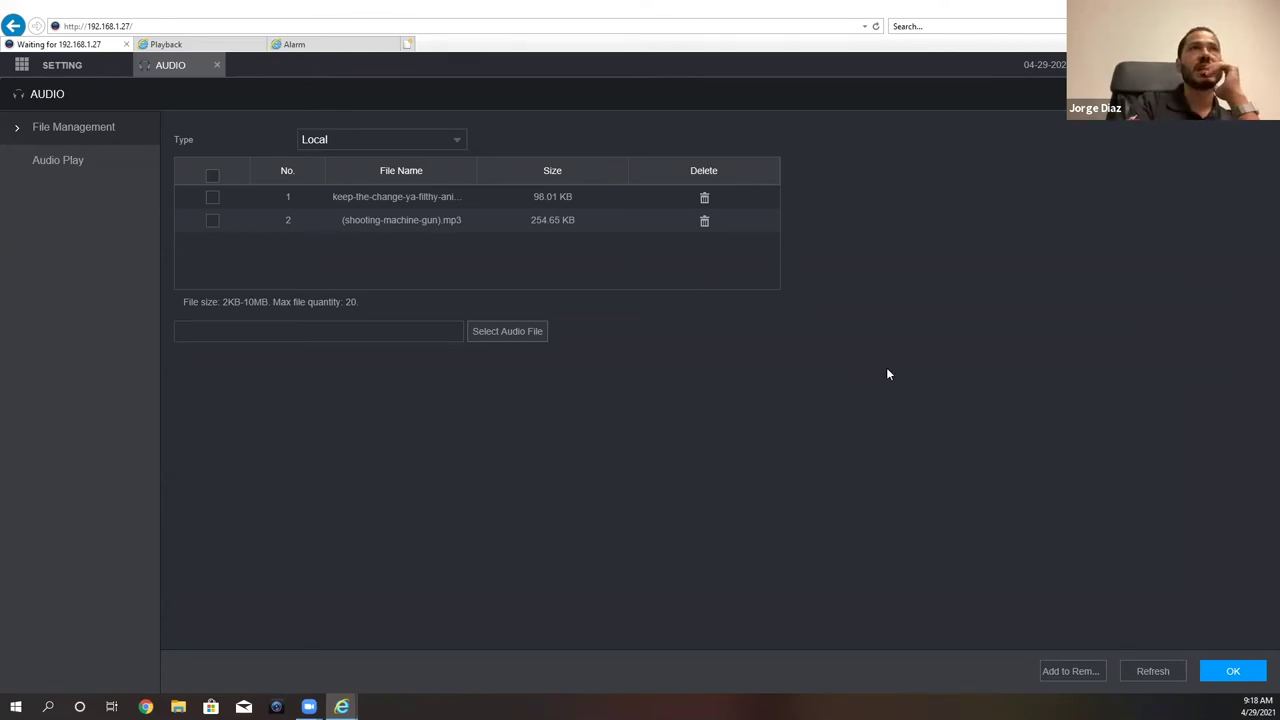
pyautogui.click(218, 64)
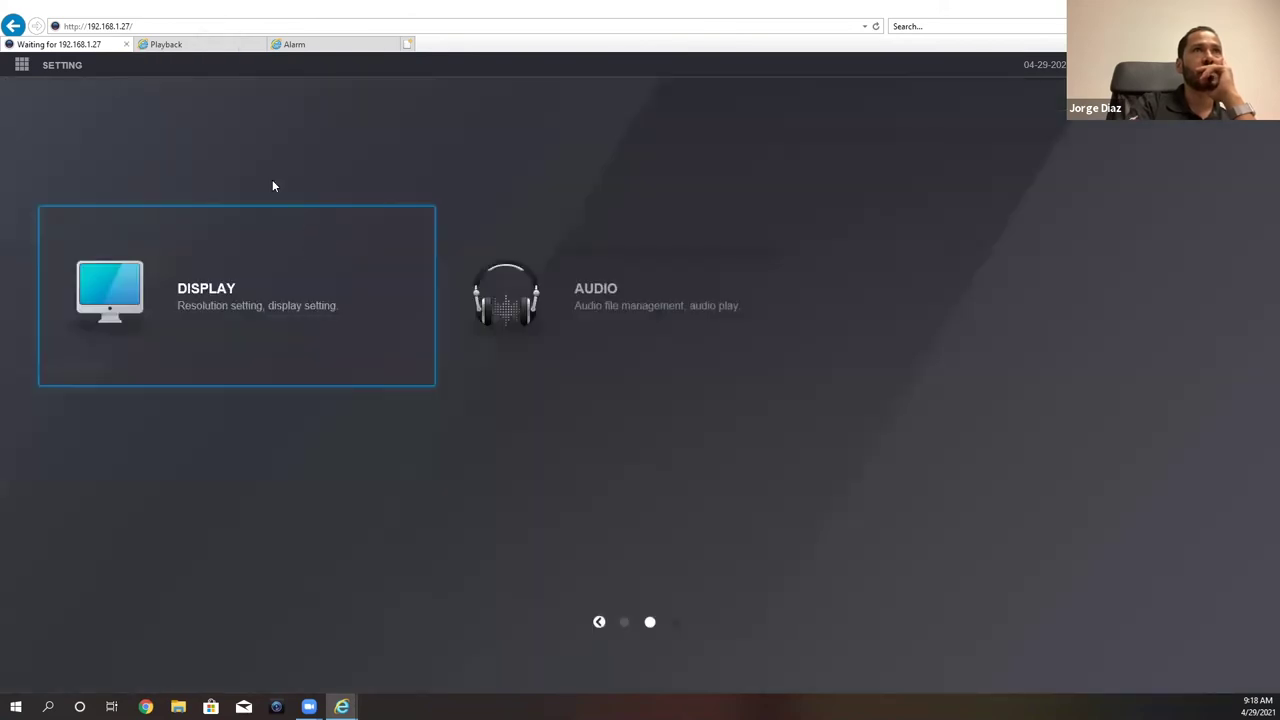
# Enable the alarm tone keep-the-change-ya-filthy-animal.mp3 for face detection on channel 1, save it and close the AI page
pyautogui.click(355, 285)
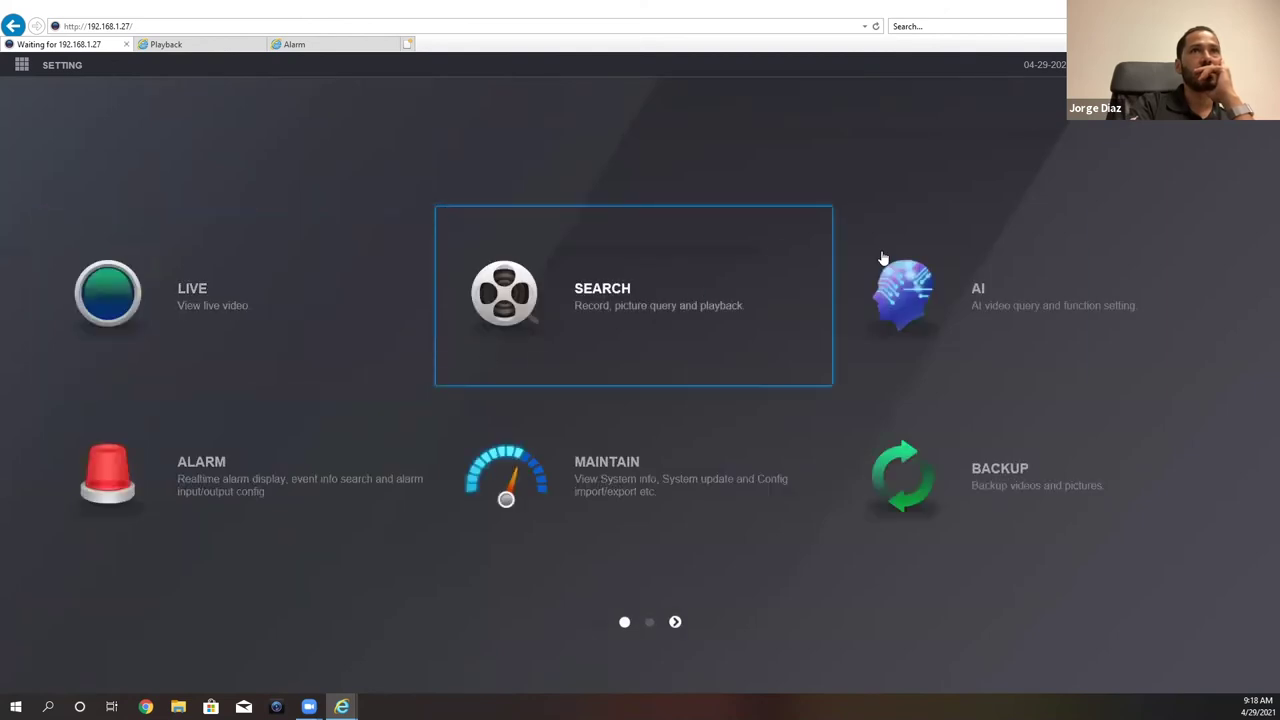
pyautogui.click(883, 258)
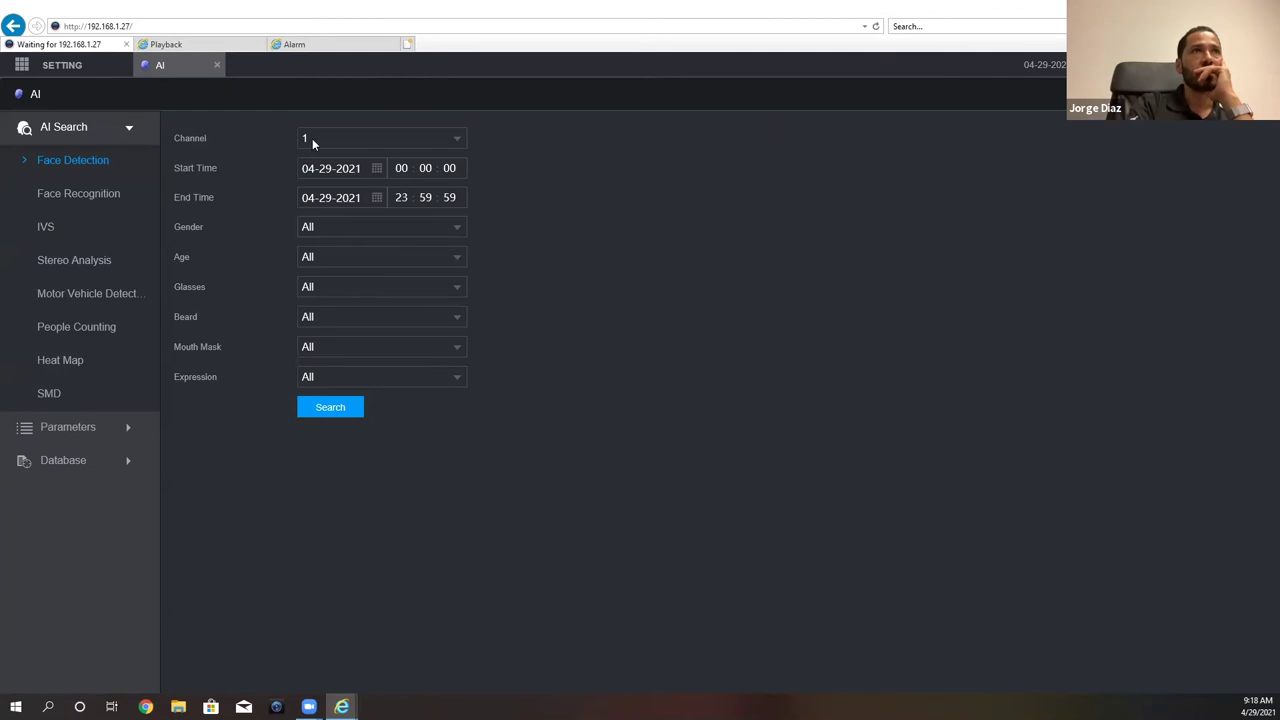
pyautogui.click(129, 128)
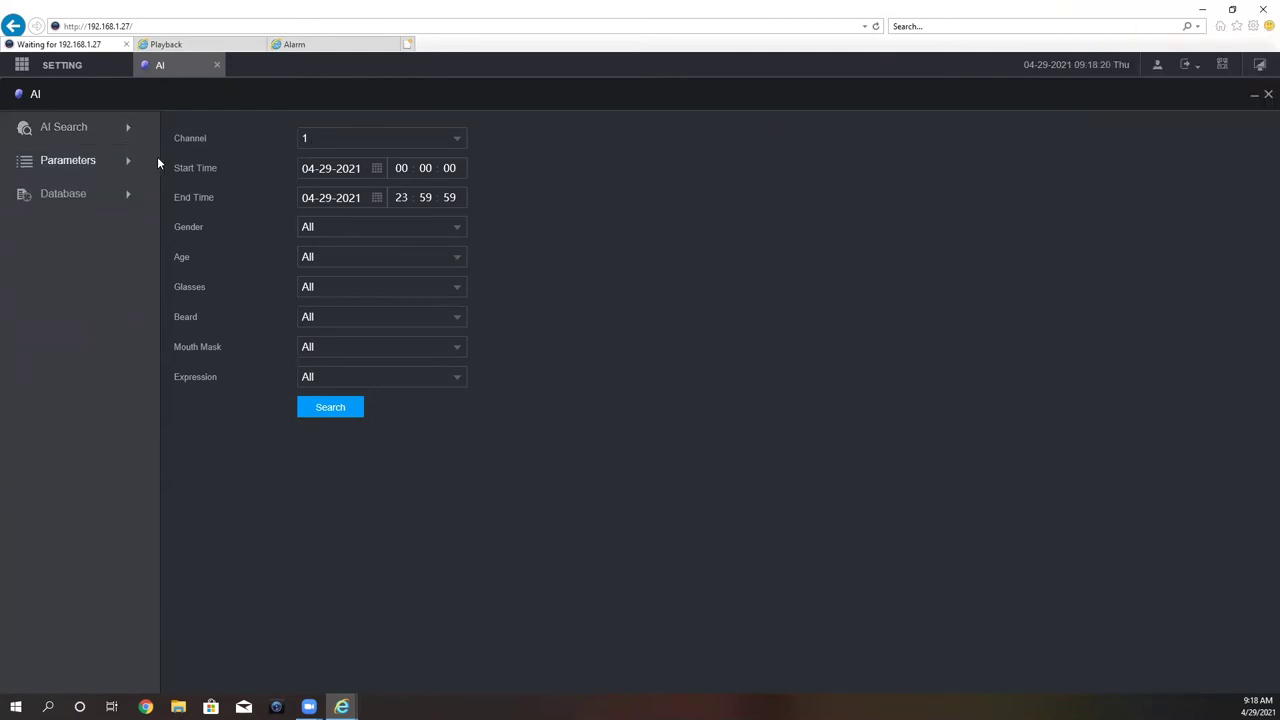
pyautogui.click(130, 163)
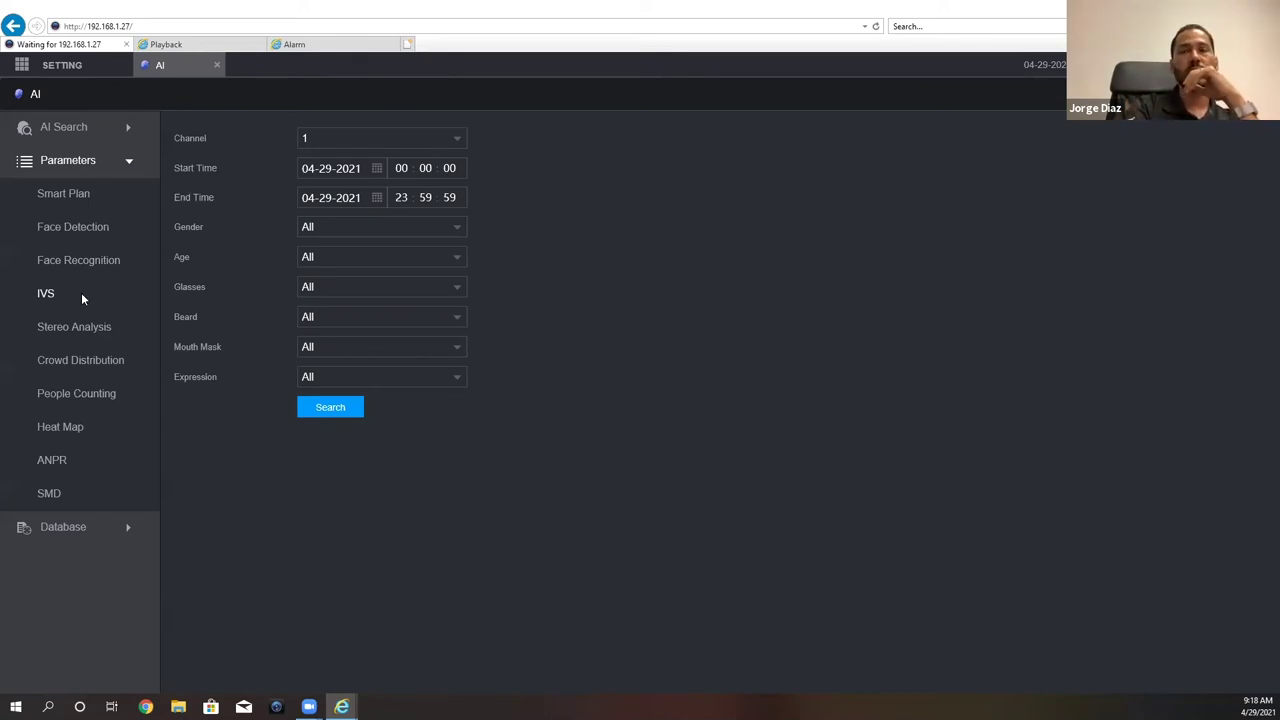
pyautogui.click(89, 227)
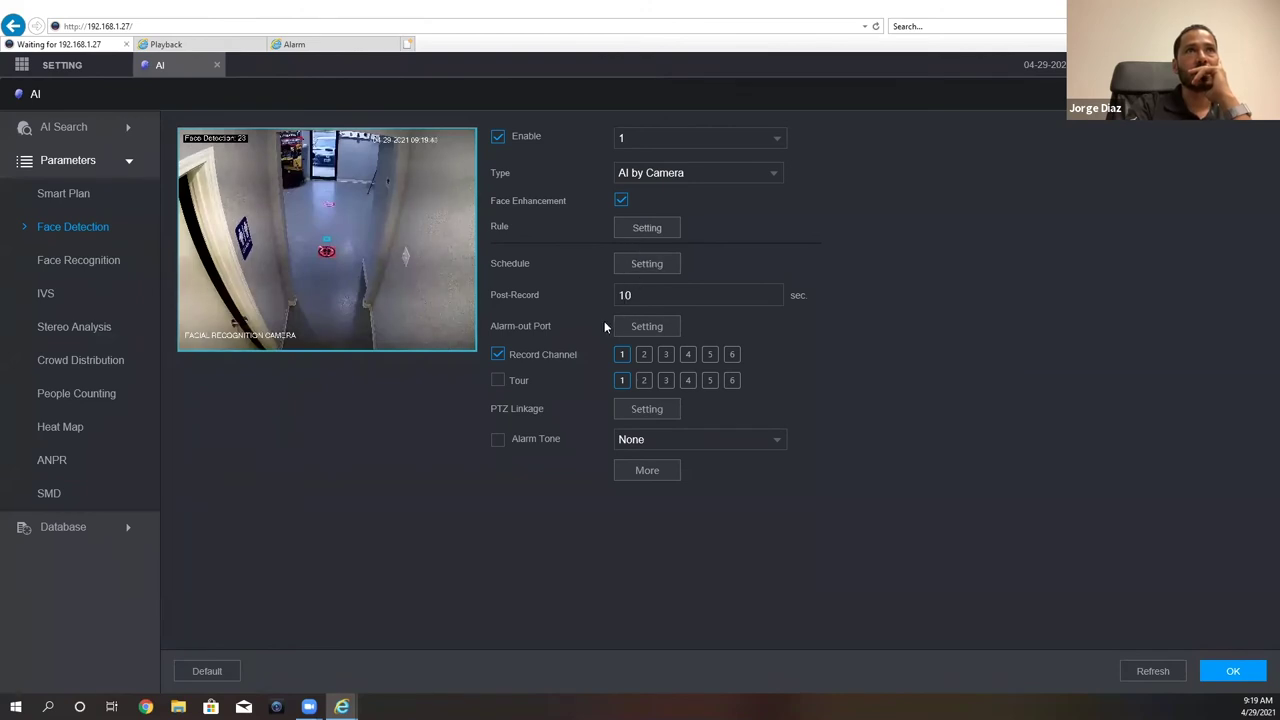
pyautogui.click(499, 440)
pyautogui.click(651, 439)
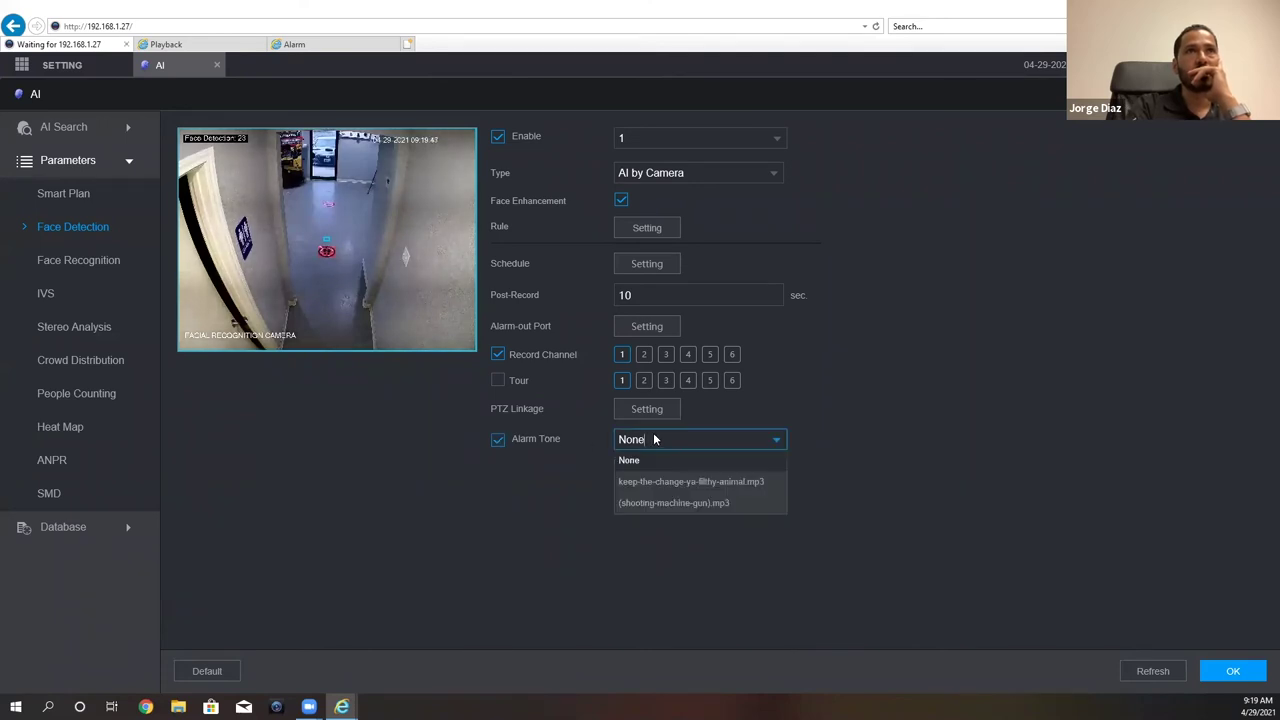
pyautogui.click(690, 482)
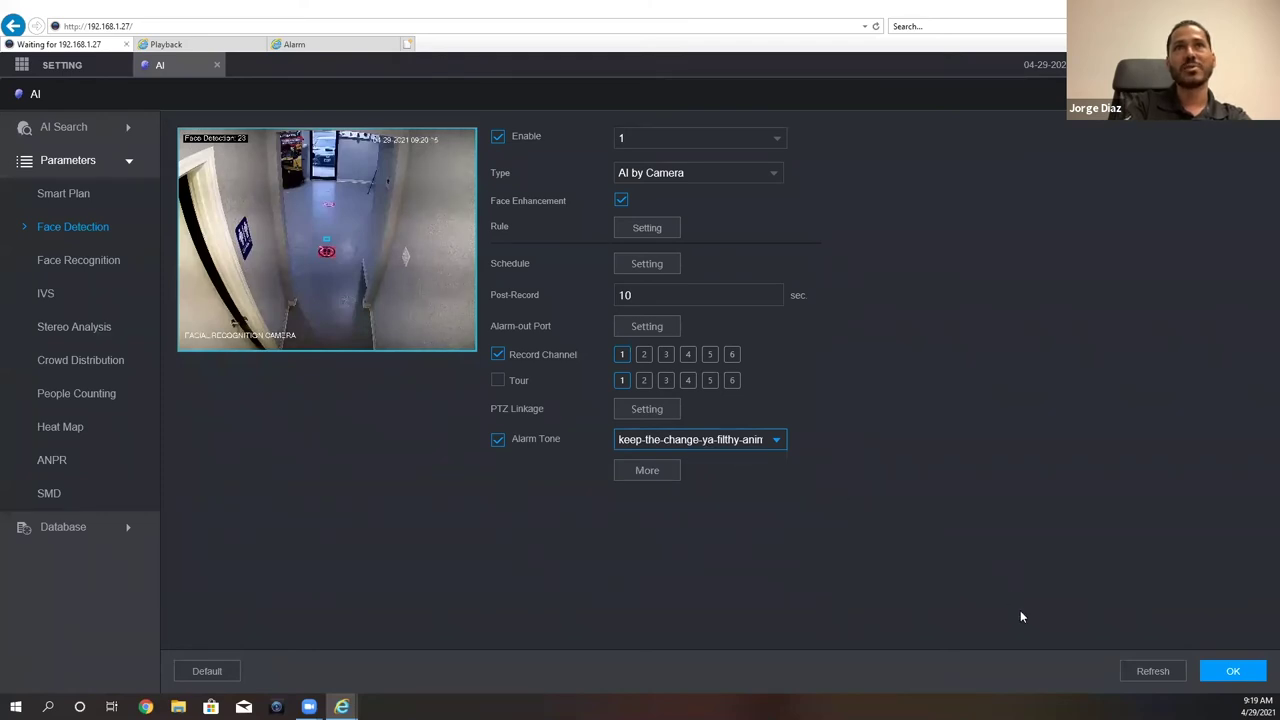
pyautogui.click(1228, 675)
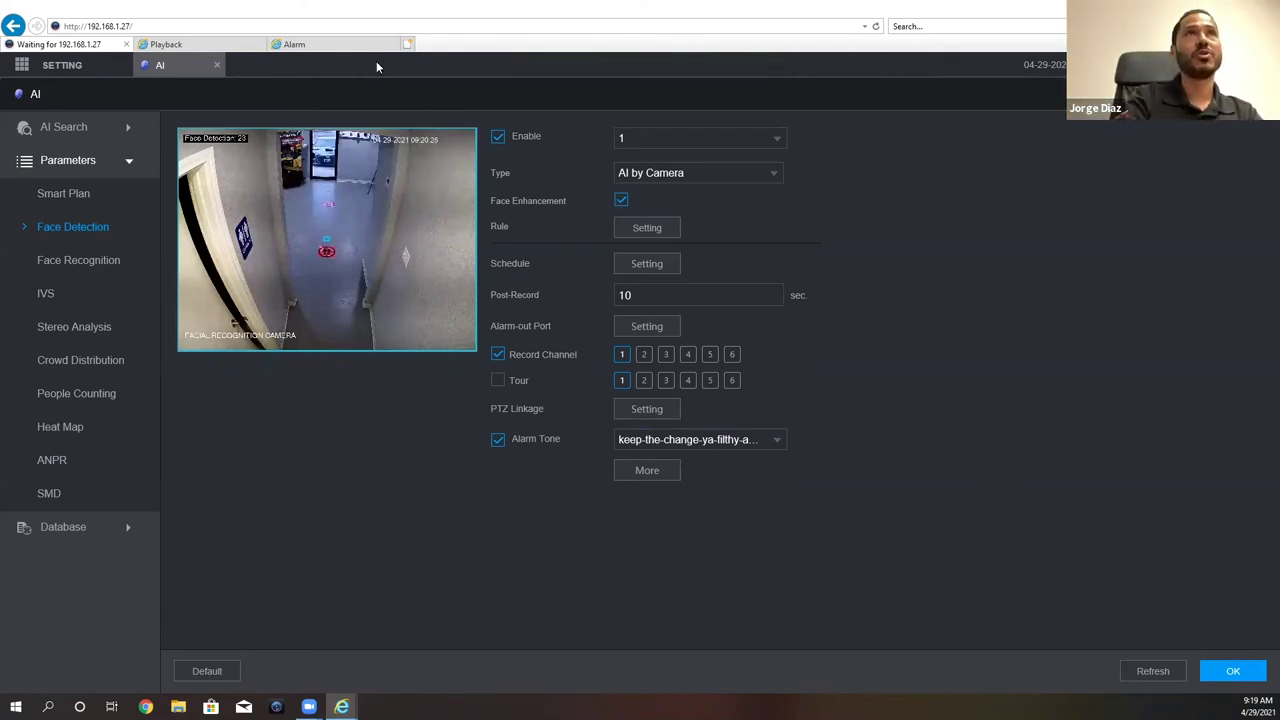
pyautogui.click(216, 68)
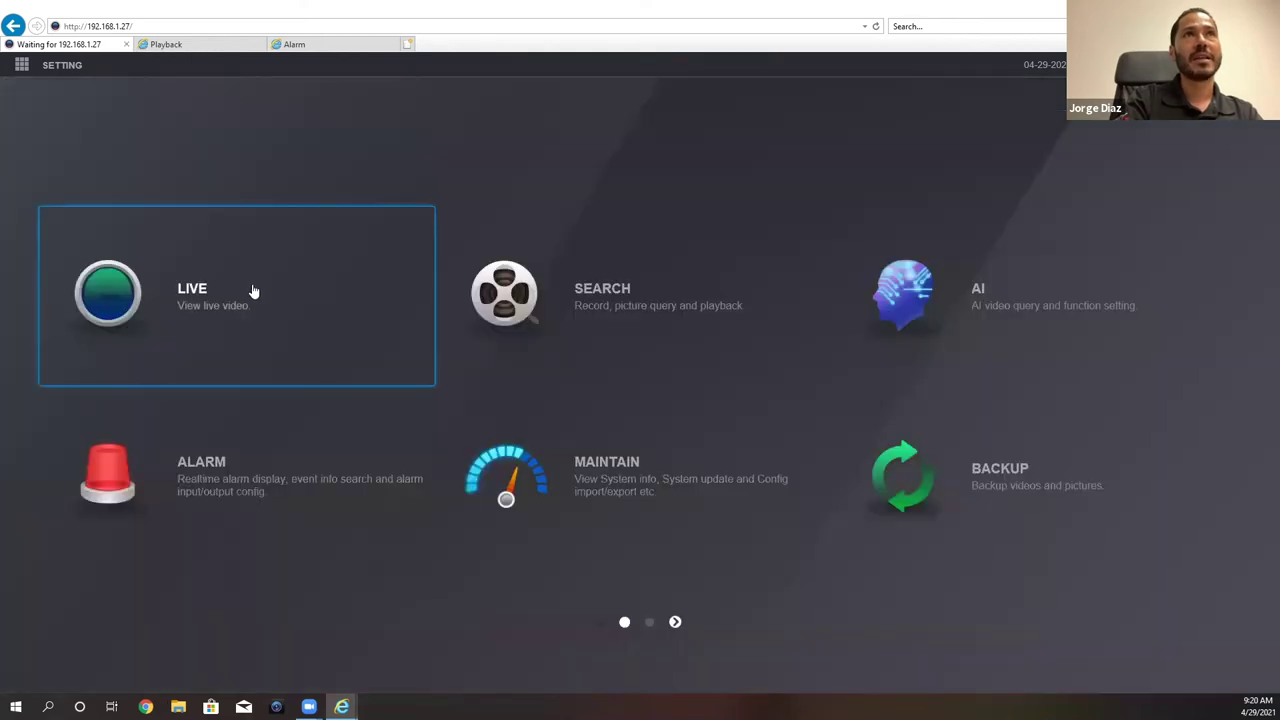
pyautogui.click(254, 290)
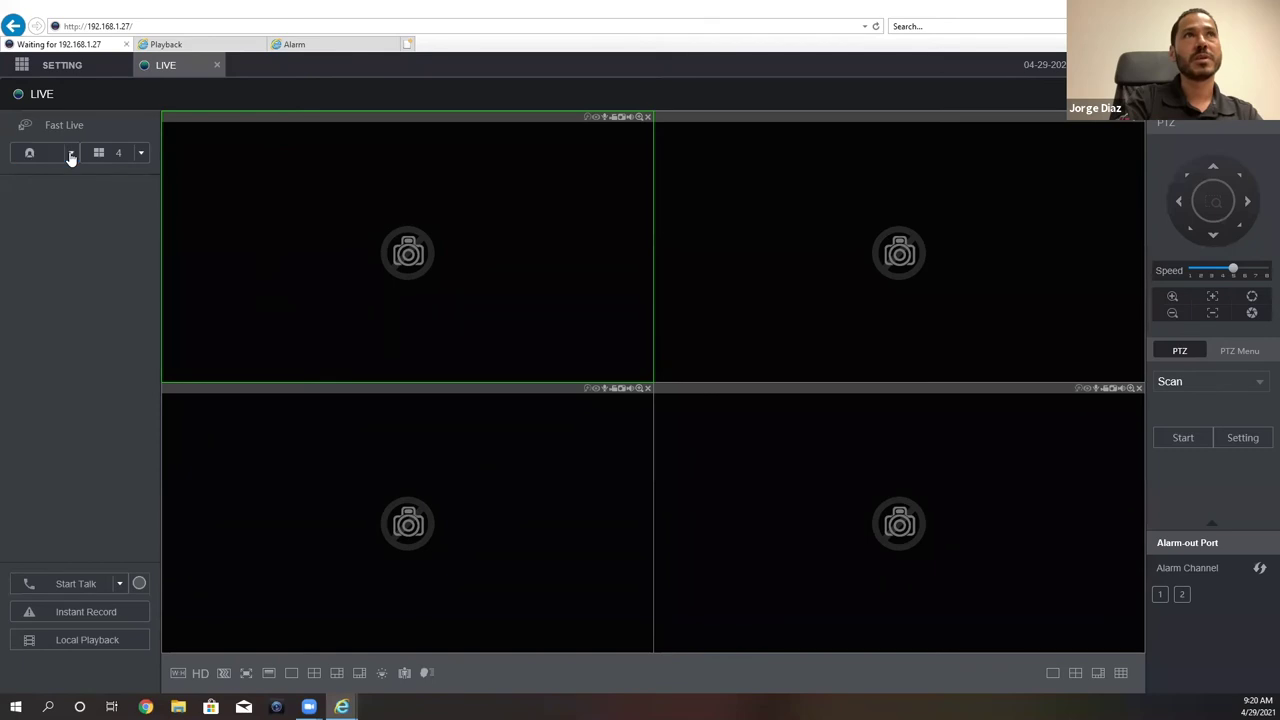
pyautogui.click(140, 154)
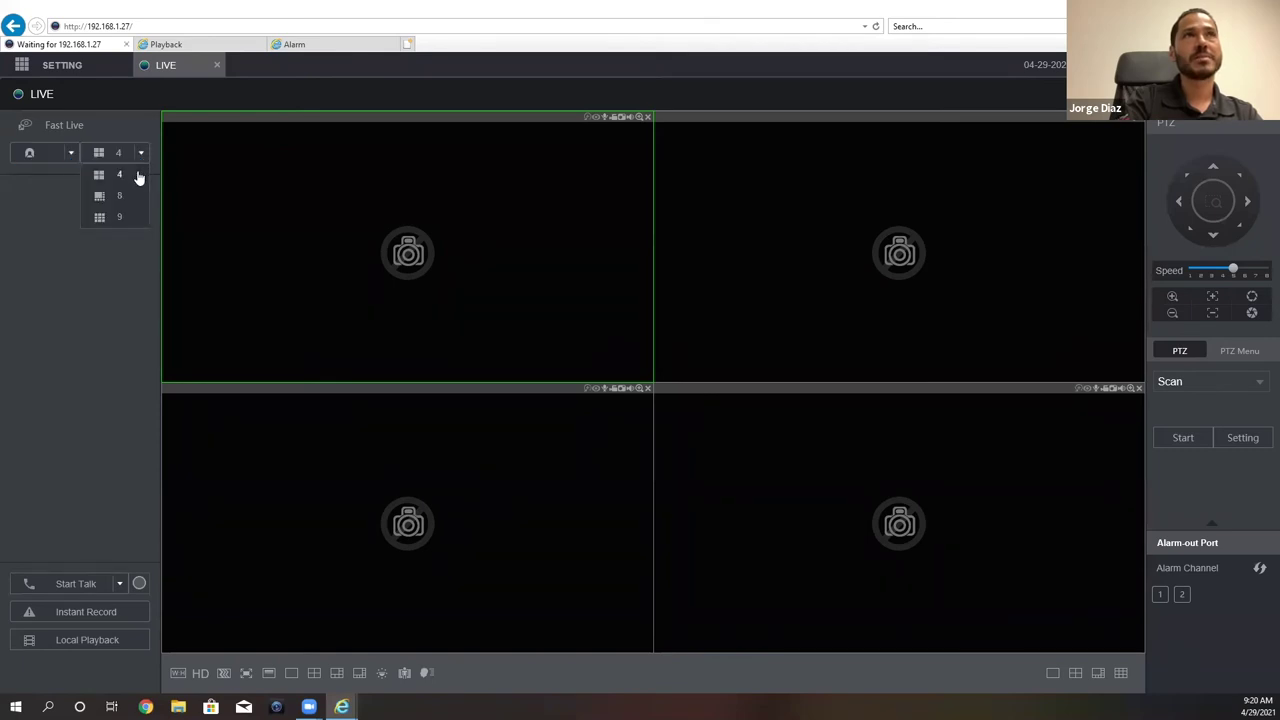
pyautogui.click(142, 156)
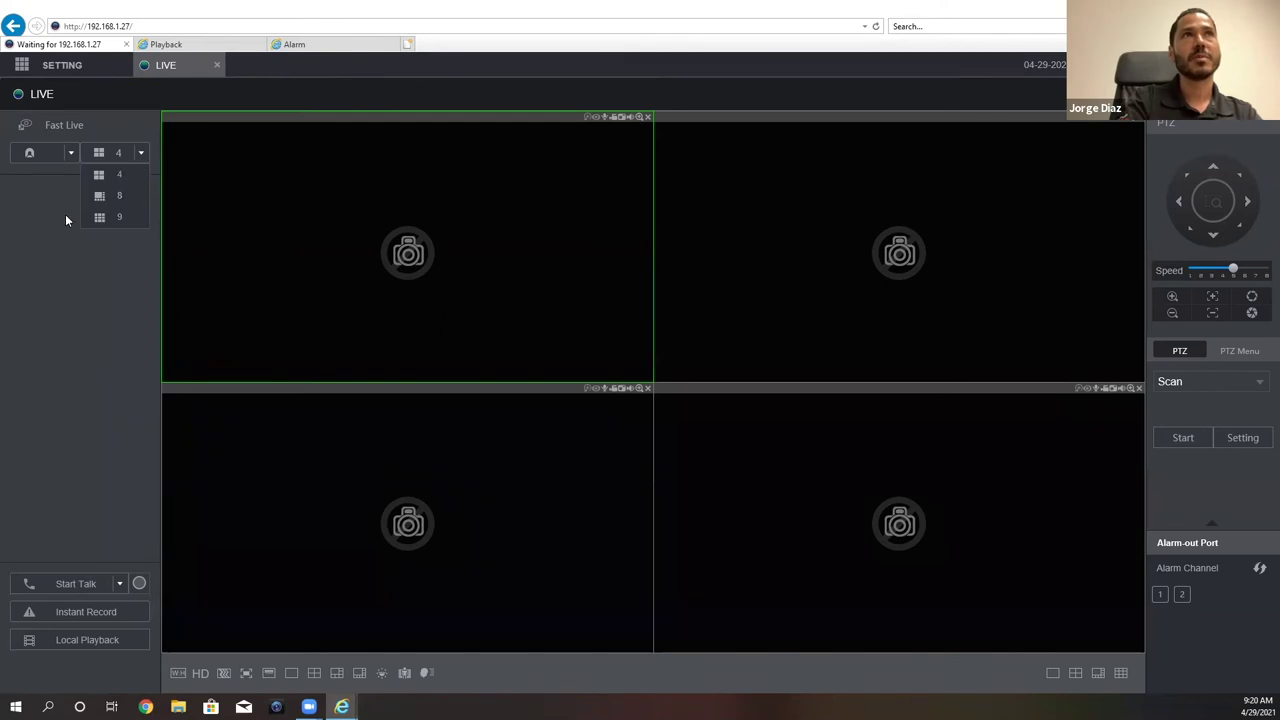
pyautogui.click(215, 66)
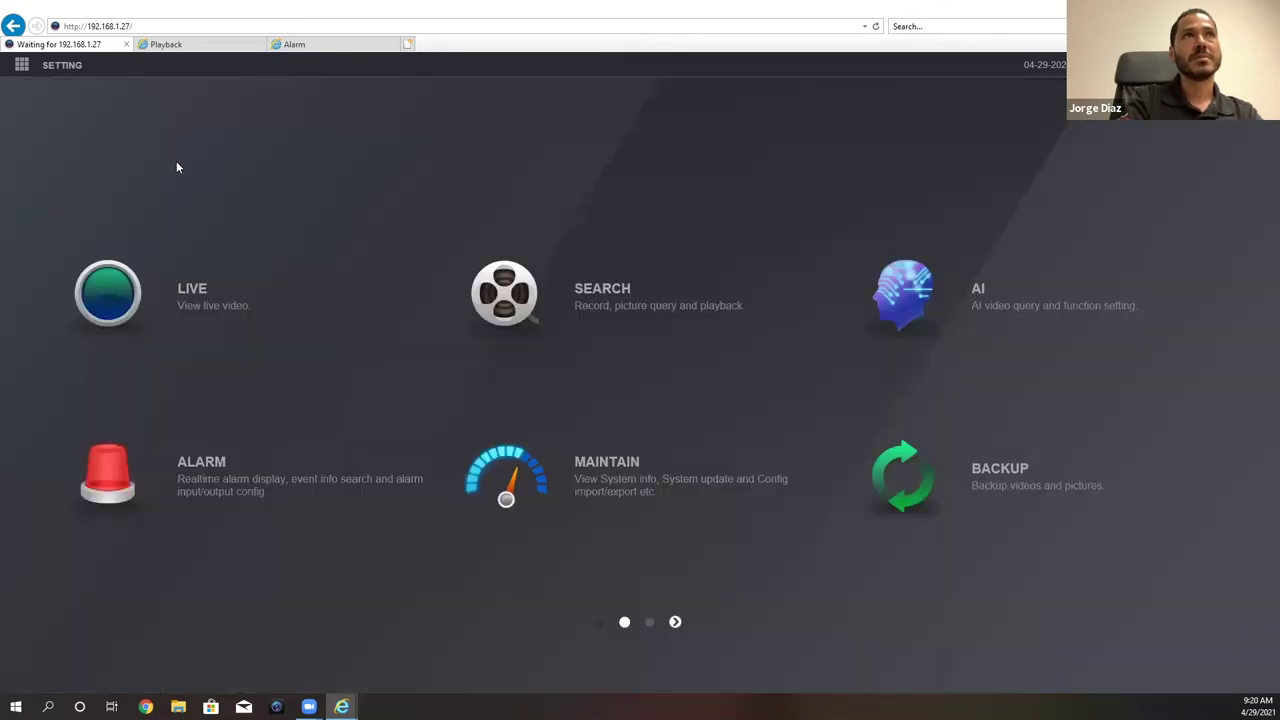
# Open the live view and display camera D5 in the first pane to watch the tripwire
pyautogui.click(174, 247)
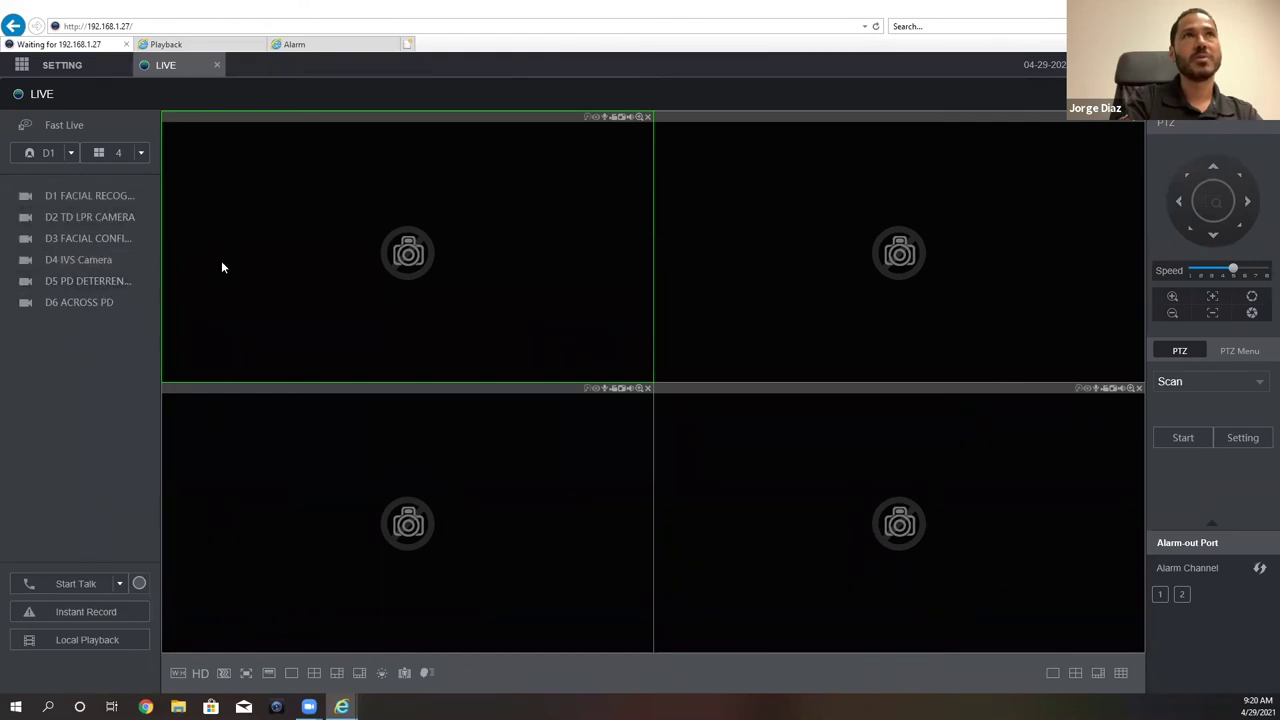
pyautogui.doubleClick(113, 286)
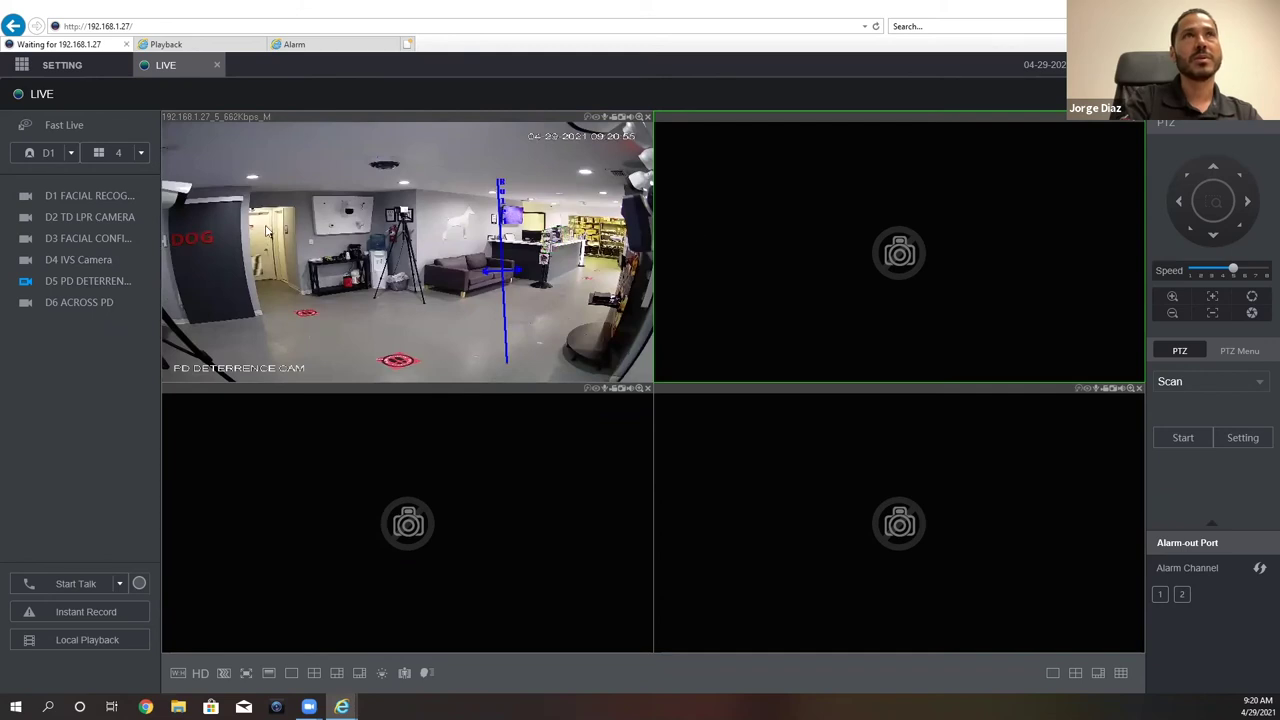
# Display camera D1 in the second live pane to watch face detection alongside D5, and close the live view
pyautogui.doubleClick(88, 200)
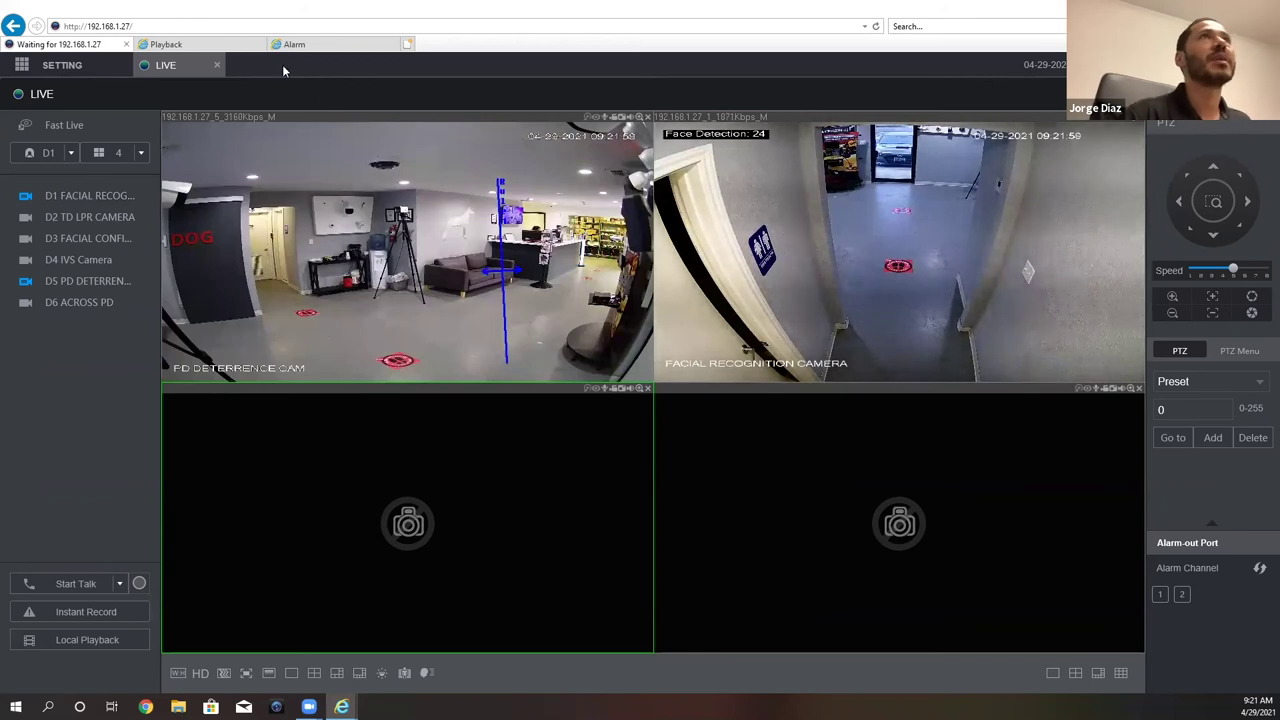
pyautogui.moveTo(133, 66)
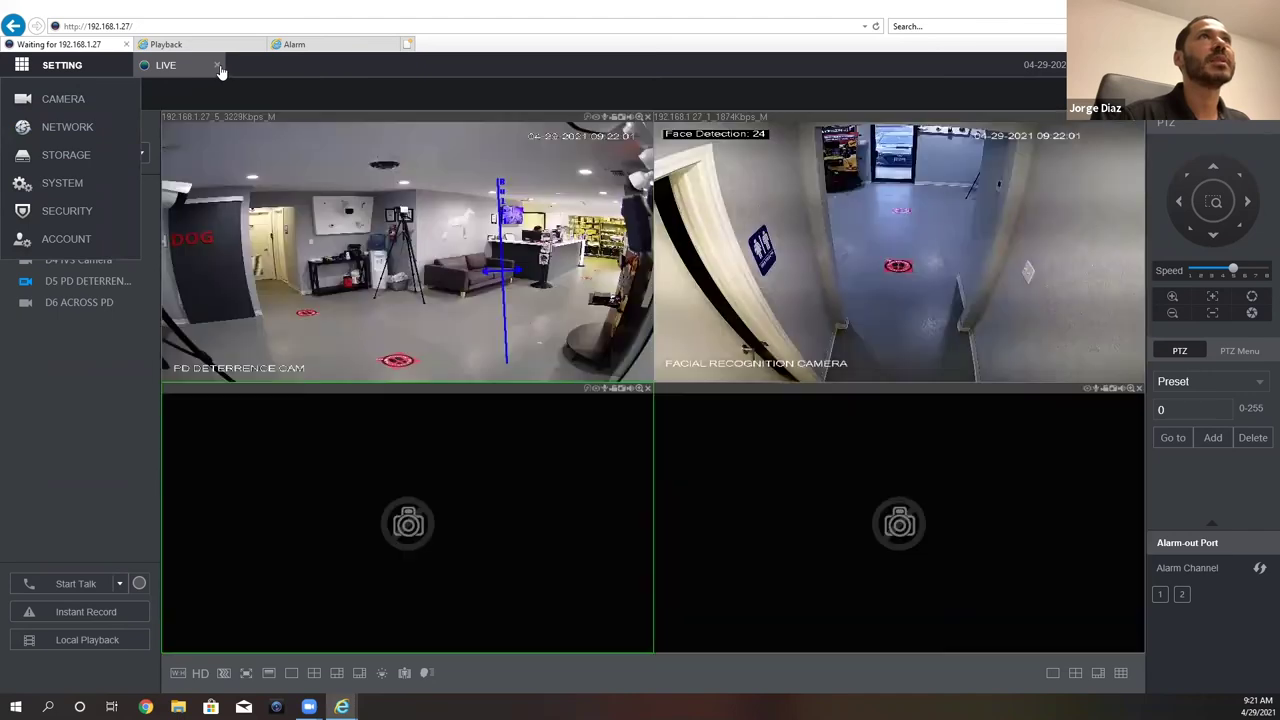
pyautogui.click(218, 66)
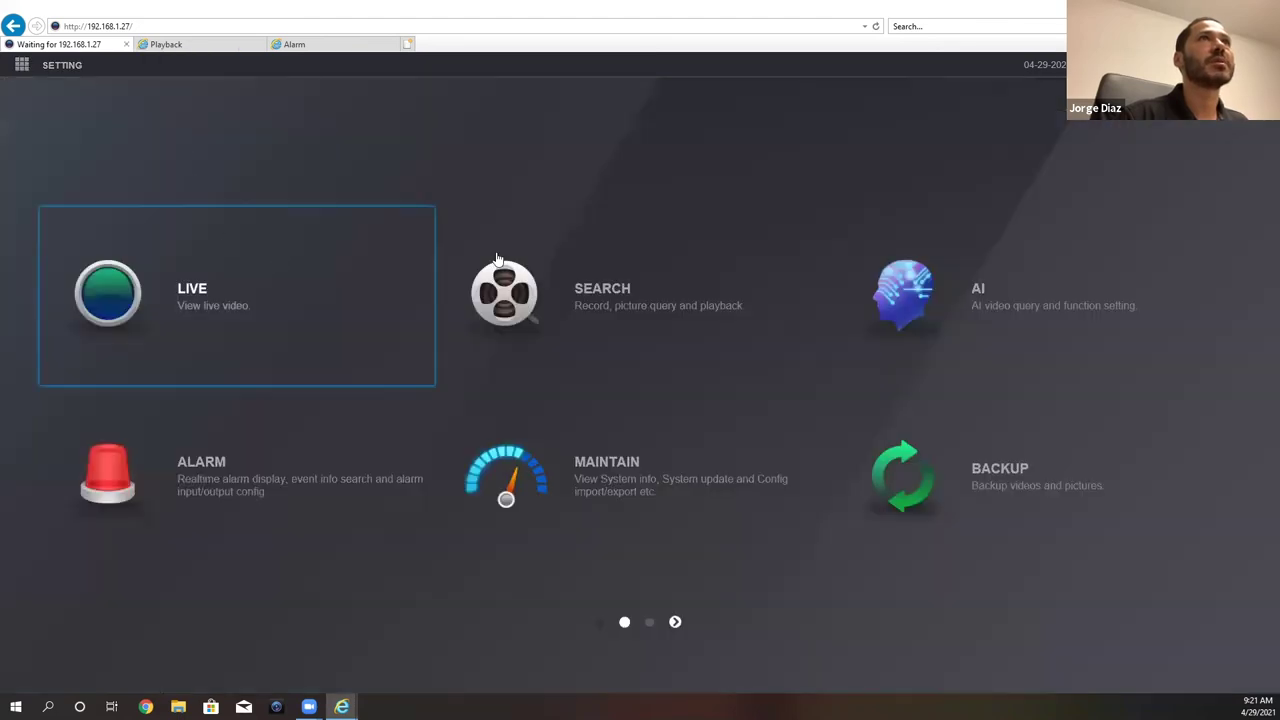
# Open channel 1's face detection parameters in the AI section and review the additional alarm linkage options without changing them
pyautogui.click(922, 287)
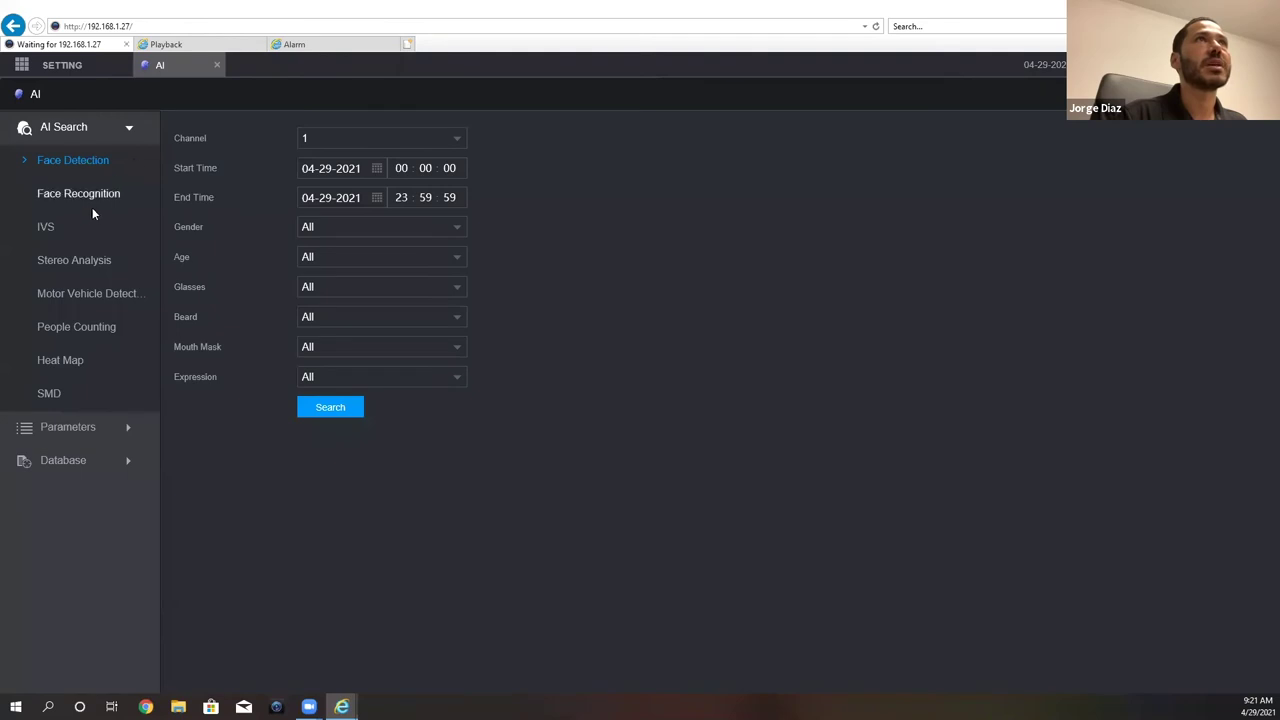
pyautogui.click(133, 134)
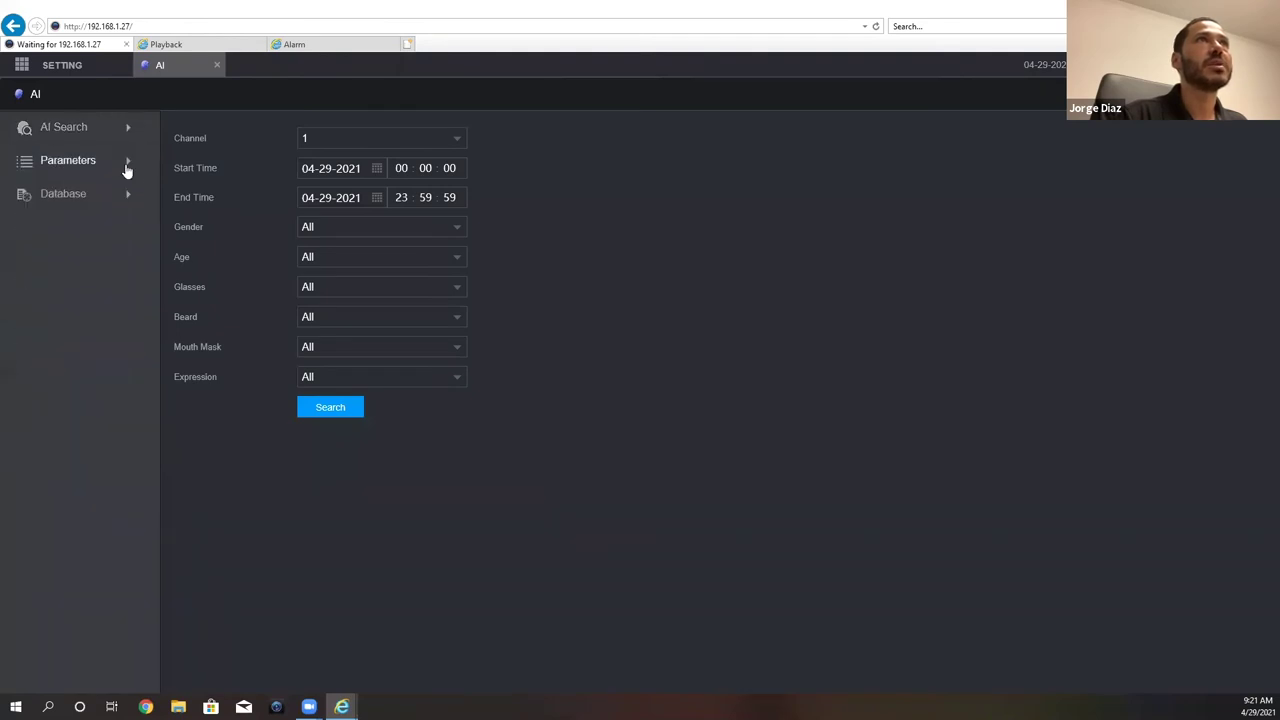
pyautogui.click(127, 168)
pyautogui.click(104, 236)
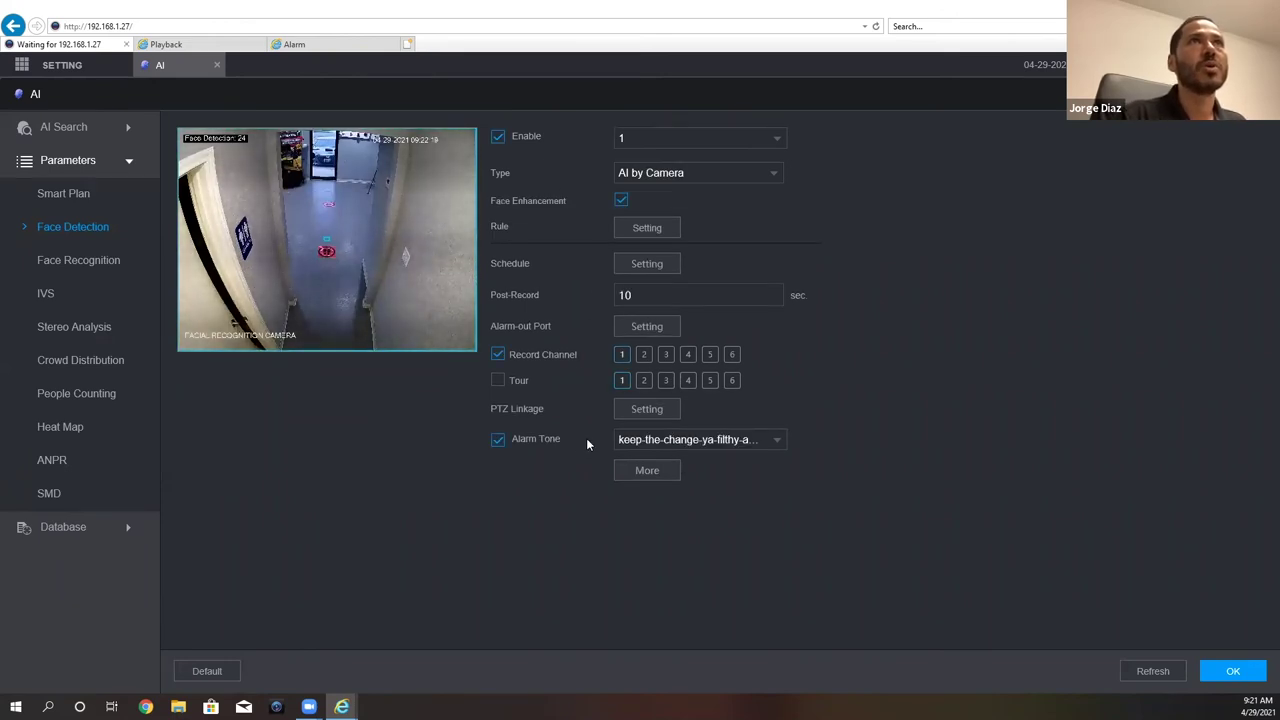
pyautogui.click(666, 472)
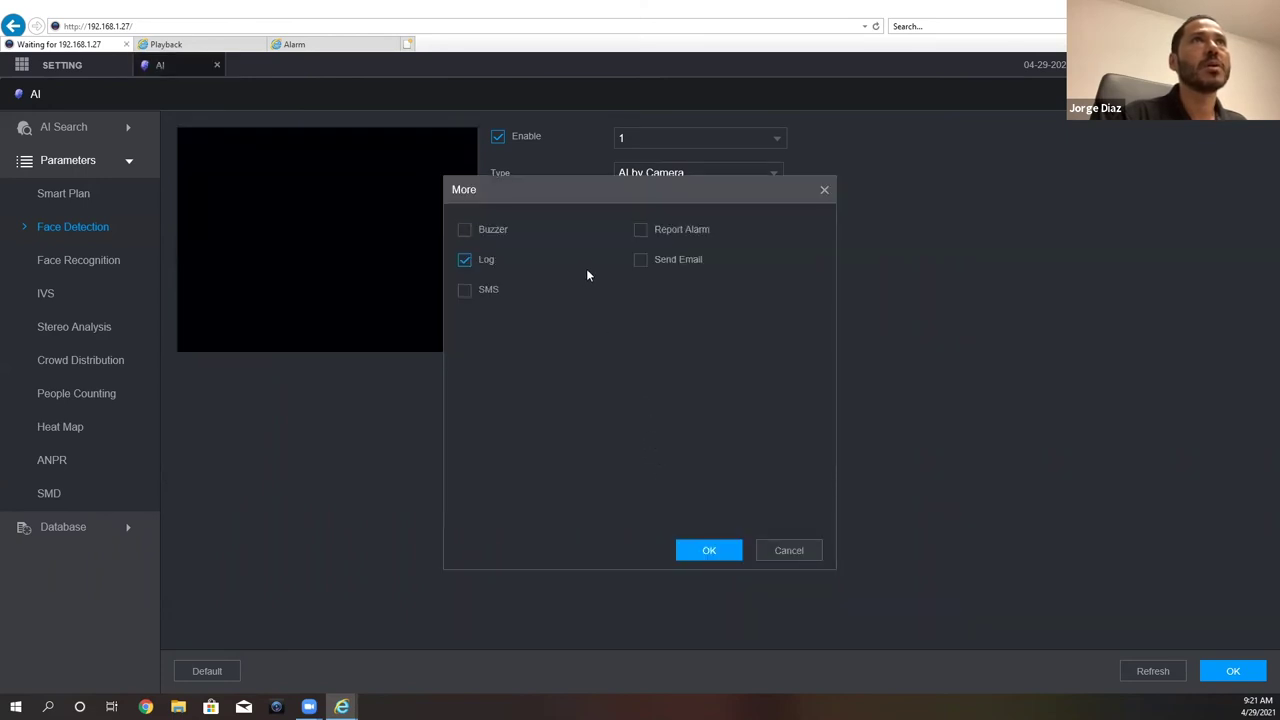
pyautogui.click(824, 191)
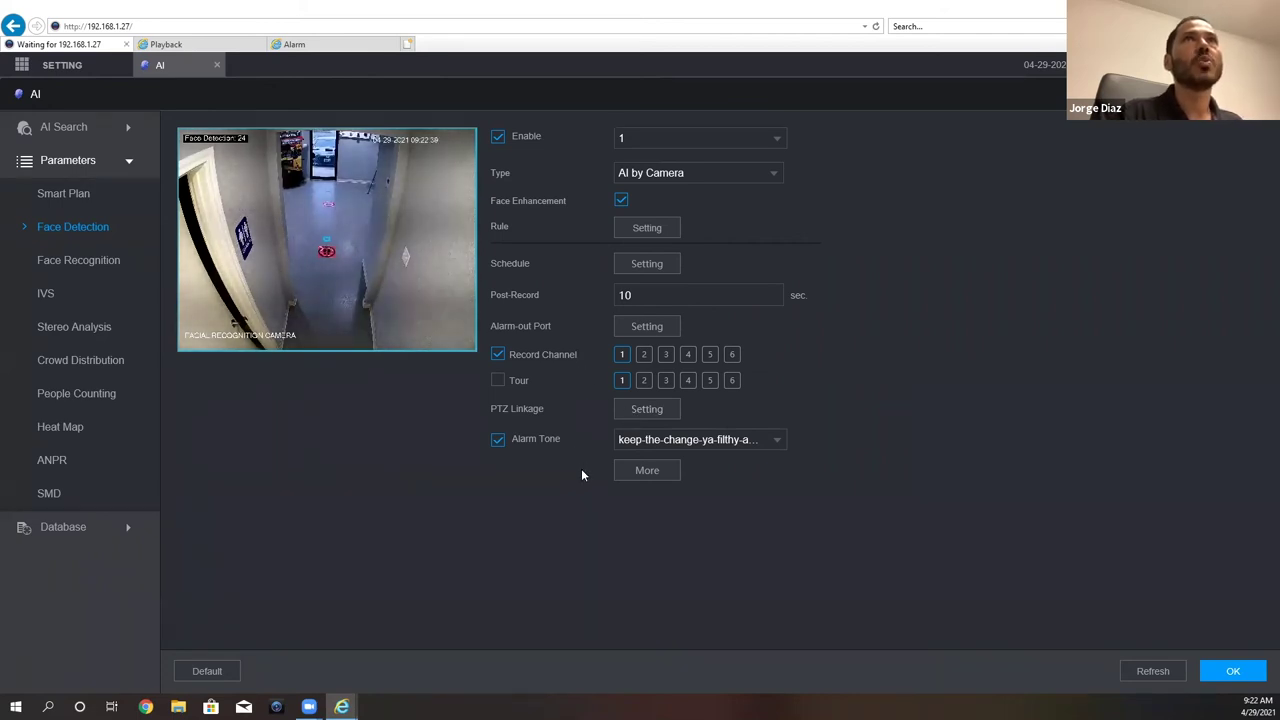
# Switch to the IP camera's web page at 192.168.1.30, request its live view and log in with the account password
pyautogui.click(311, 46)
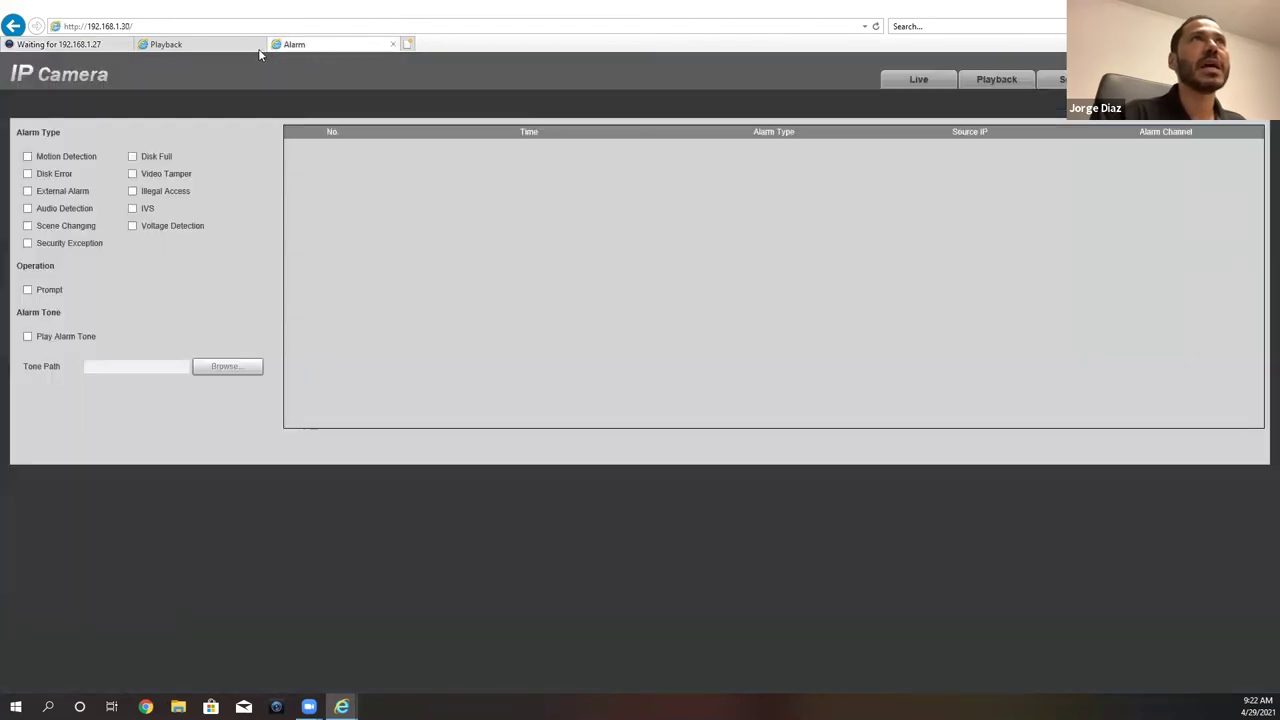
pyautogui.click(905, 80)
pyautogui.click(641, 404)
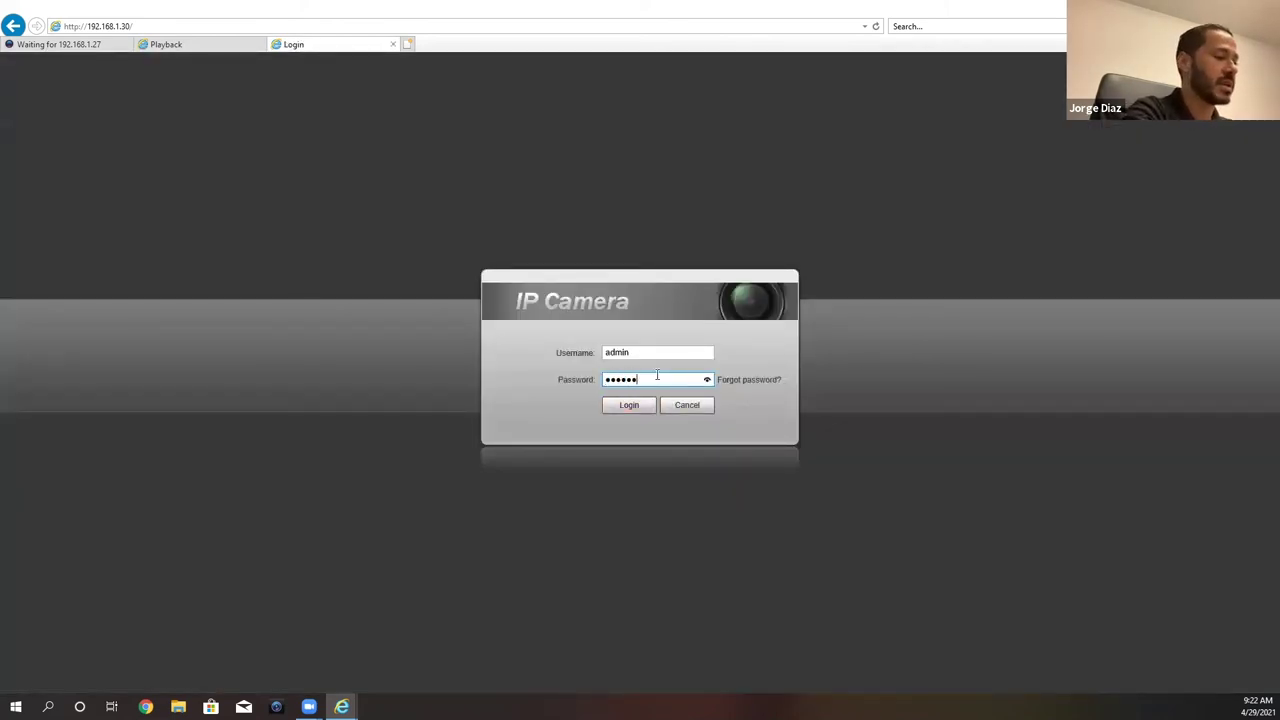
pyautogui.press('Return')
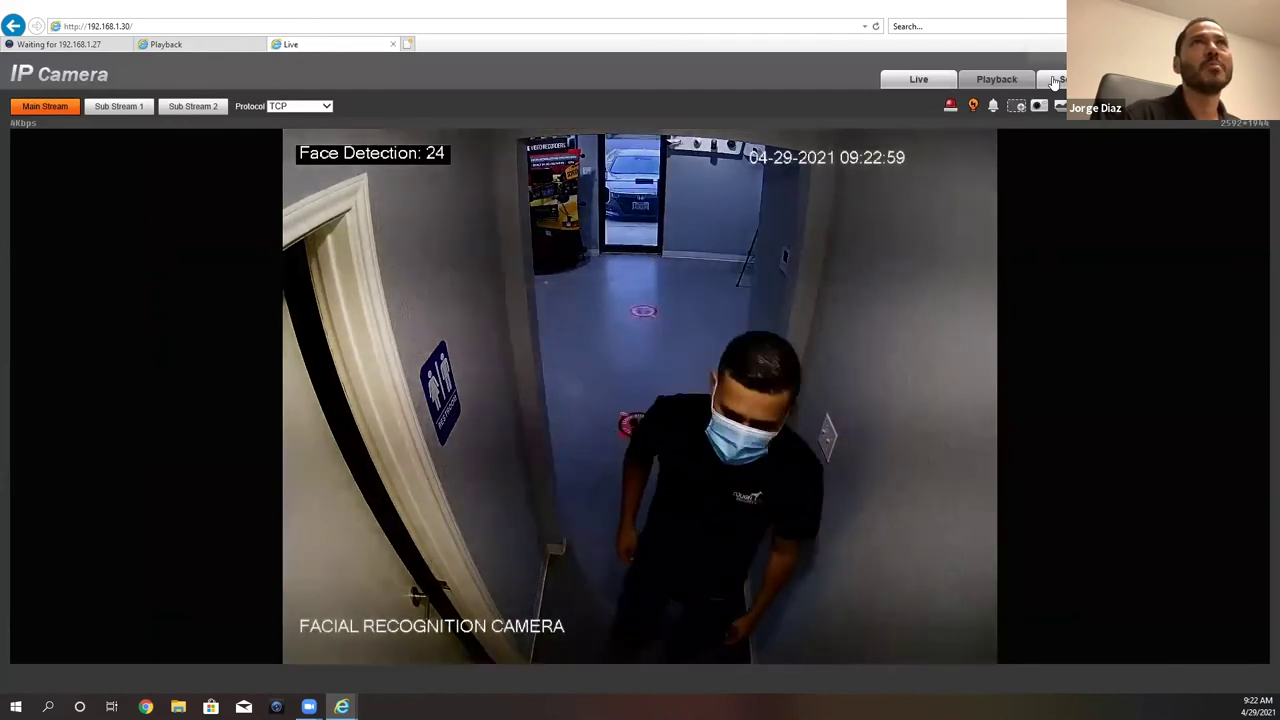
# Open the face detection event settings in the camera's own web interface
pyautogui.click(1053, 80)
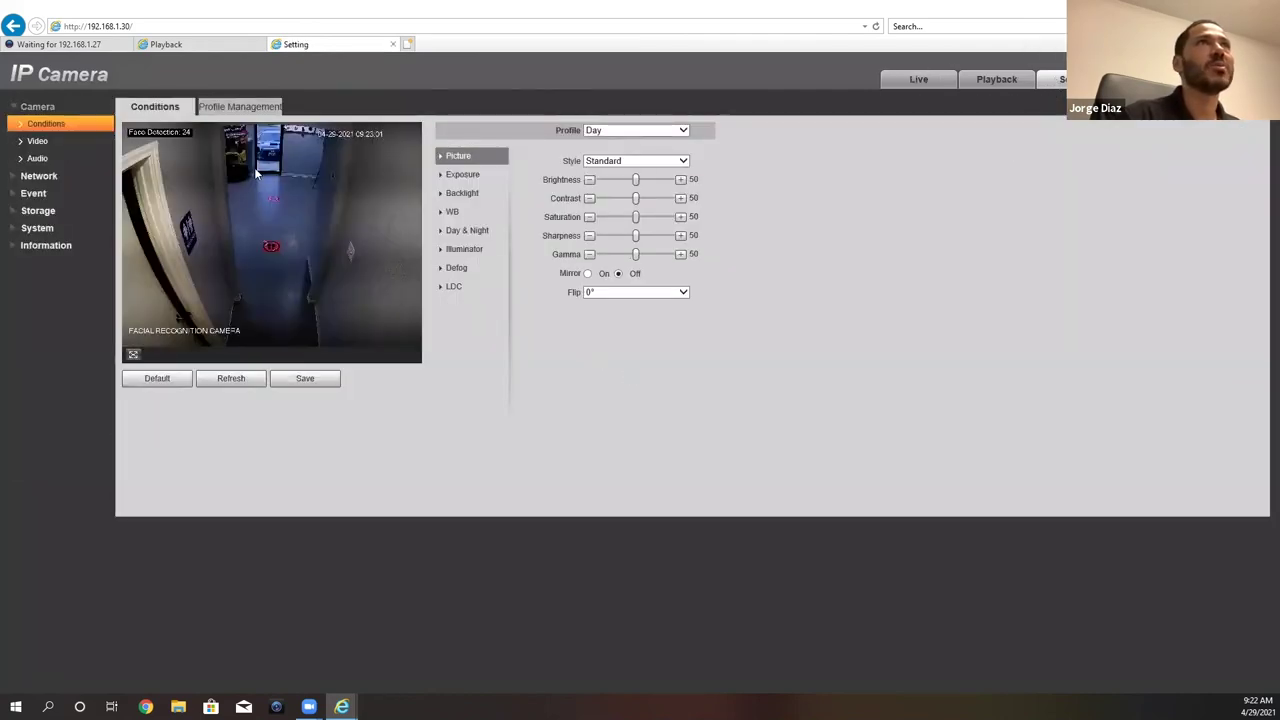
pyautogui.click(14, 178)
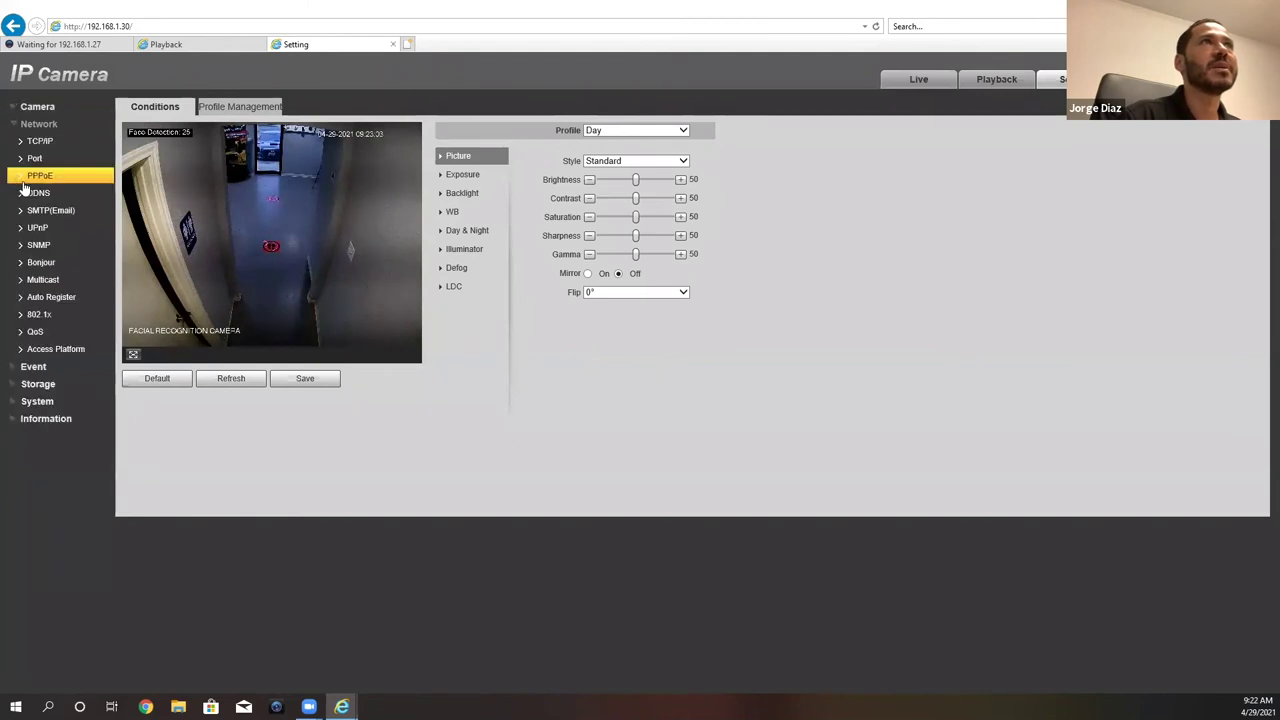
pyautogui.click(30, 124)
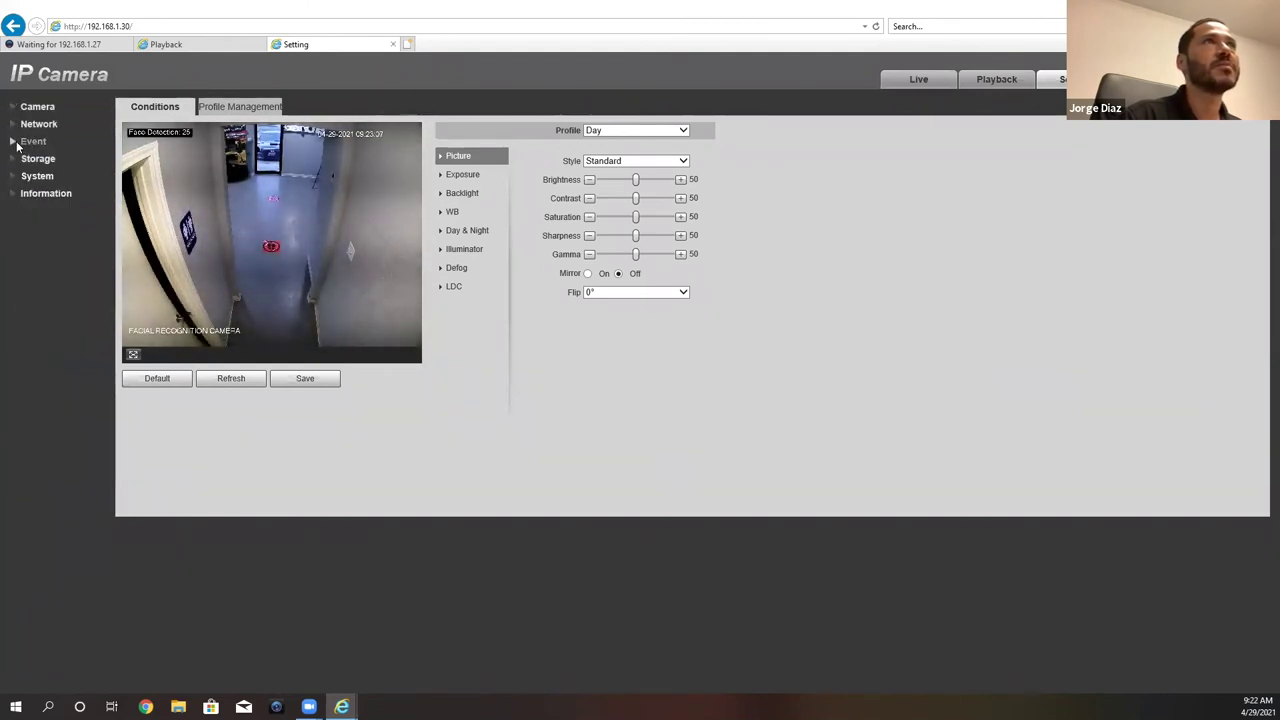
pyautogui.click(22, 142)
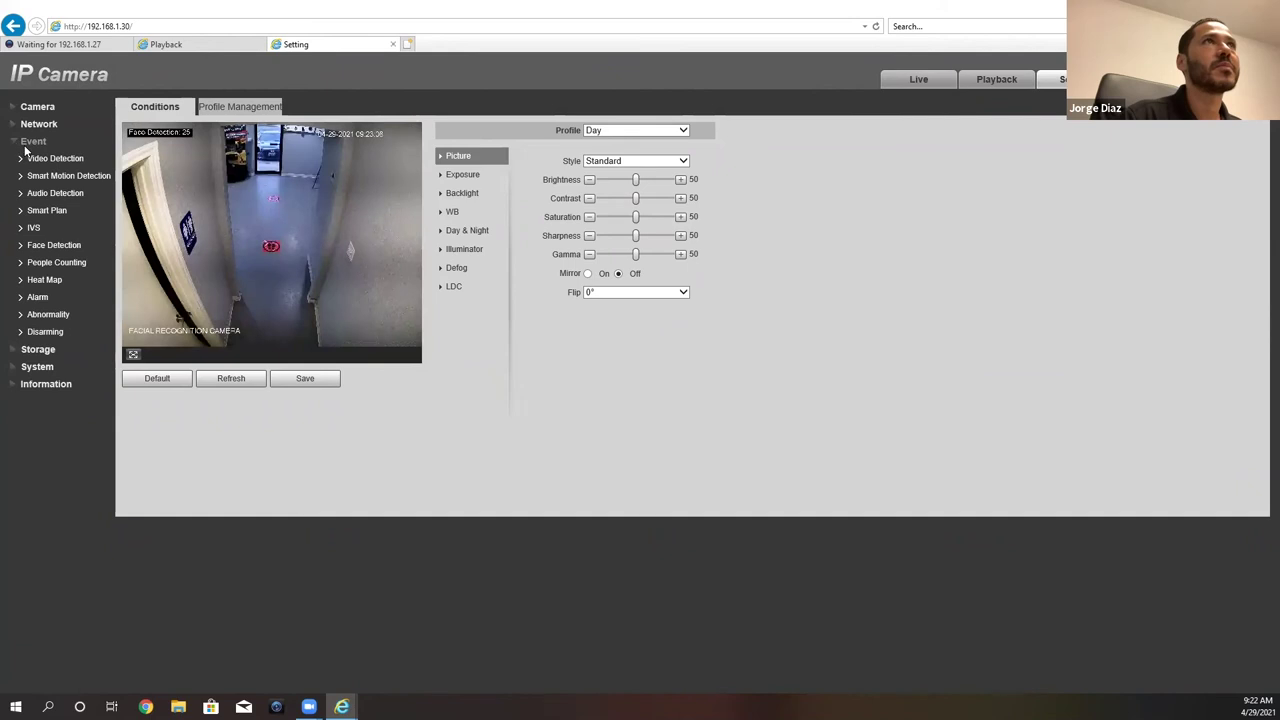
pyautogui.click(55, 248)
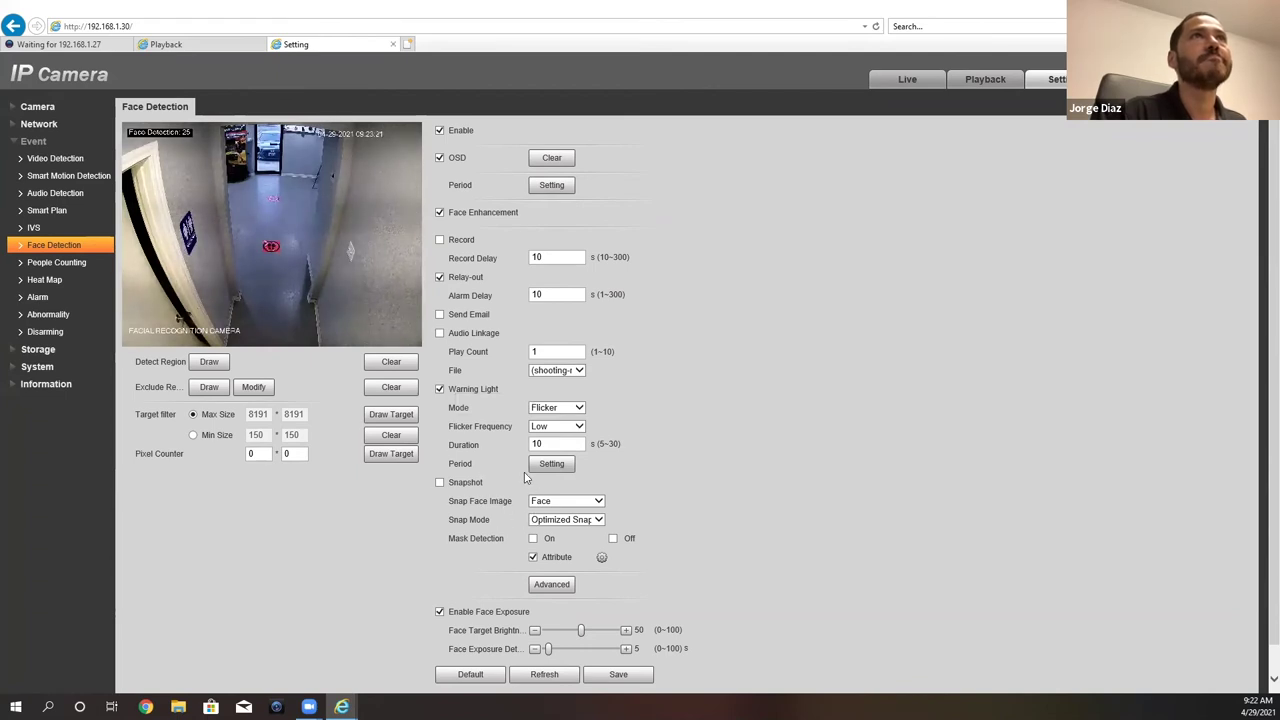
# Enable audio linkage for the camera's face detection with the file keep-the-change-ya-filthy-animal.mp3 and save the settings
pyautogui.click(577, 371)
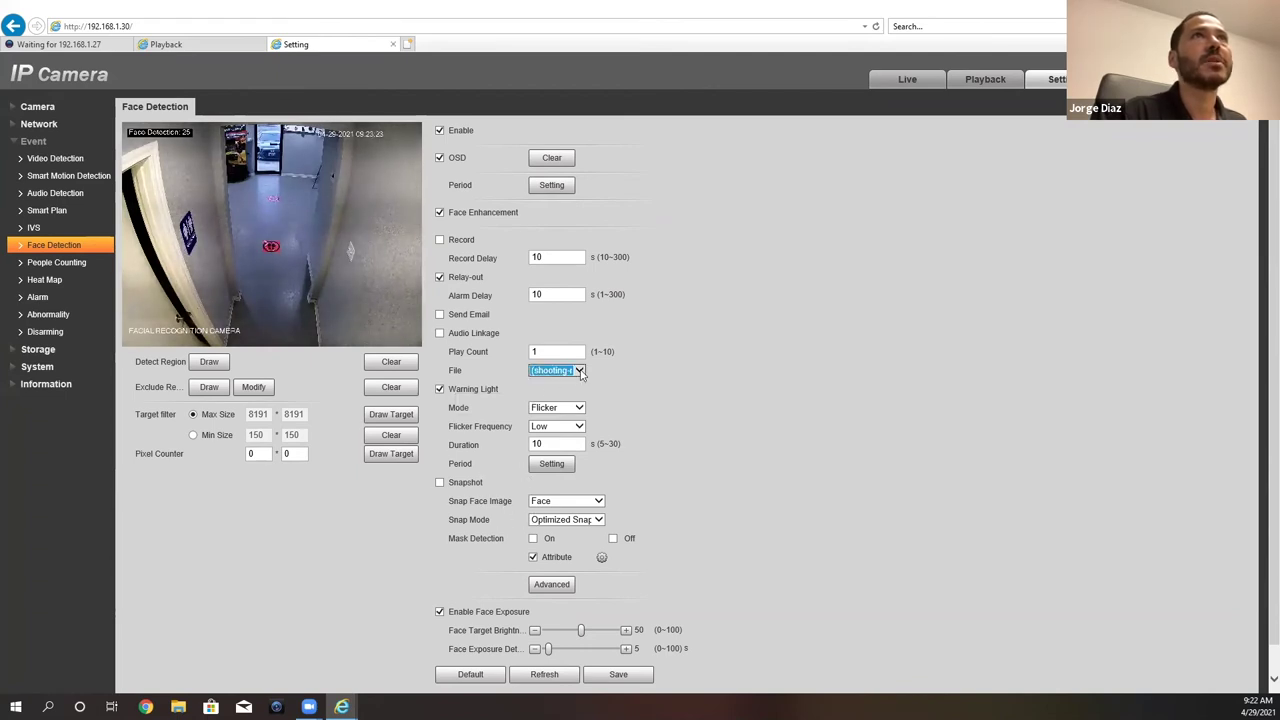
pyautogui.click(455, 336)
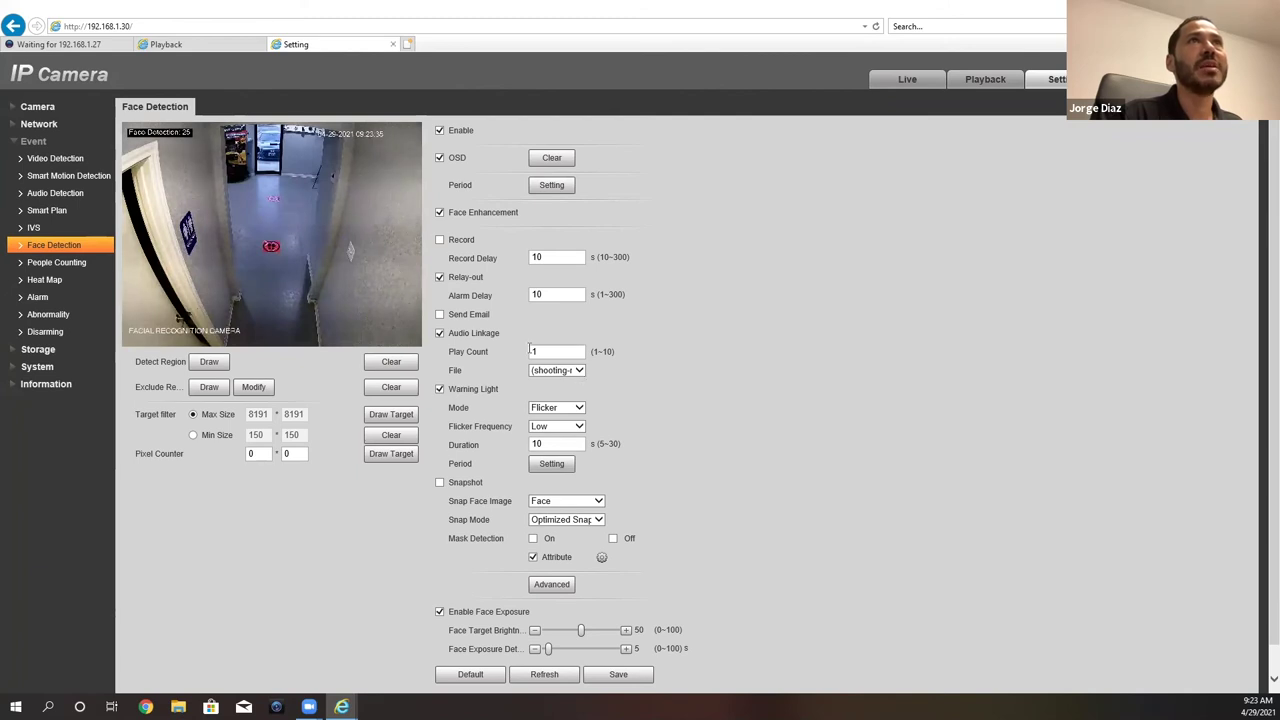
pyautogui.click(577, 371)
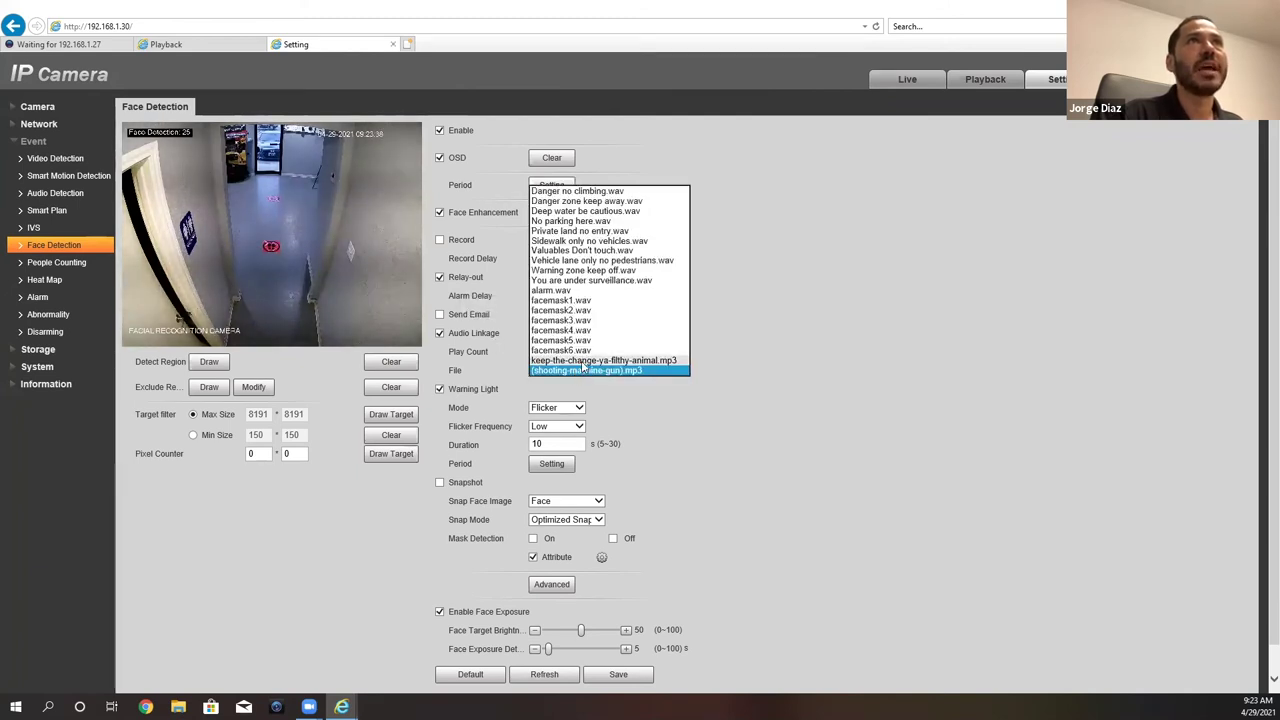
pyautogui.click(582, 360)
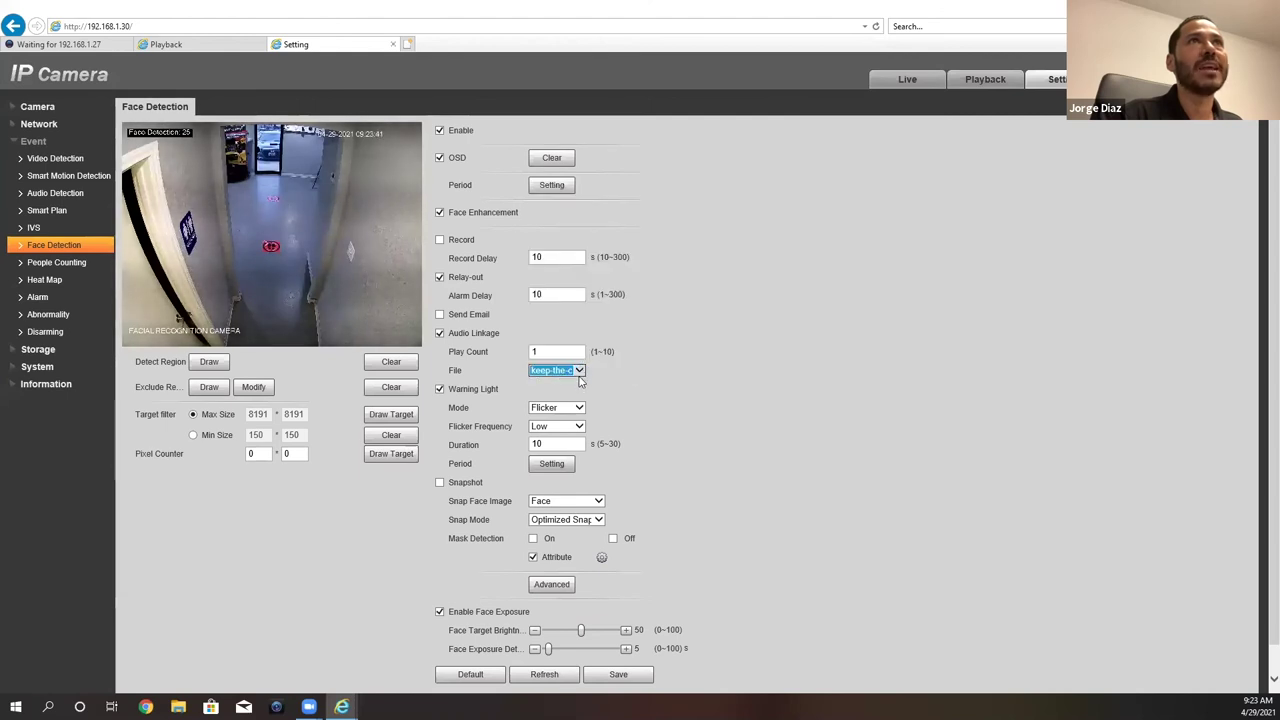
pyautogui.click(624, 678)
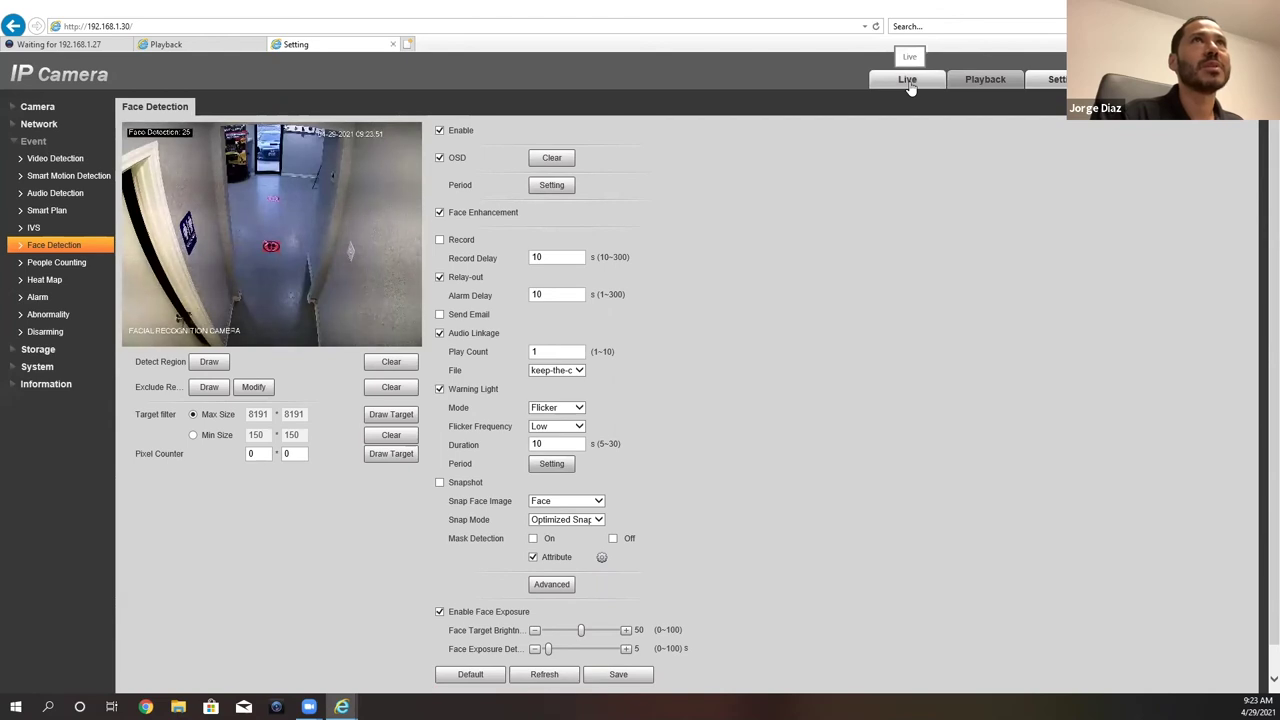
# Switch back to the NVR page, delete channel 5's tripwire rule in the IVS parameters and save the change
pyautogui.click(60, 44)
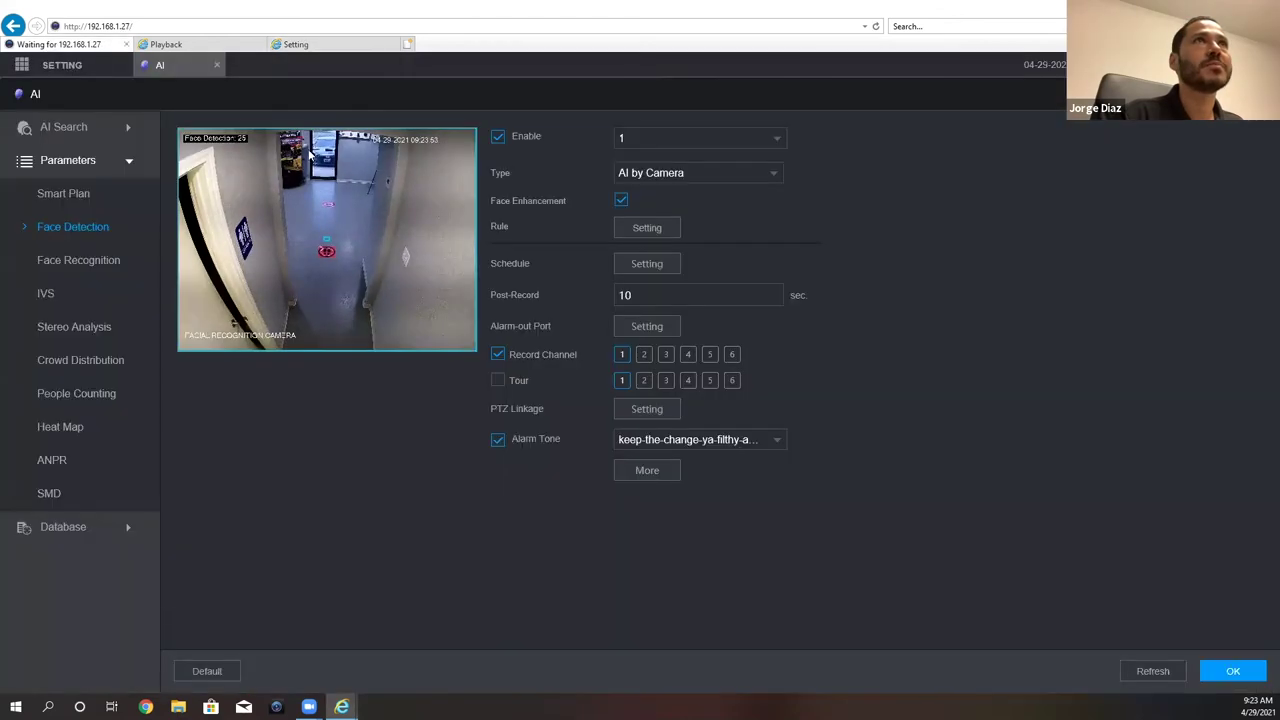
pyautogui.click(108, 71)
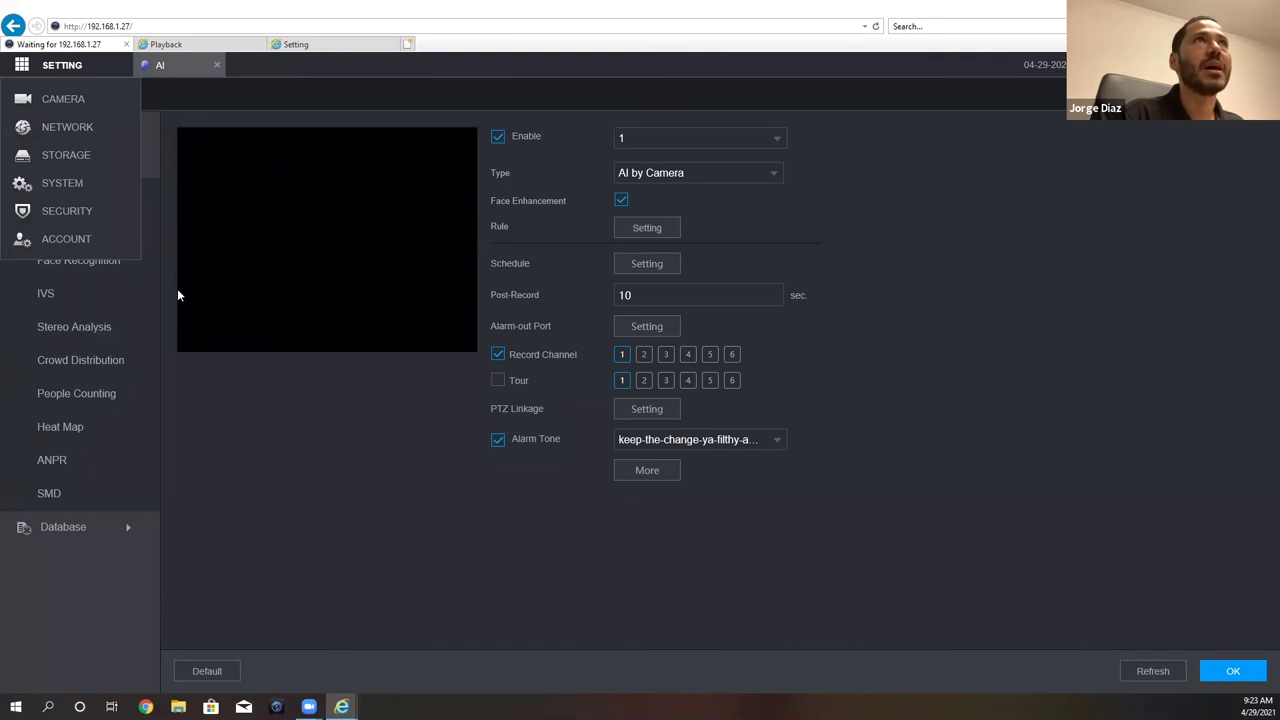
pyautogui.click(116, 291)
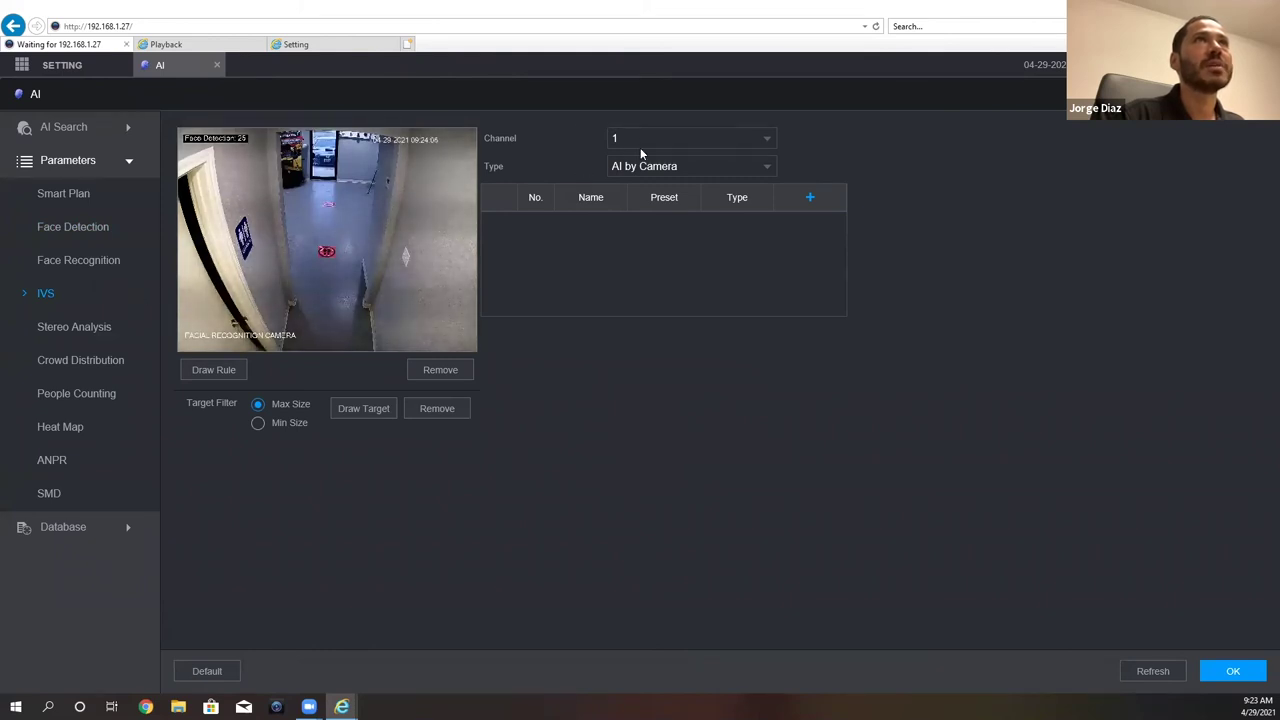
pyautogui.click(642, 140)
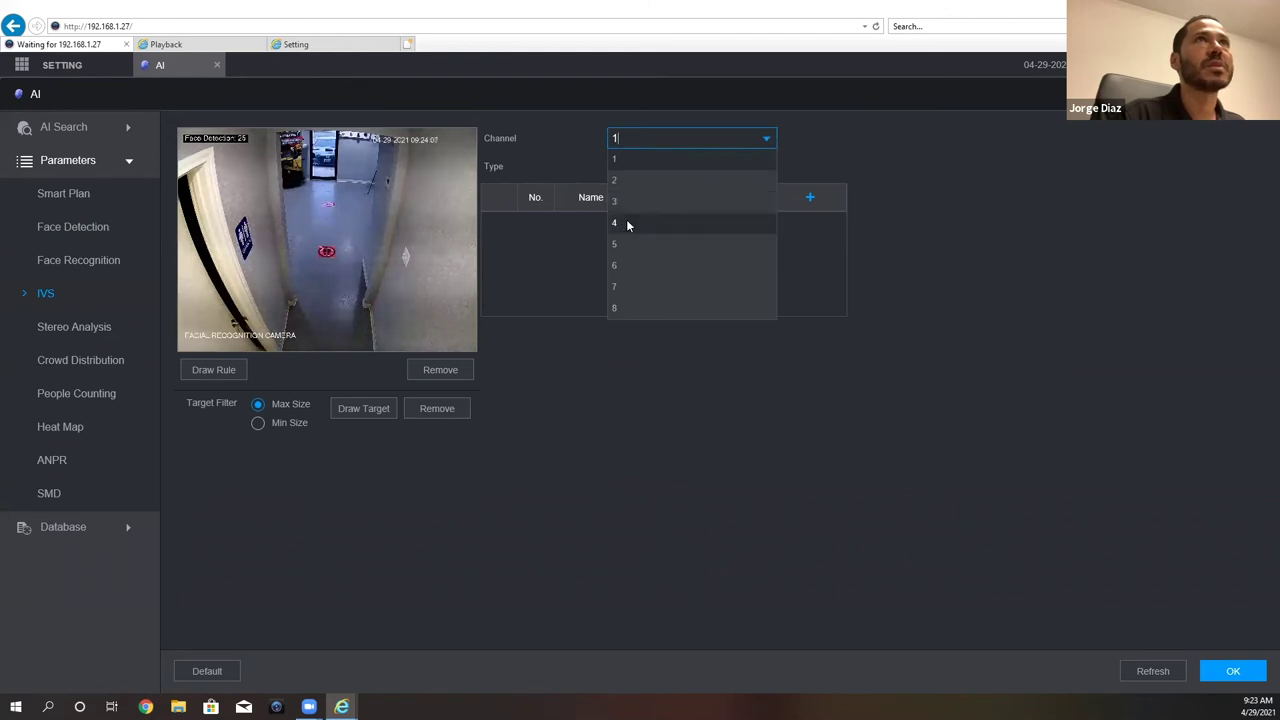
pyautogui.click(627, 224)
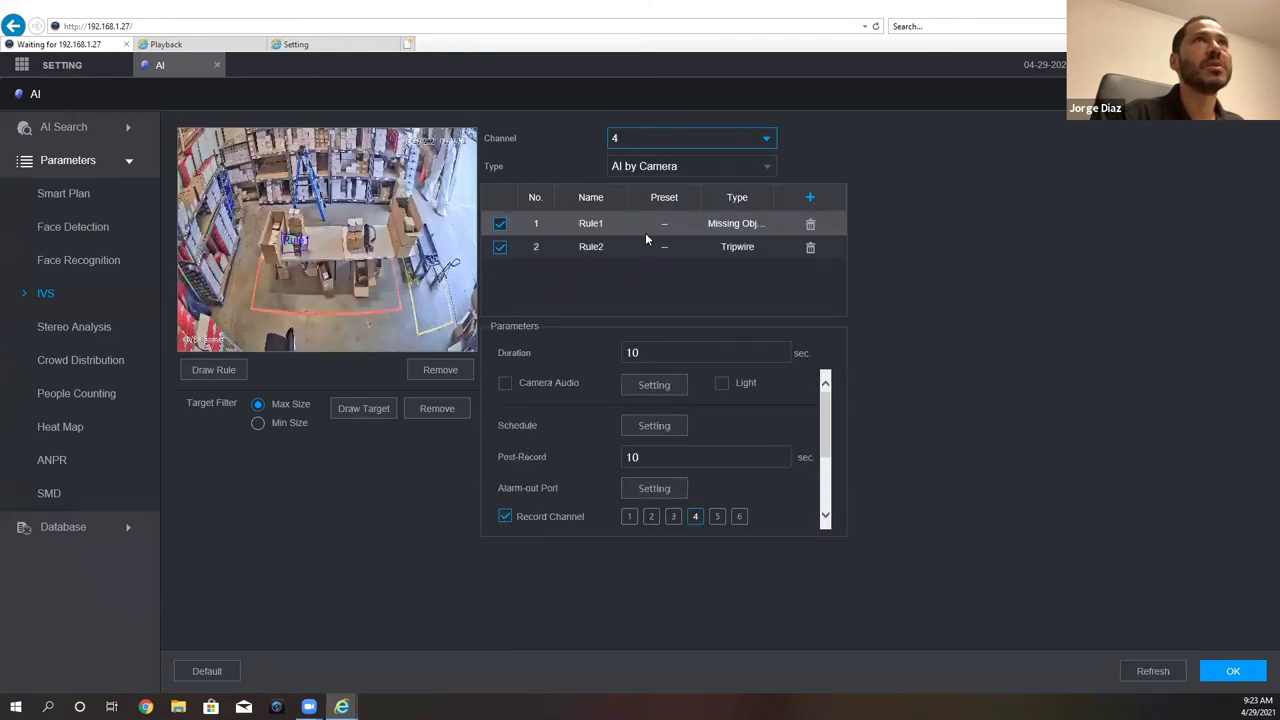
pyautogui.click(686, 136)
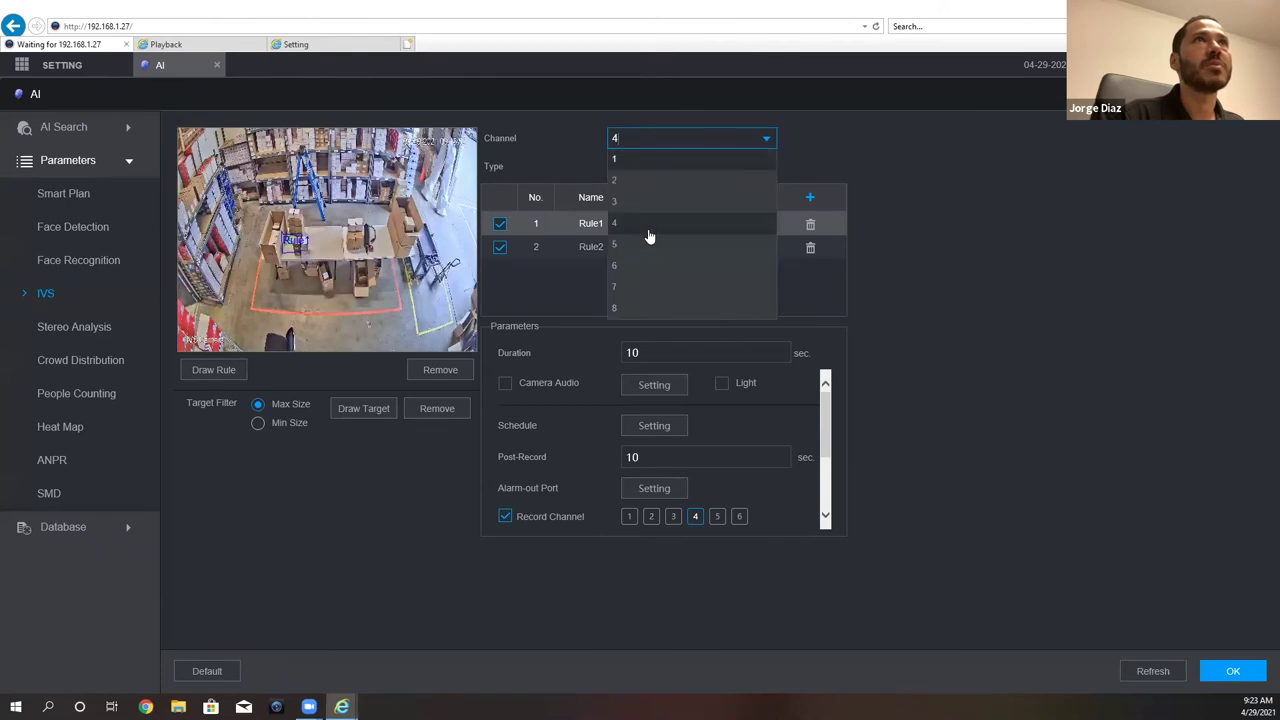
pyautogui.click(643, 258)
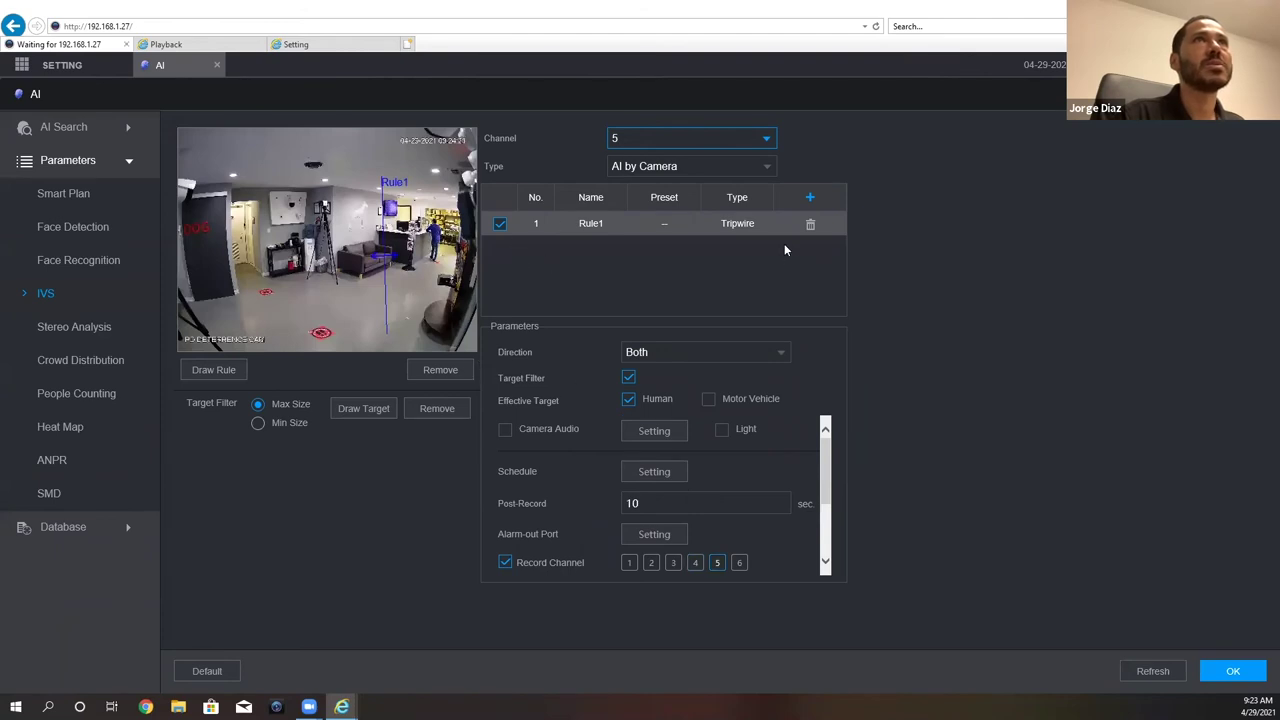
pyautogui.click(810, 227)
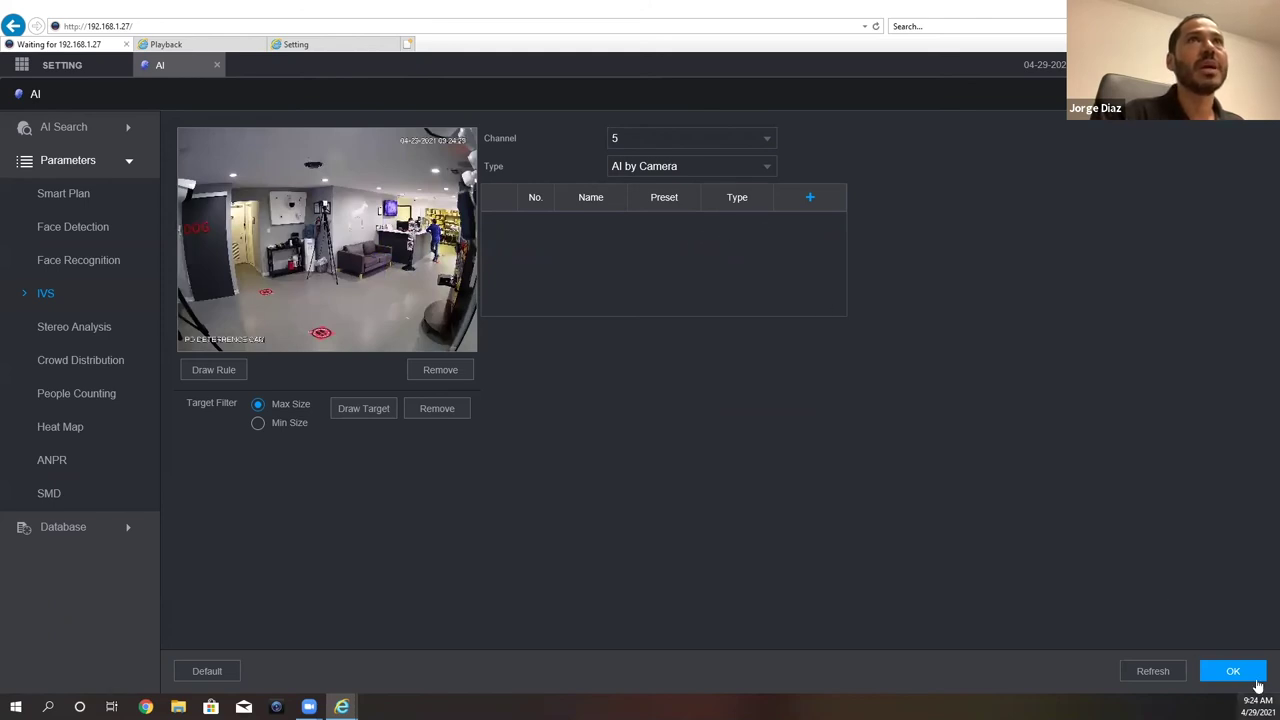
pyautogui.click(1230, 668)
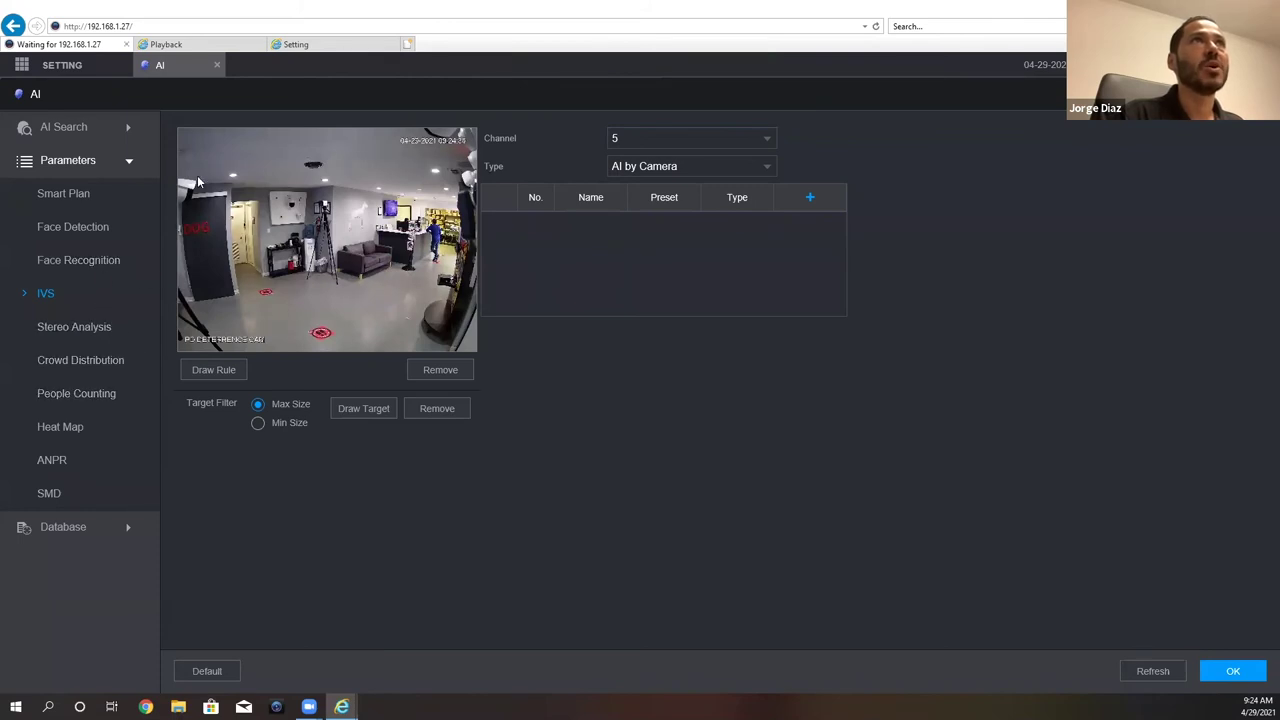
# Close the NVR's AI page, open the live view and display camera D1 in the first pane to watch face detection
pyautogui.click(295, 44)
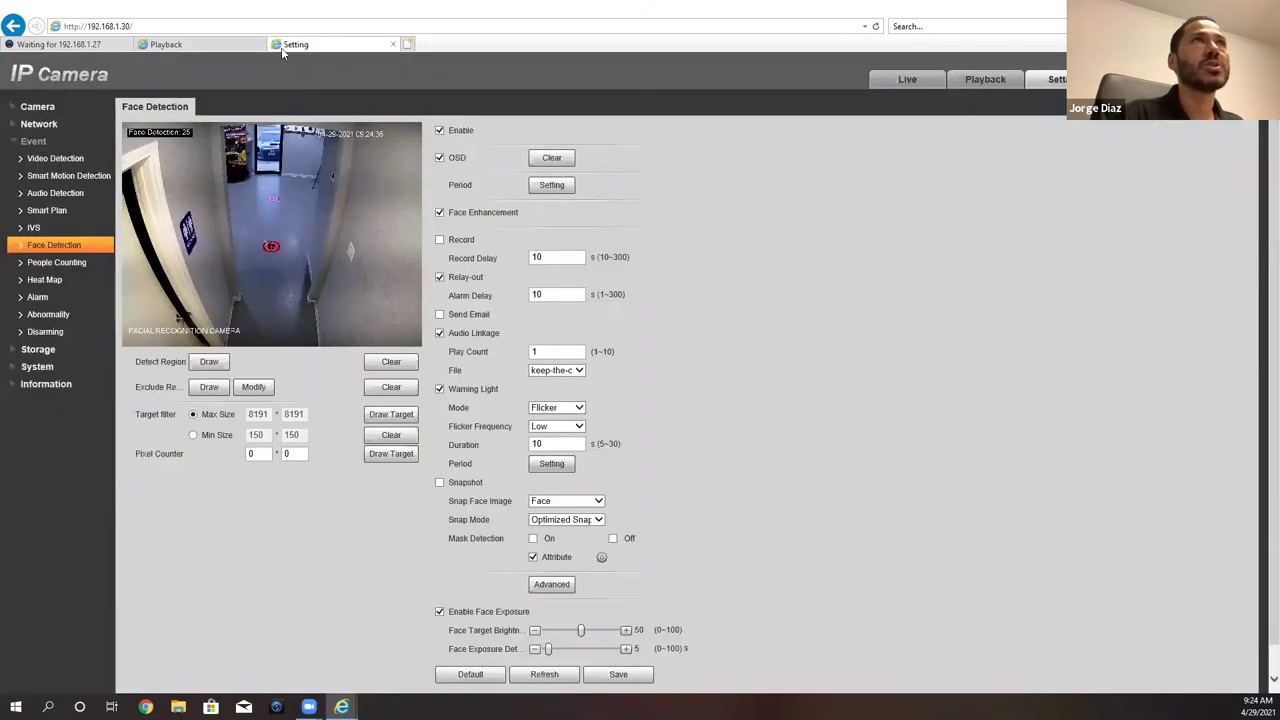
pyautogui.click(64, 45)
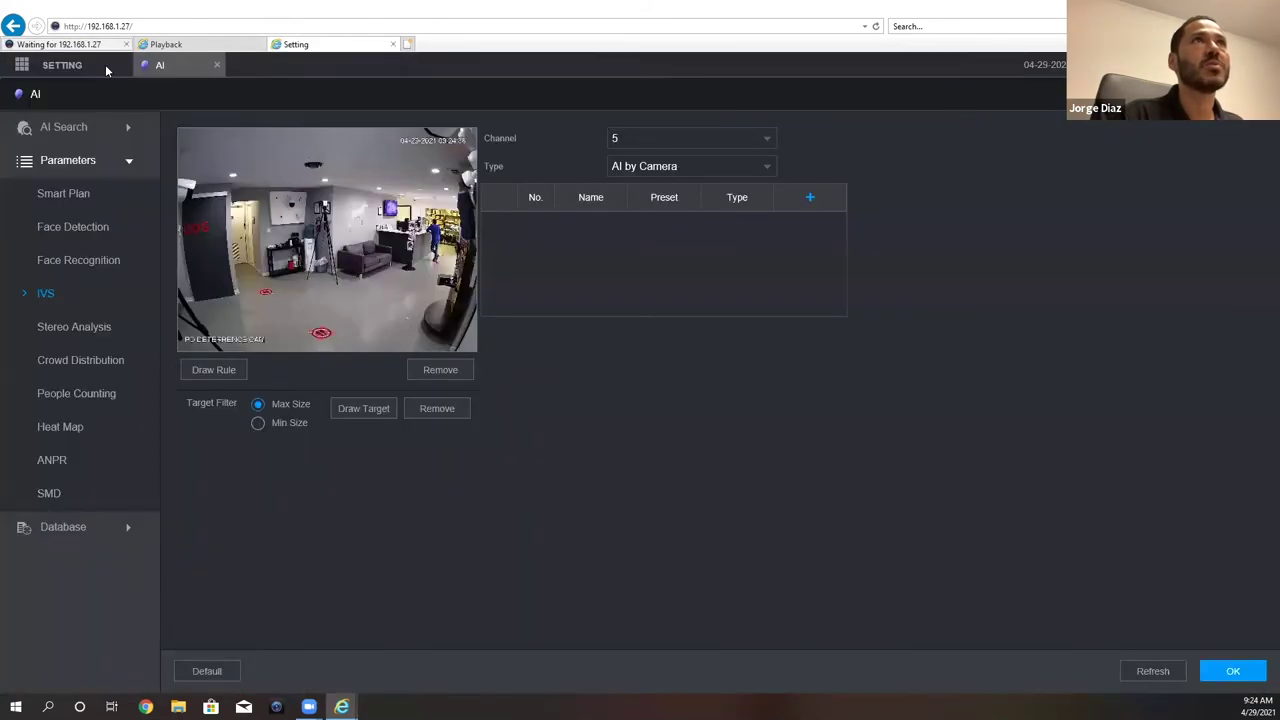
pyautogui.click(216, 66)
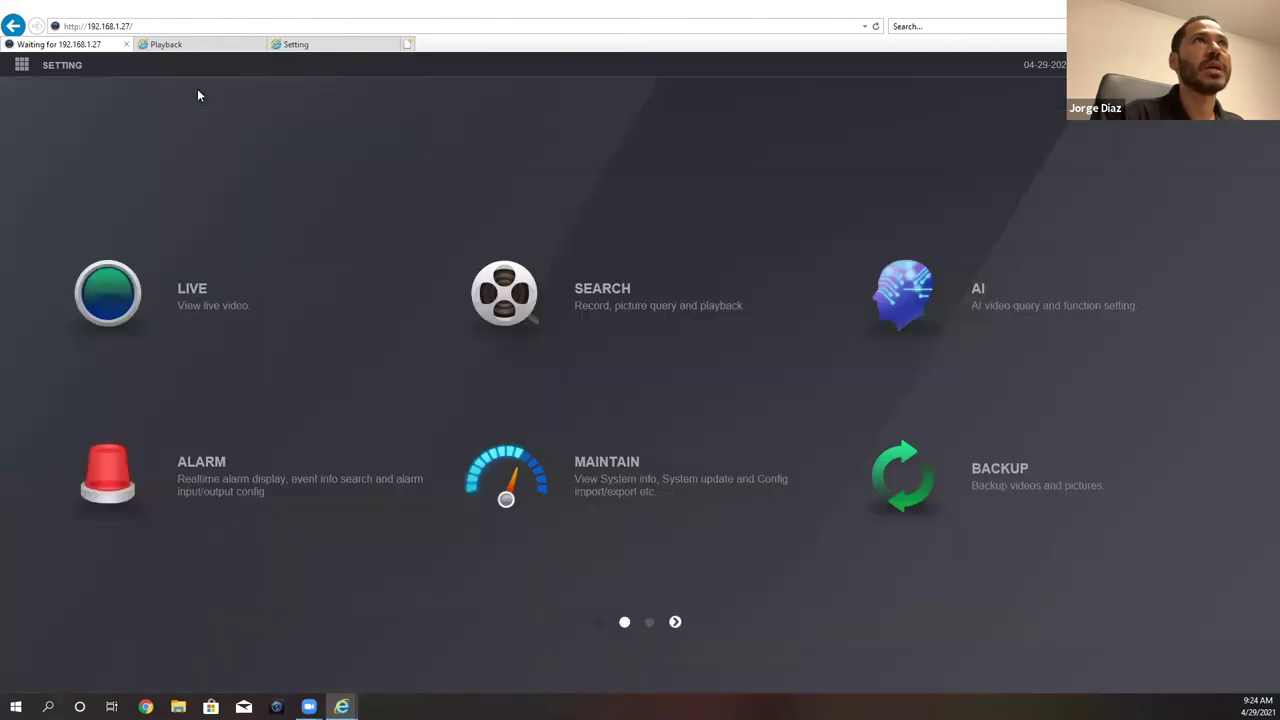
pyautogui.click(200, 278)
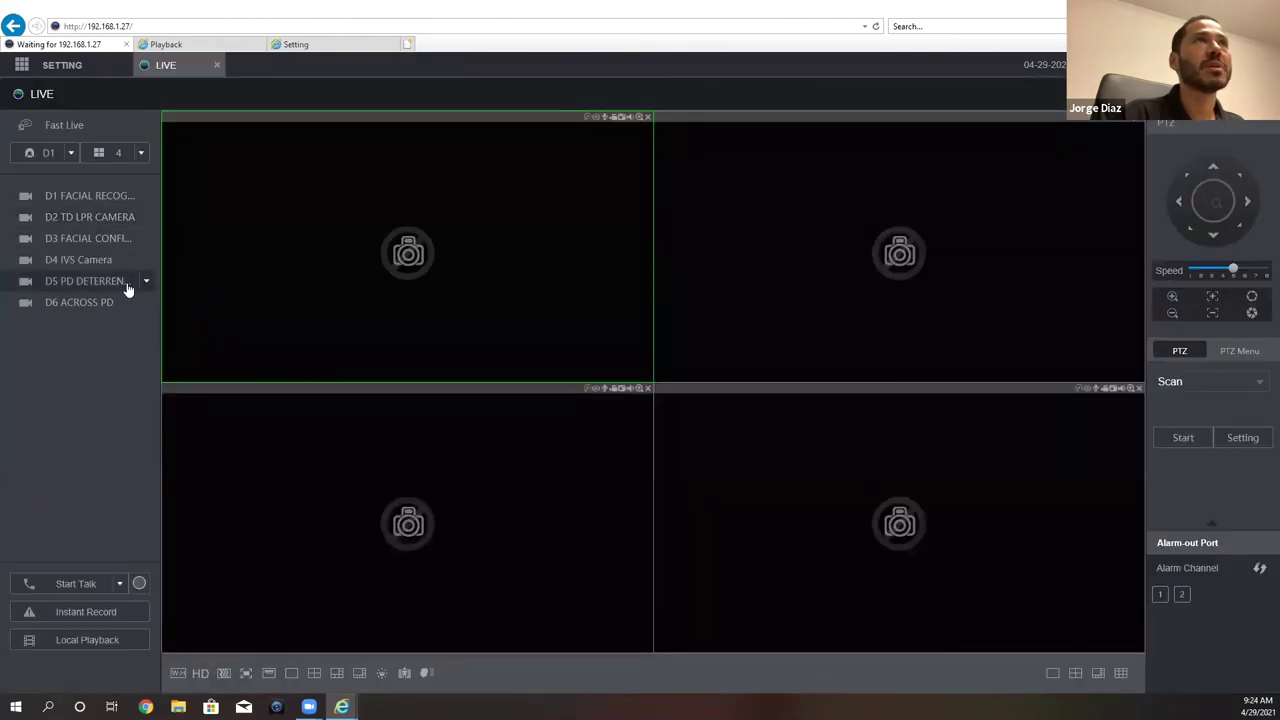
pyautogui.doubleClick(126, 197)
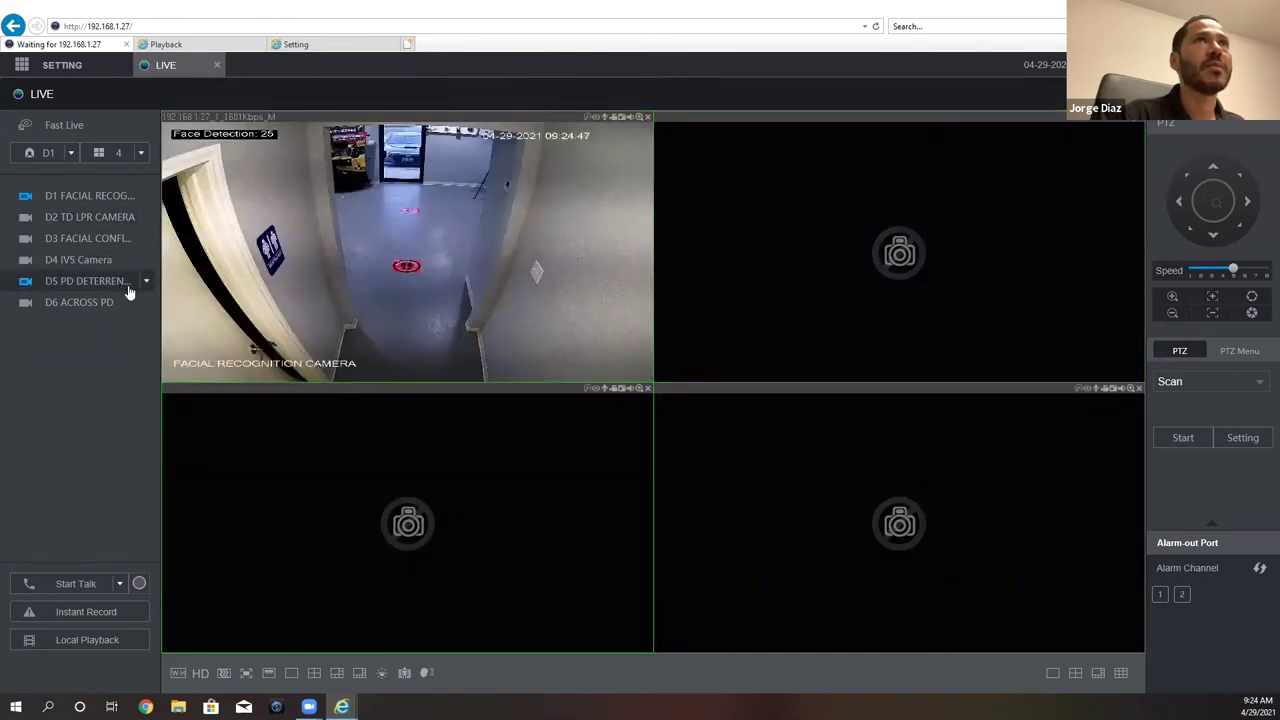
# Display camera D5 in the live view to watch it, close the live view and open the NVR's AI page
pyautogui.doubleClick(119, 284)
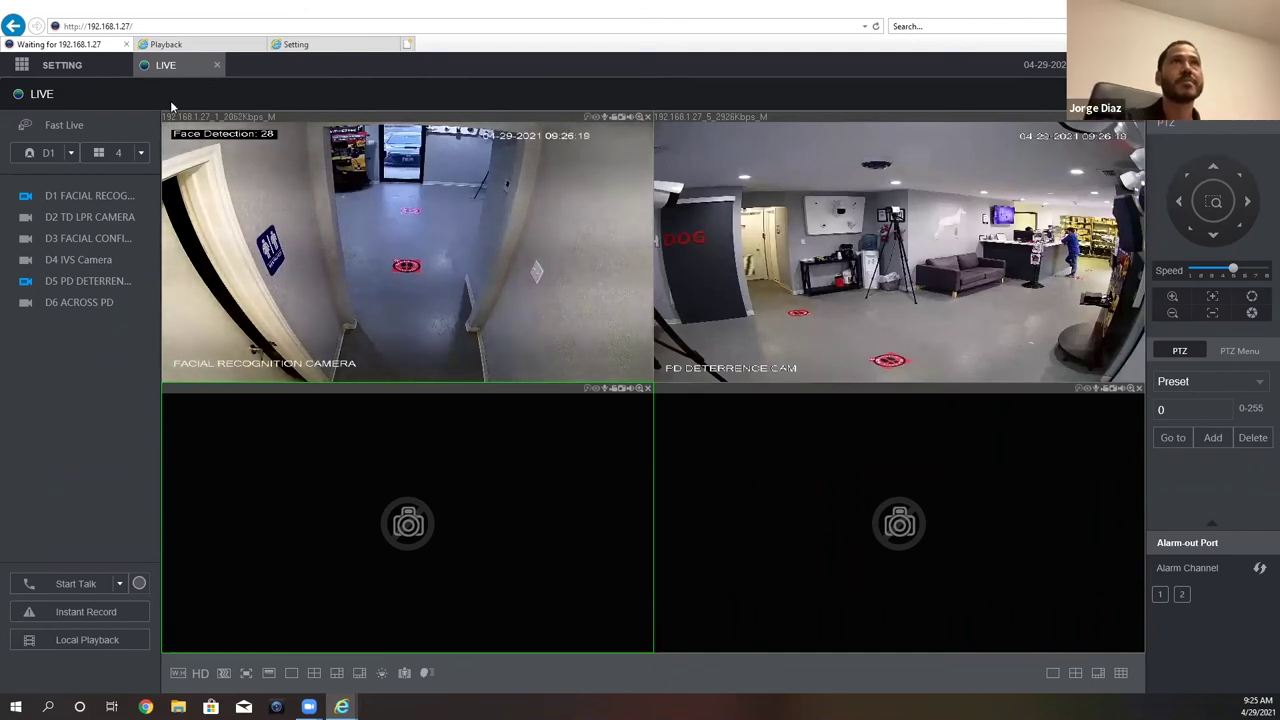
pyautogui.click(217, 67)
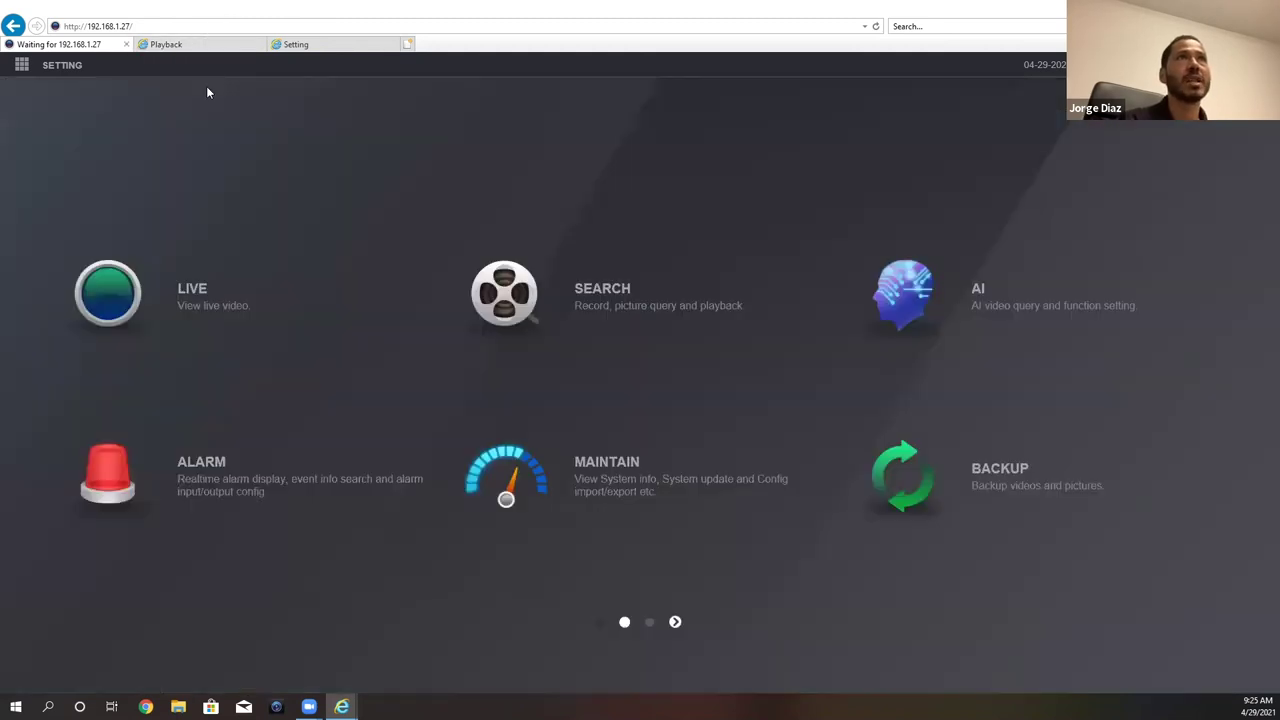
pyautogui.click(893, 301)
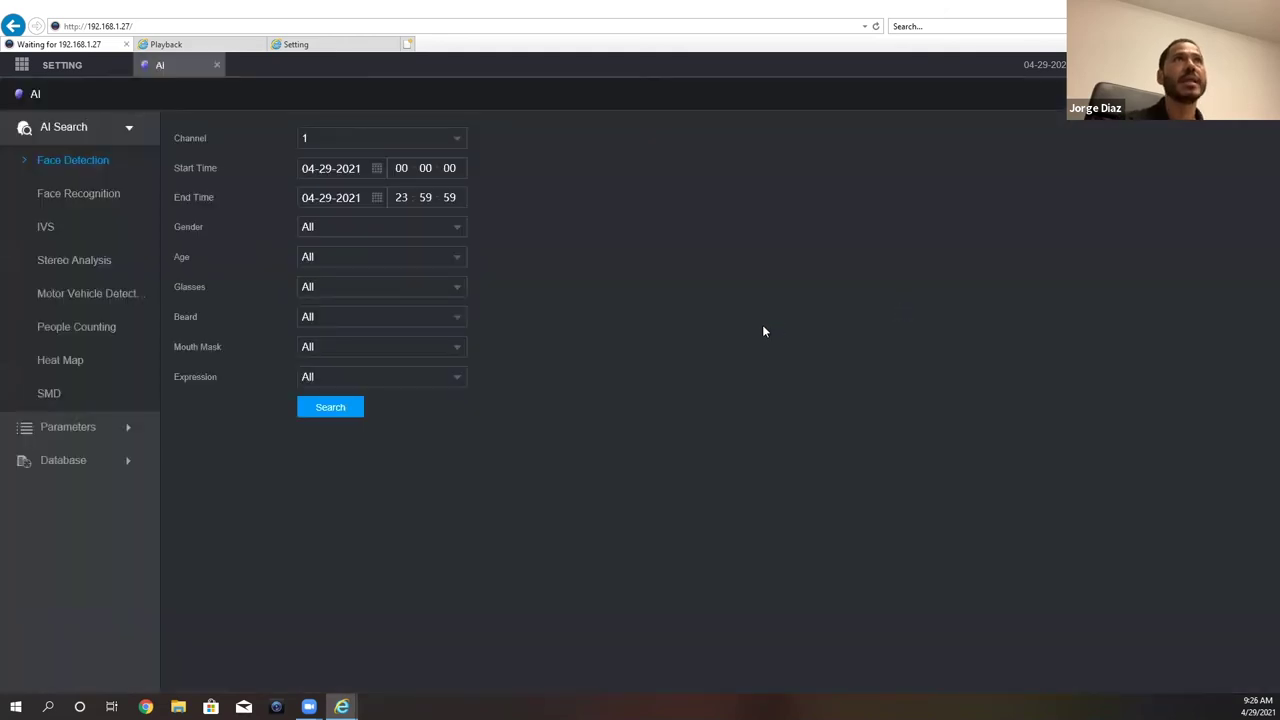
pyautogui.click(64, 226)
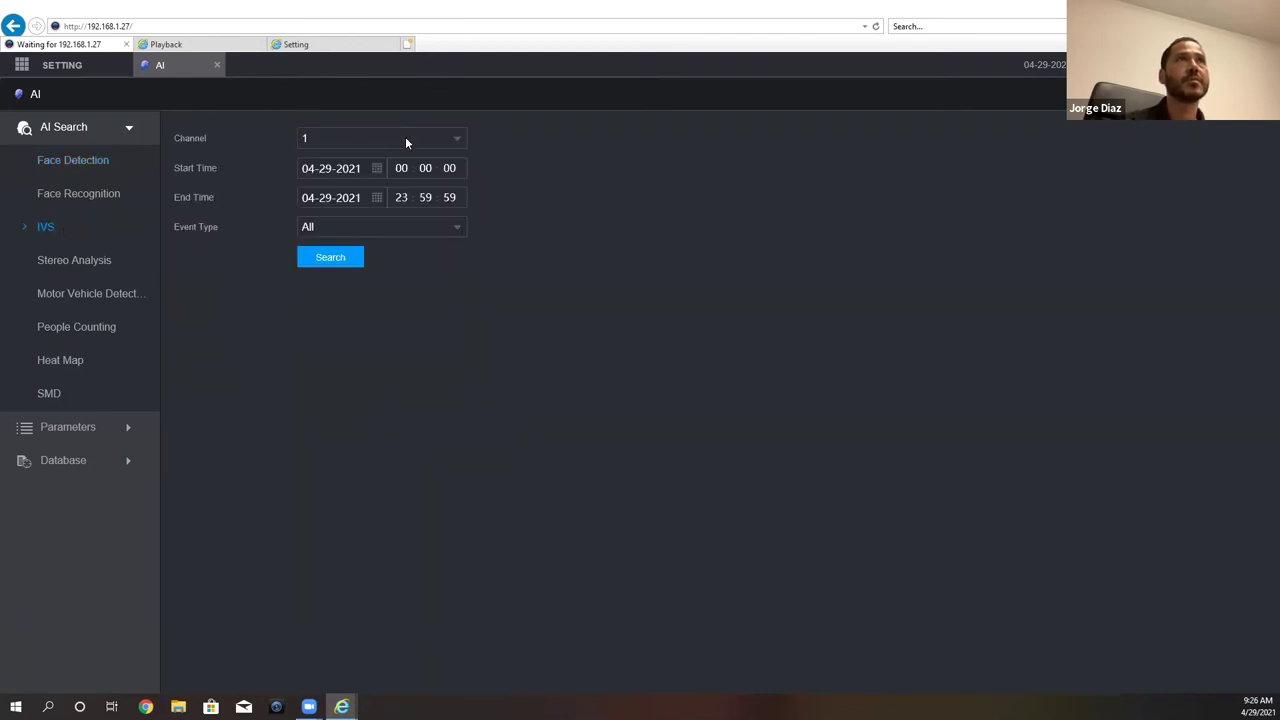
pyautogui.click(452, 139)
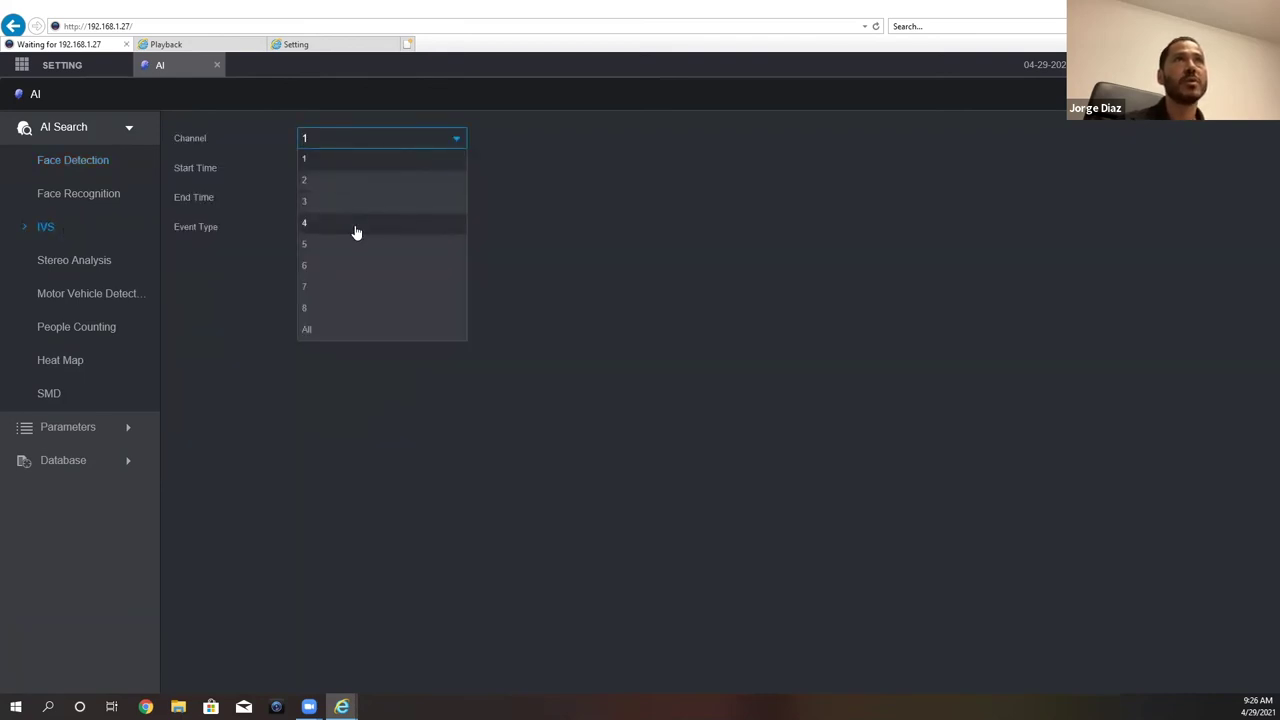
pyautogui.click(351, 246)
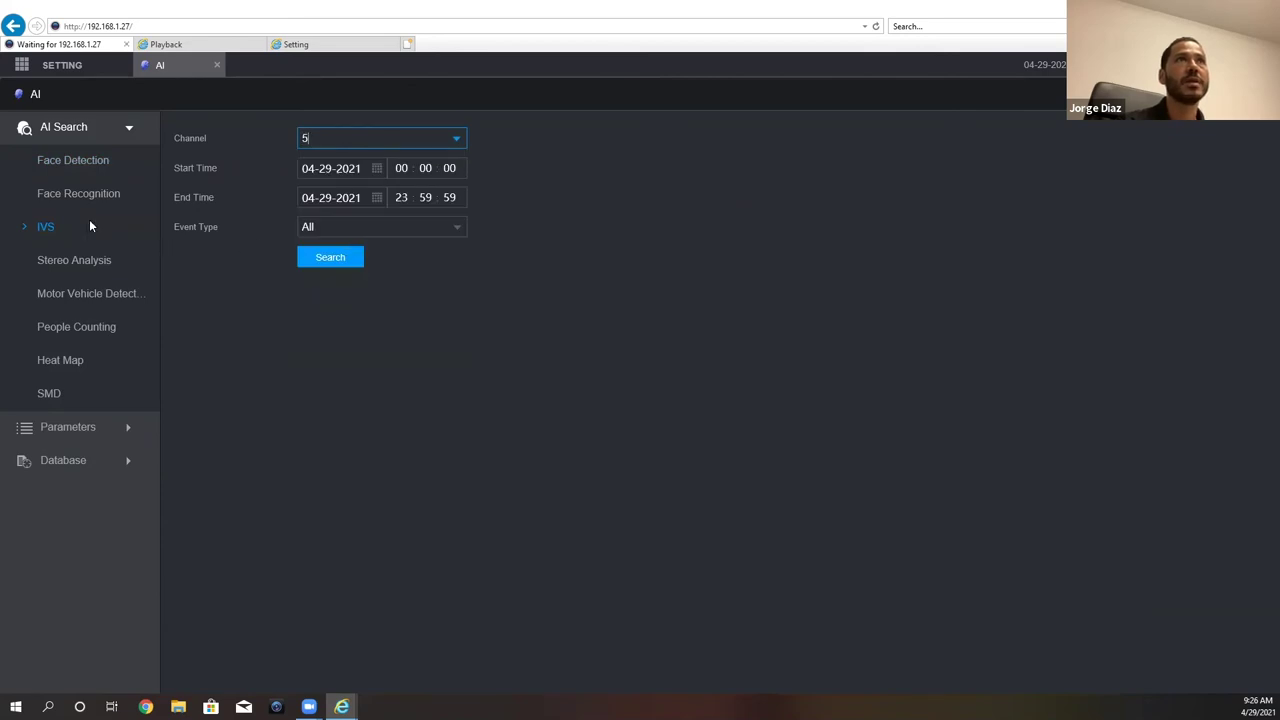
pyautogui.click(128, 128)
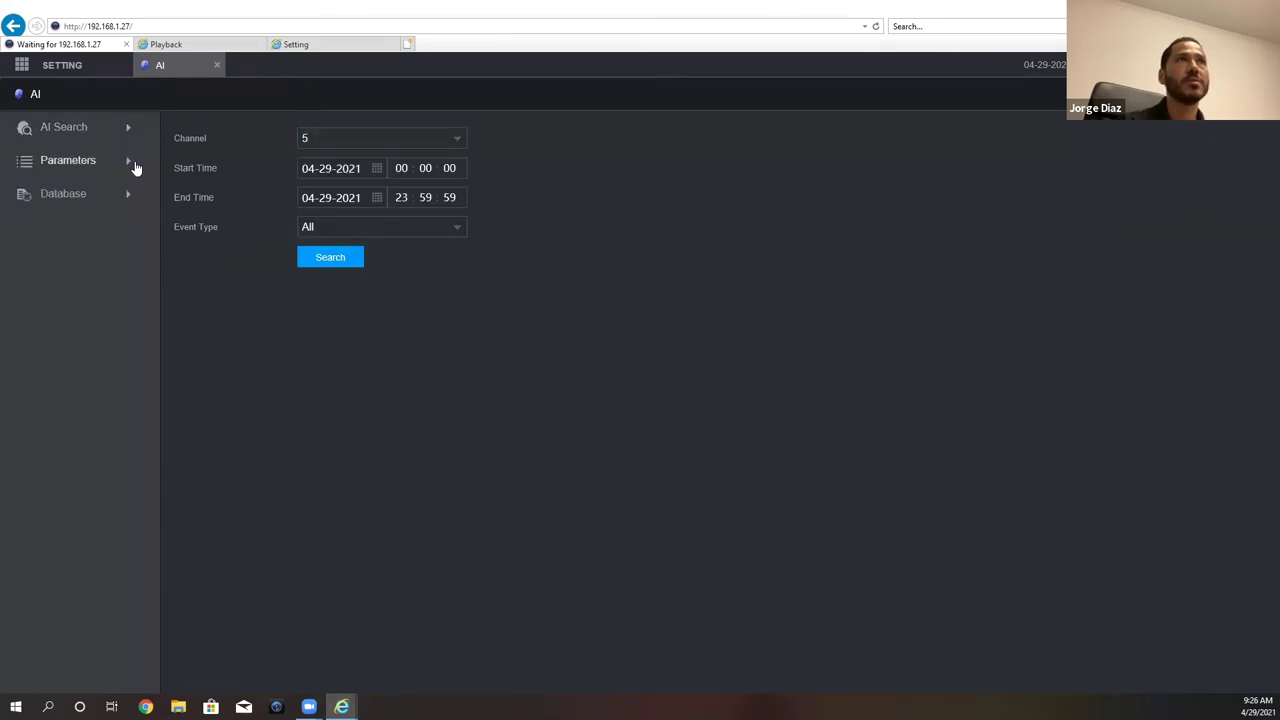
# Open the NVR's IVS parameters for channel 5
pyautogui.click(134, 164)
pyautogui.click(90, 292)
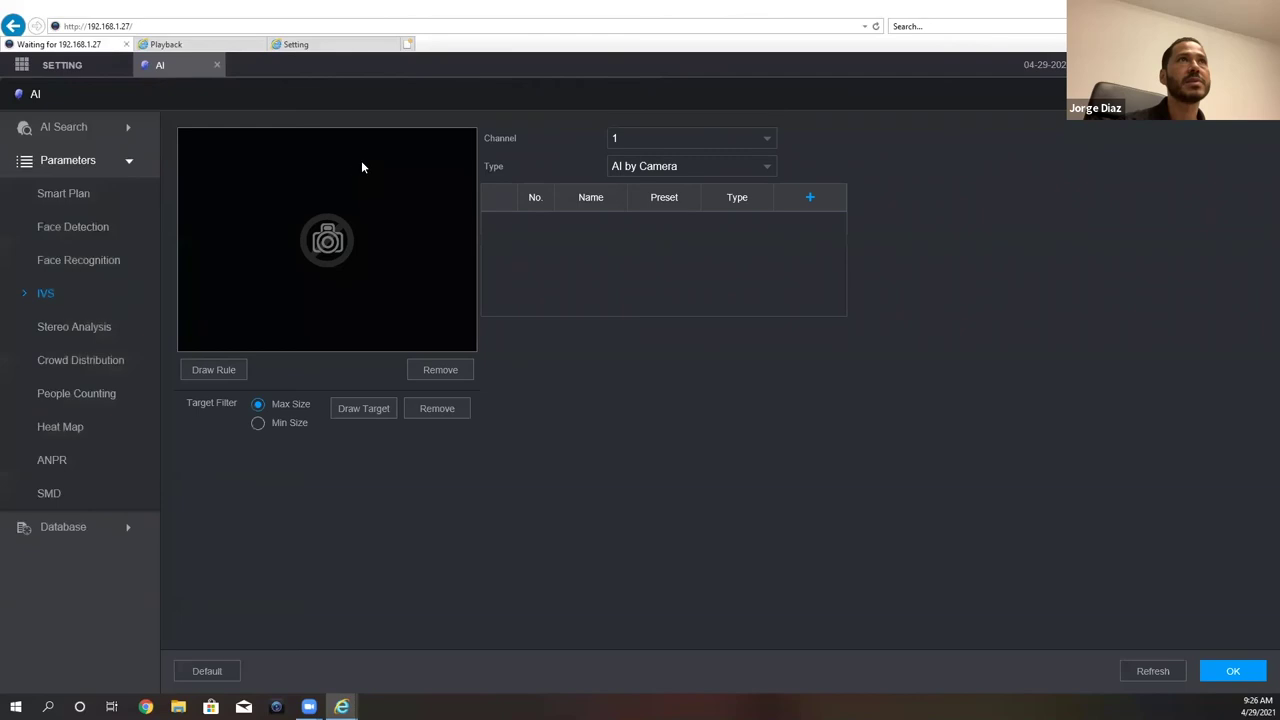
pyautogui.click(765, 137)
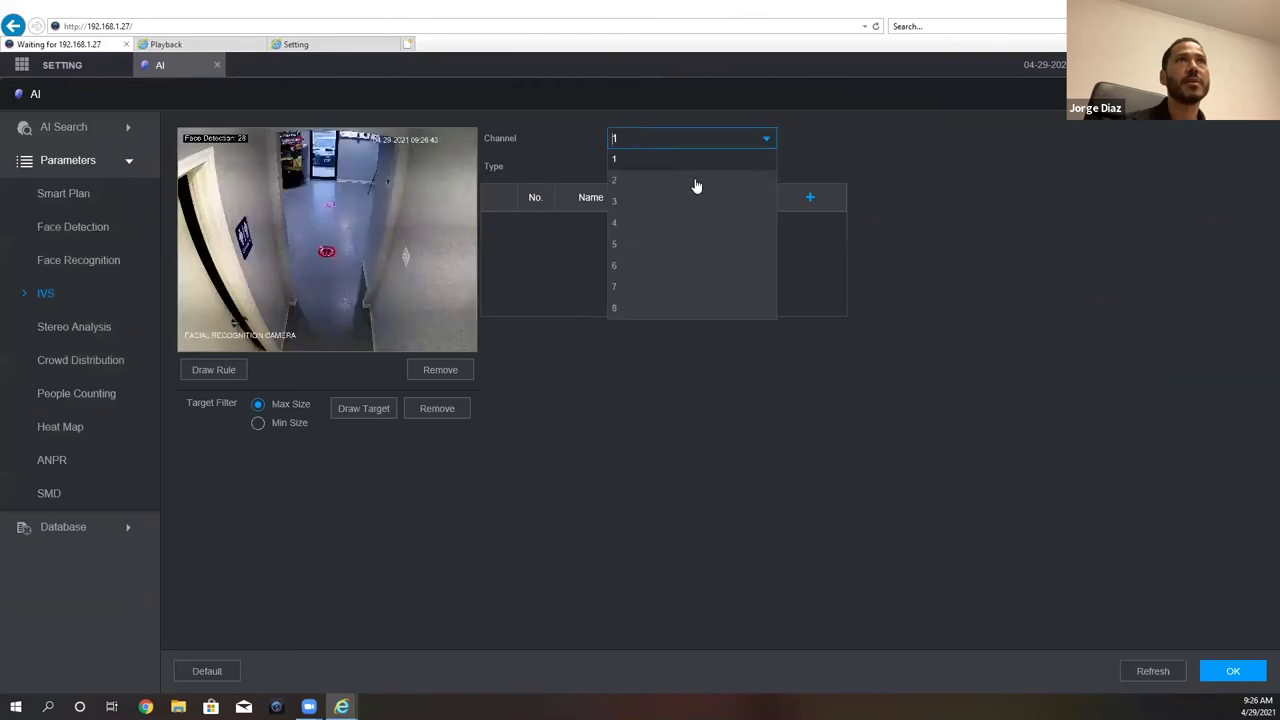
pyautogui.click(665, 245)
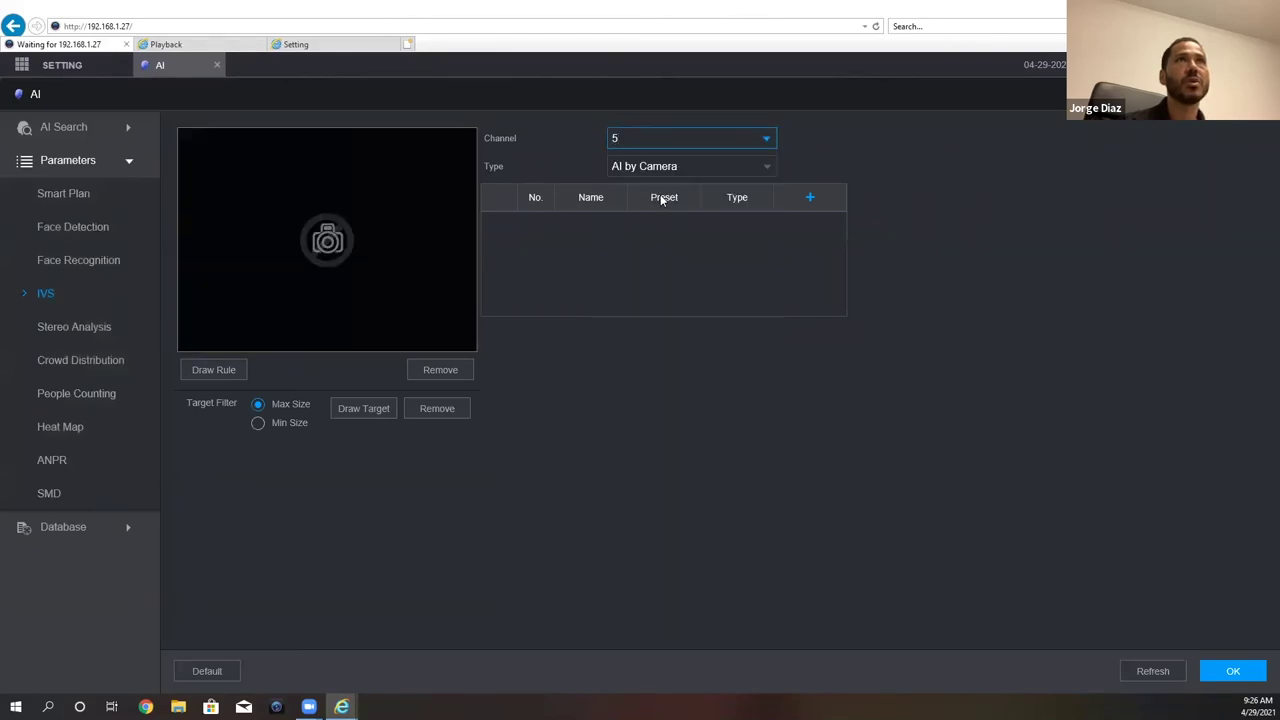
# Add a tripwire rule on channel 5 and draw its line vertically through the room, just past the sofa
pyautogui.click(810, 198)
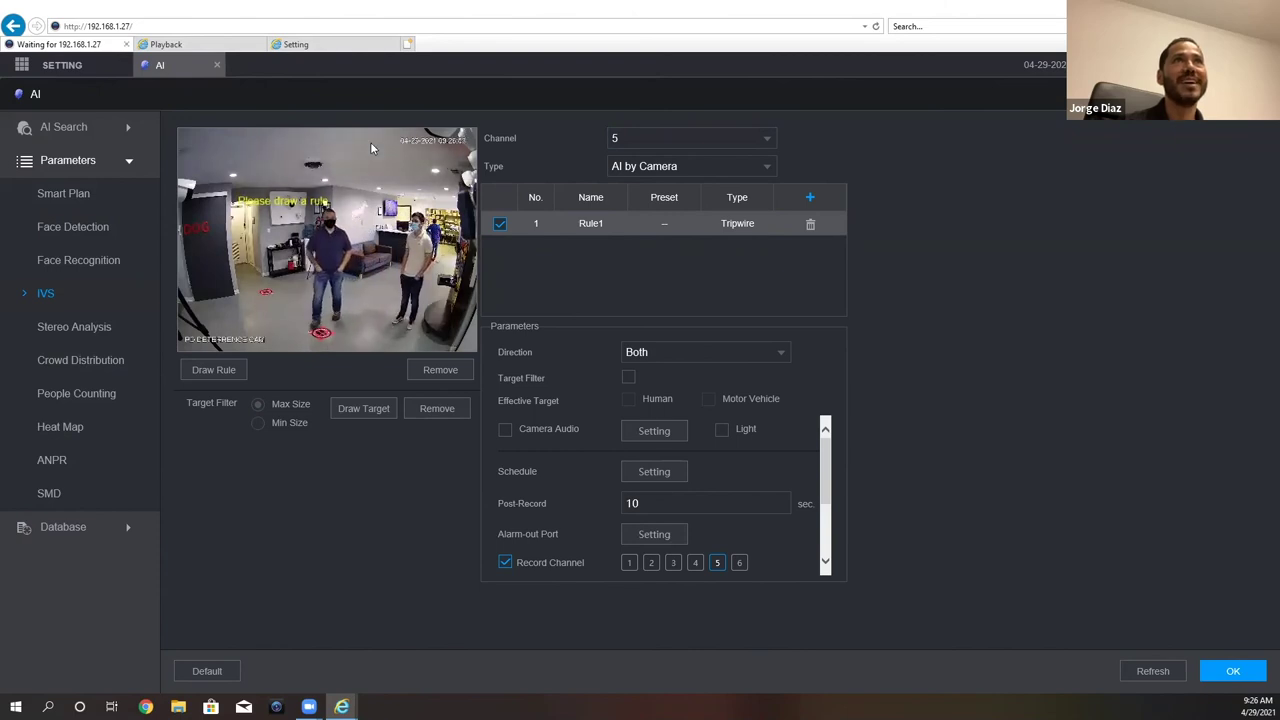
pyautogui.moveTo(392, 145); pyautogui.dragTo(385, 213)
pyautogui.moveTo(375, 330)
pyautogui.mouseDown()
pyautogui.moveTo(392, 343)
pyautogui.moveTo(385, 334)
pyautogui.mouseUp()
pyautogui.click(385, 333)
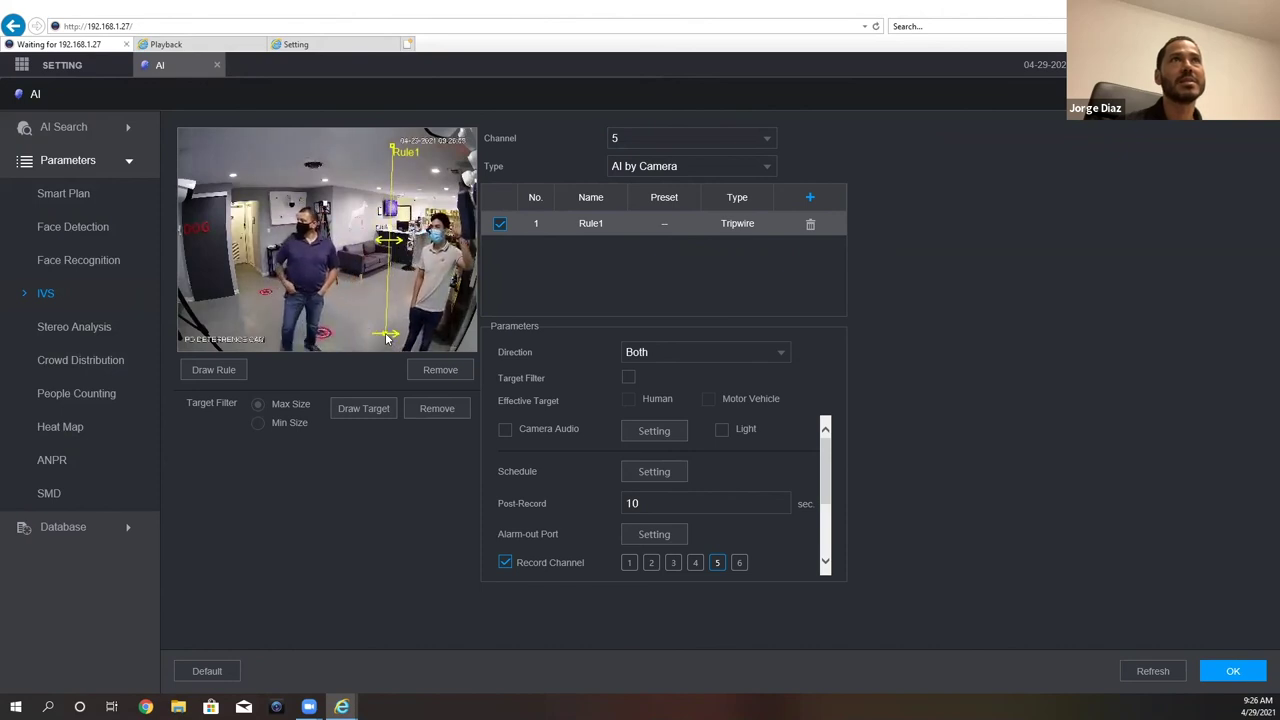
pyautogui.rightClick(400, 343)
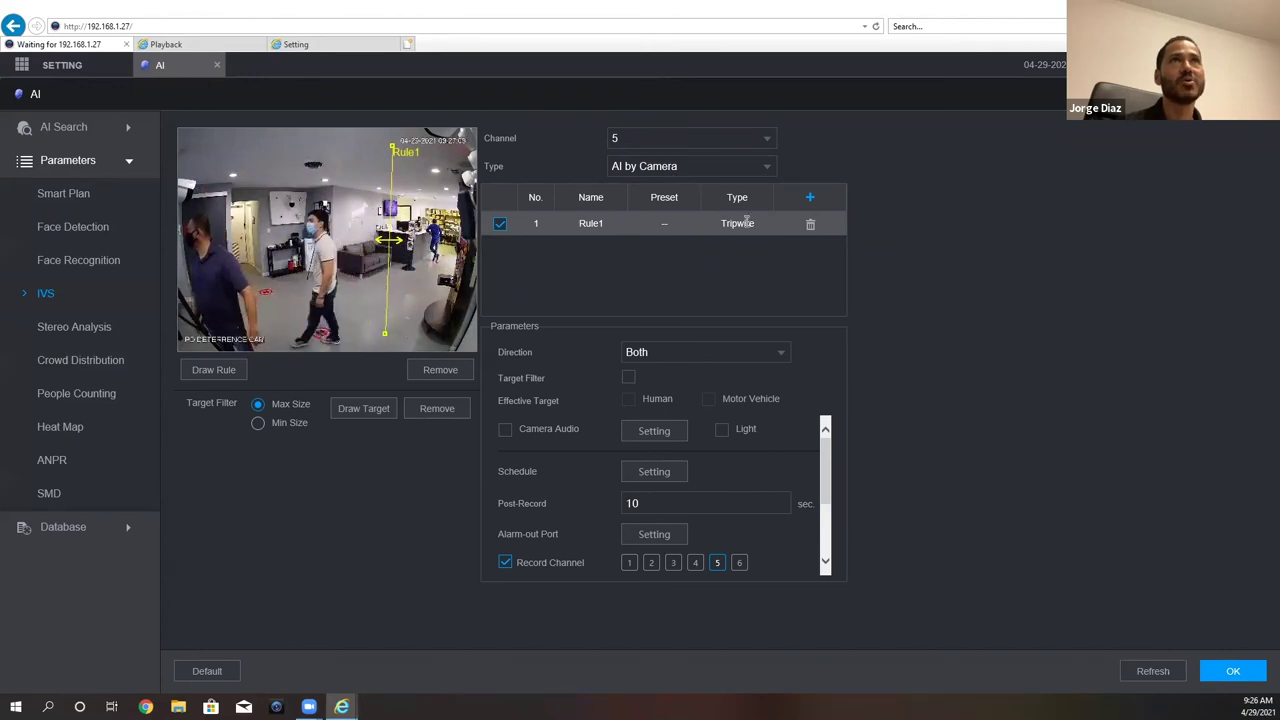
# Enable camera audio for the channel 5 tripwire with the (shooting-machine-gun).mp3 alarm tone played 1 time
pyautogui.click(555, 428)
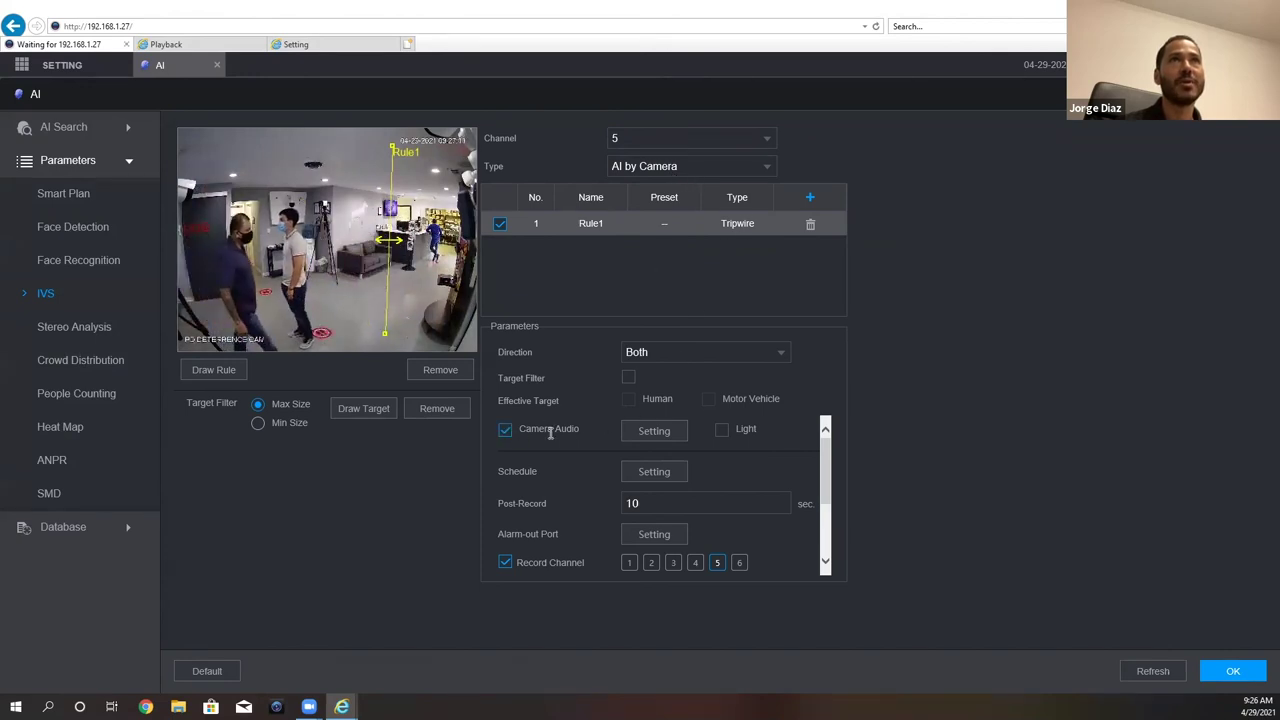
pyautogui.click(651, 437)
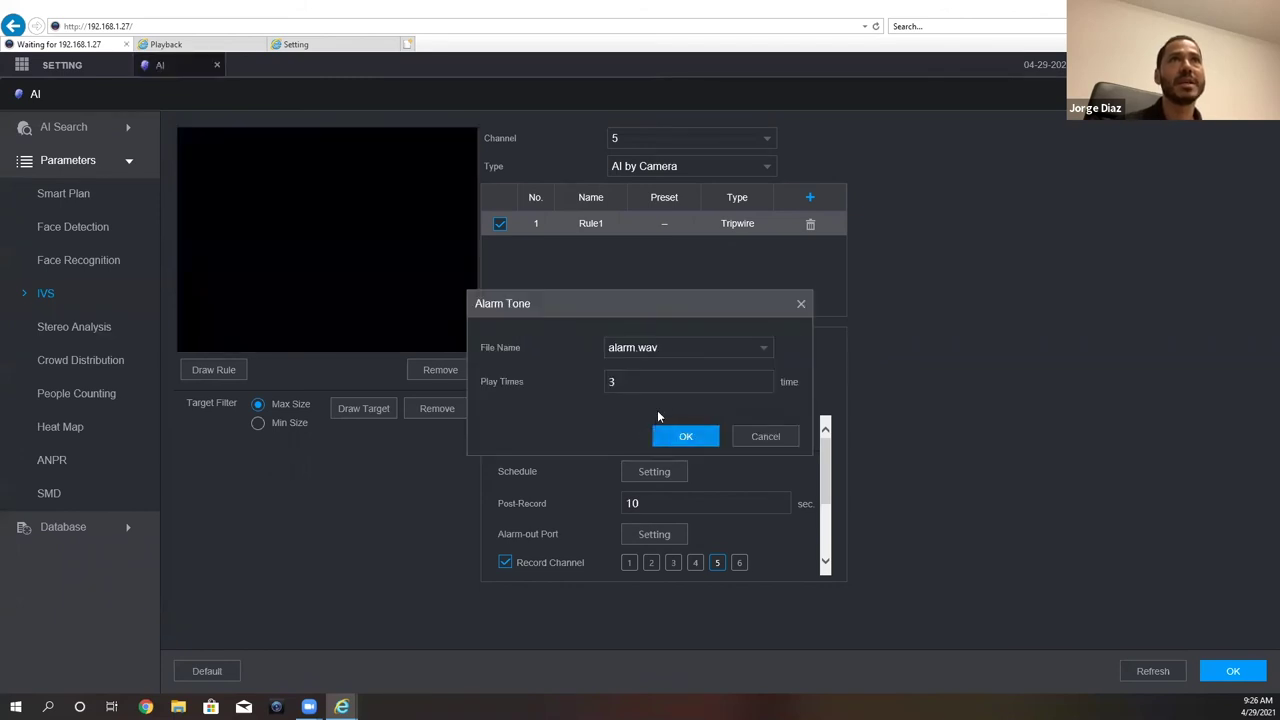
pyautogui.click(688, 347)
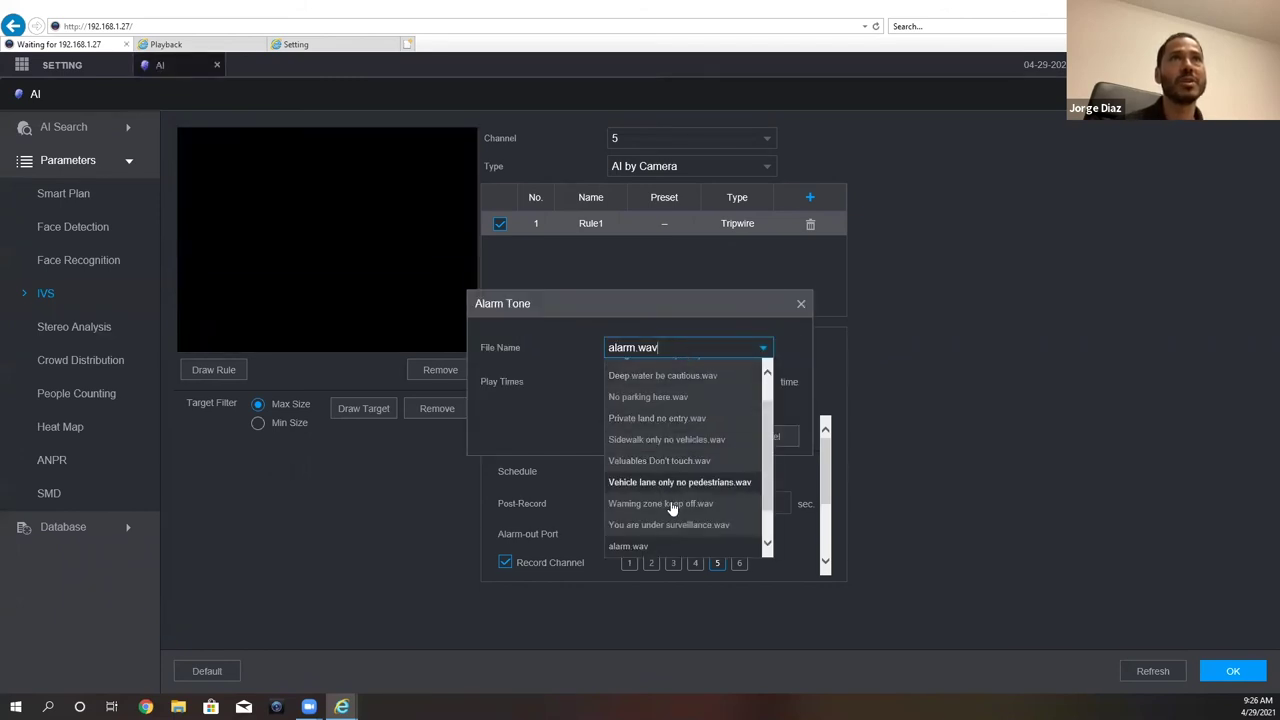
pyautogui.scroll(-3, 665, 527)
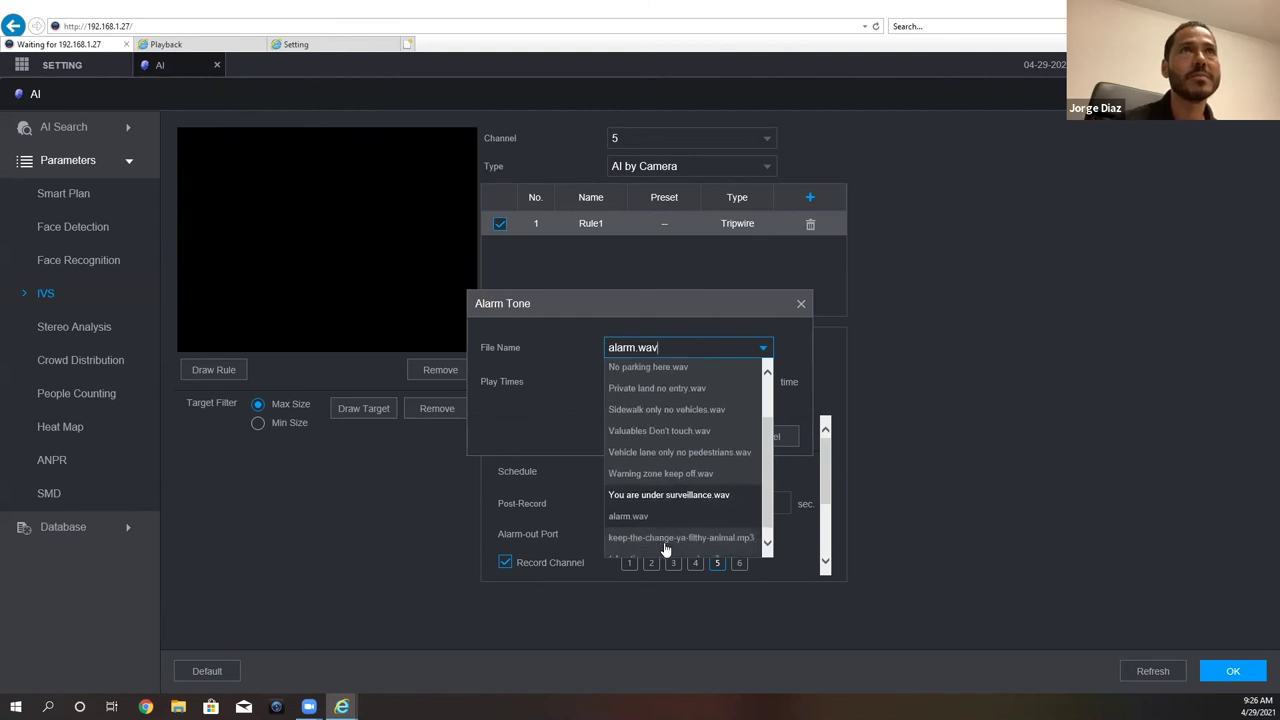
pyautogui.click(668, 546)
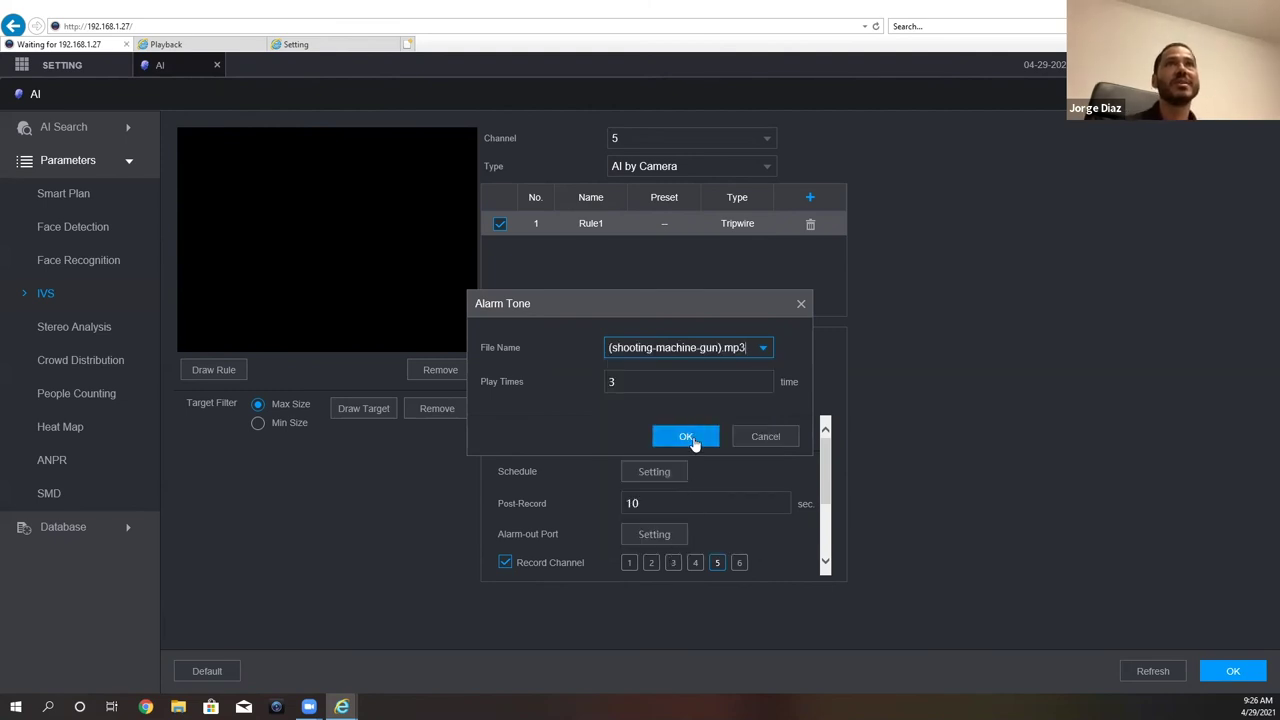
pyautogui.click(691, 375)
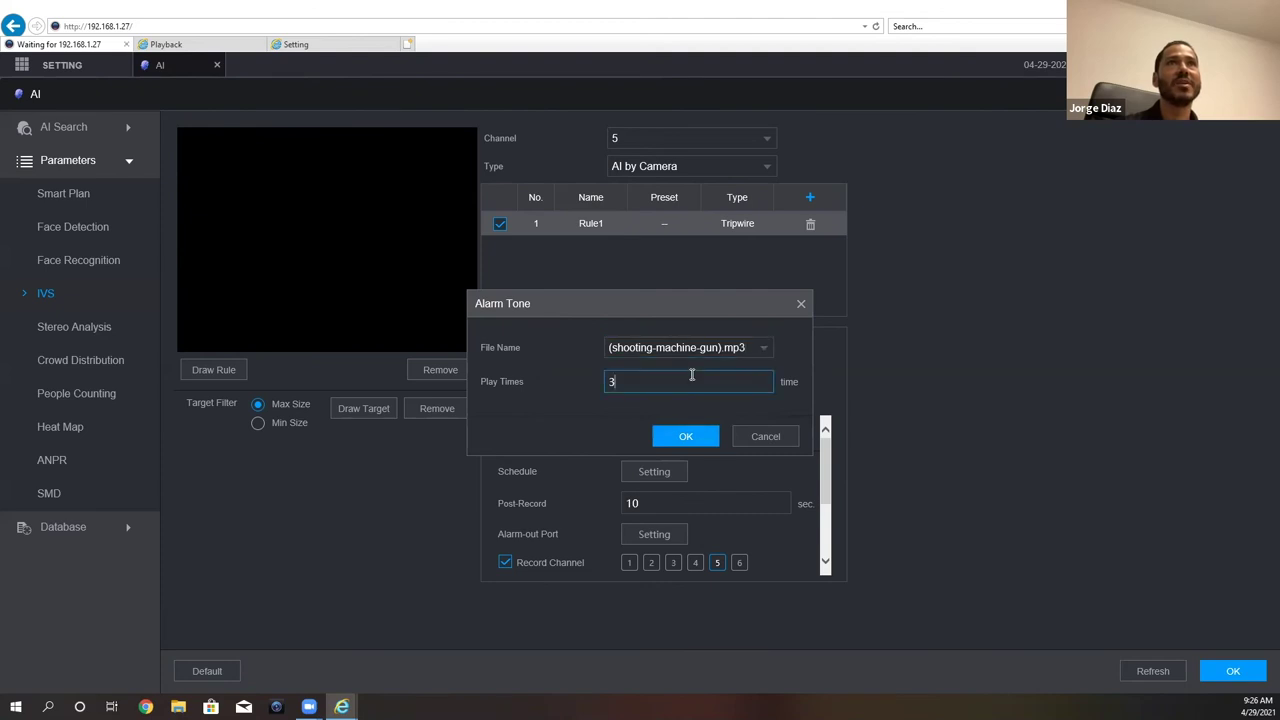
pyautogui.press('BackSpace')
pyautogui.write('1')
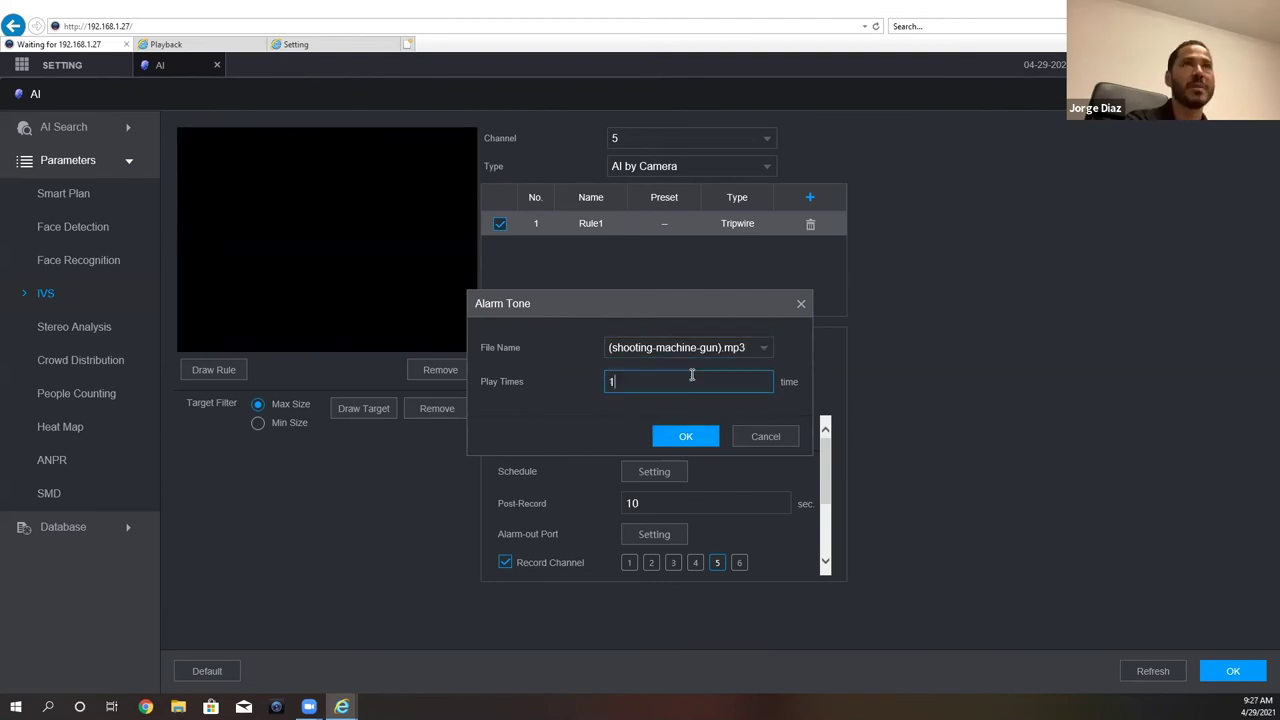
pyautogui.click(690, 438)
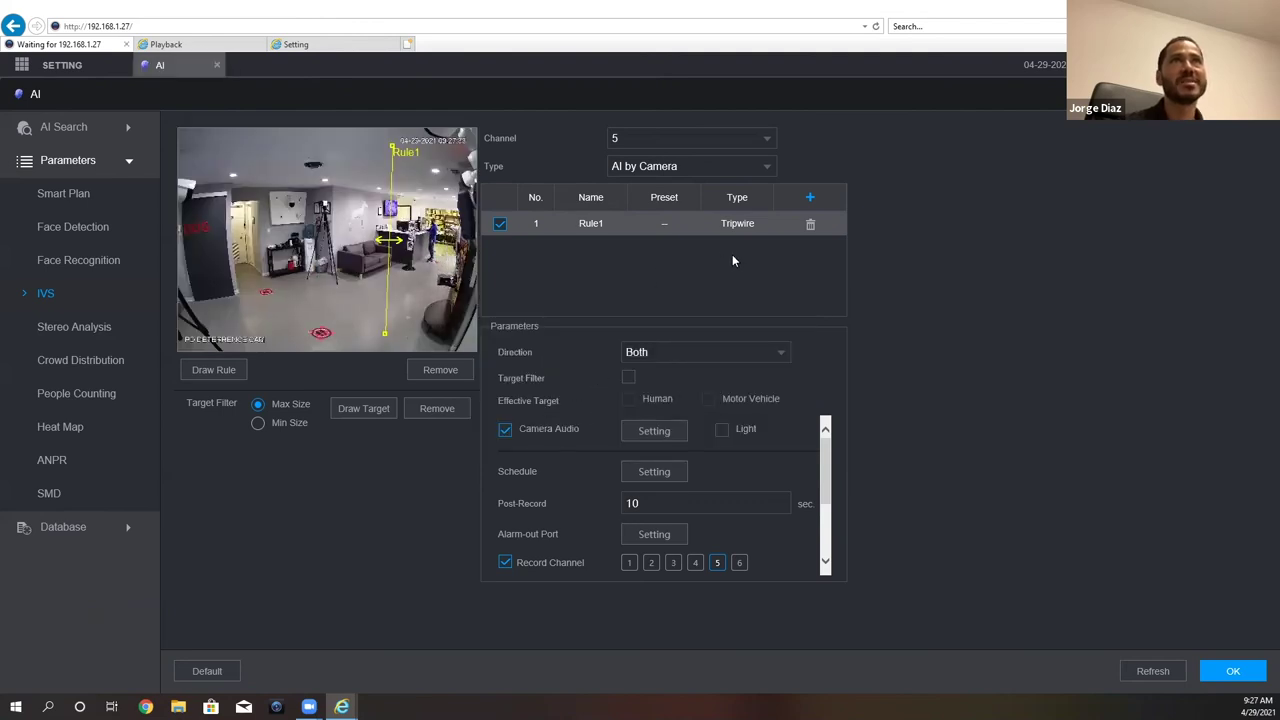
# Restrict the tripwire's target filter to Human, enable its Light linkage and save the rule
pyautogui.click(628, 377)
pyautogui.click(628, 399)
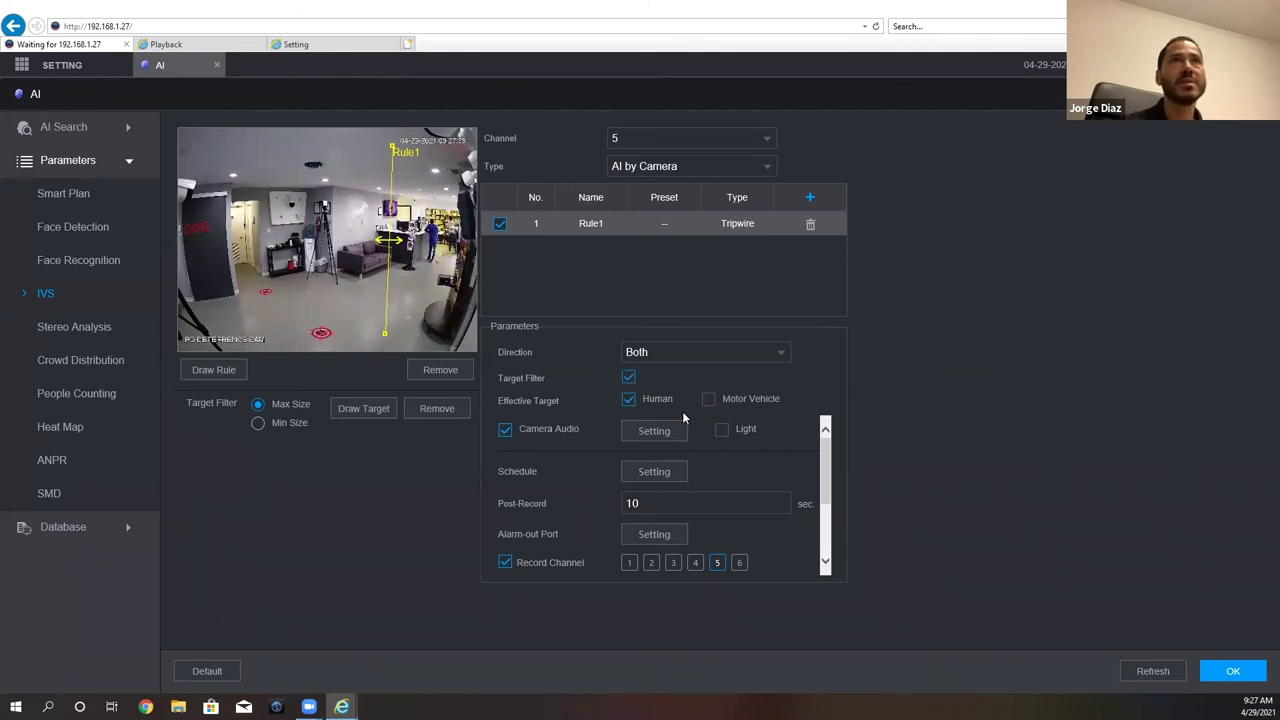
pyautogui.click(717, 432)
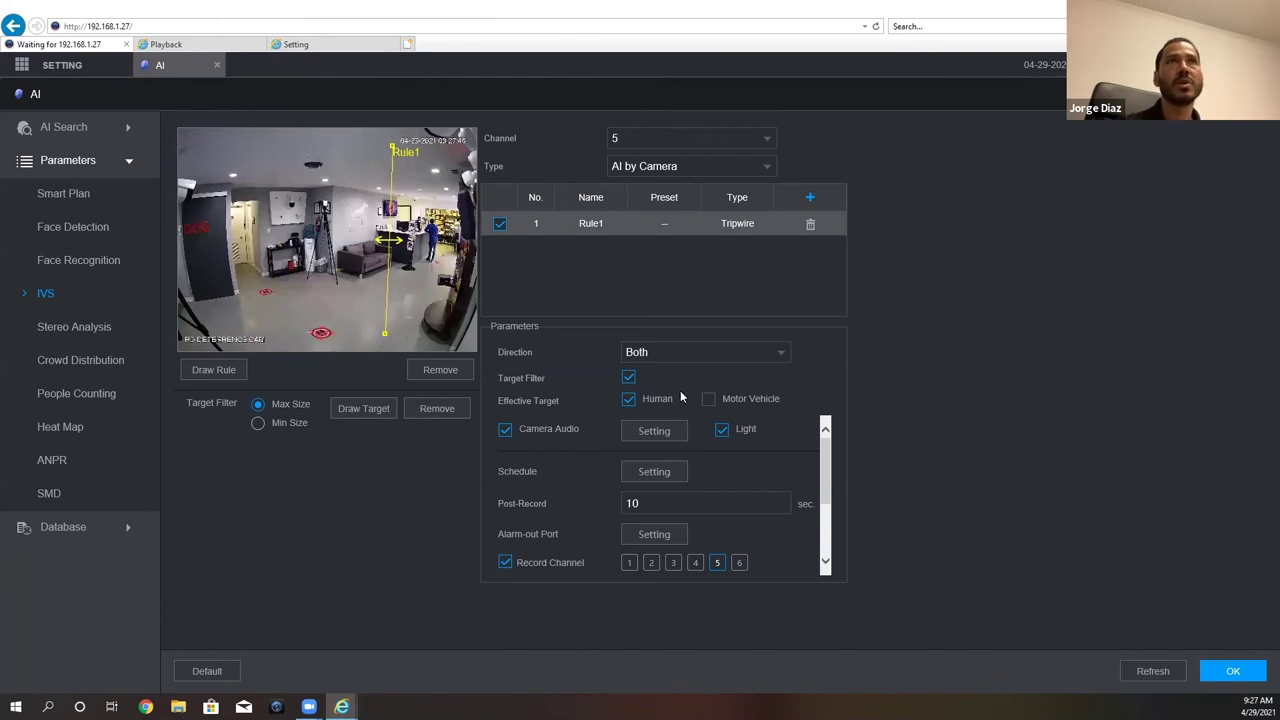
pyautogui.click(1232, 672)
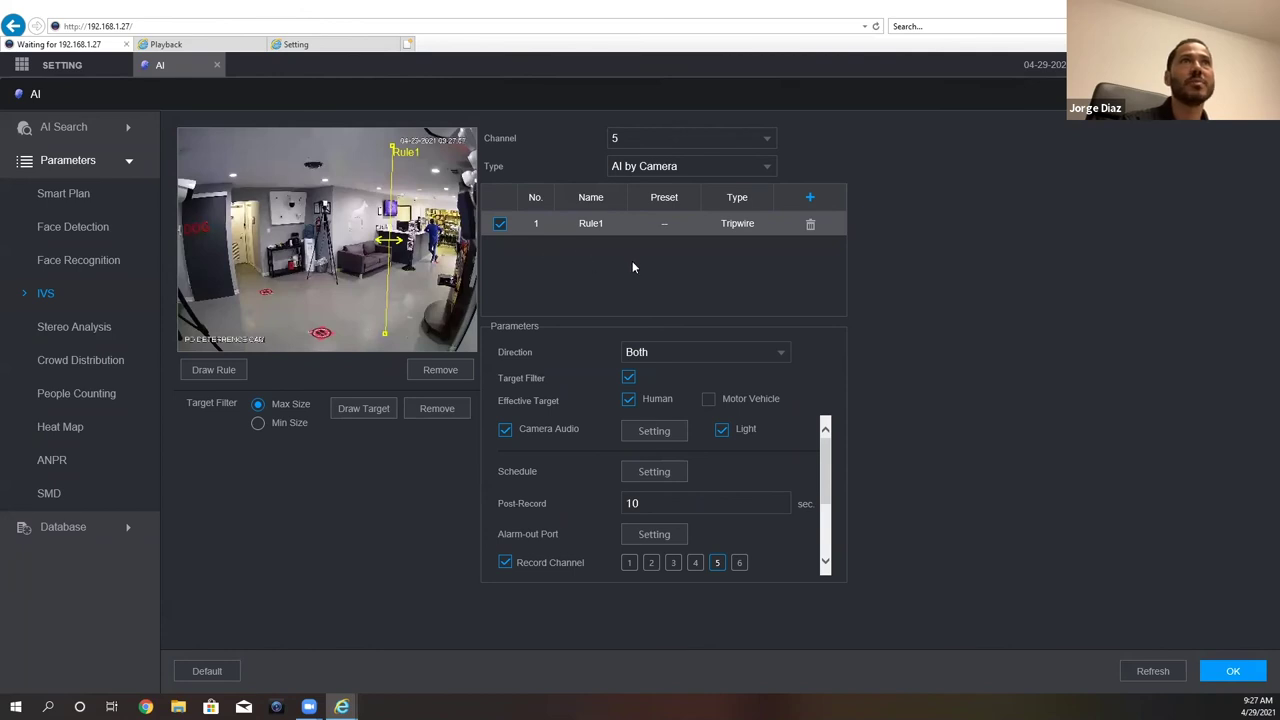
# Close the AI page, open the live view and display cameras D5 and D6 to watch the tripwire
pyautogui.click(216, 70)
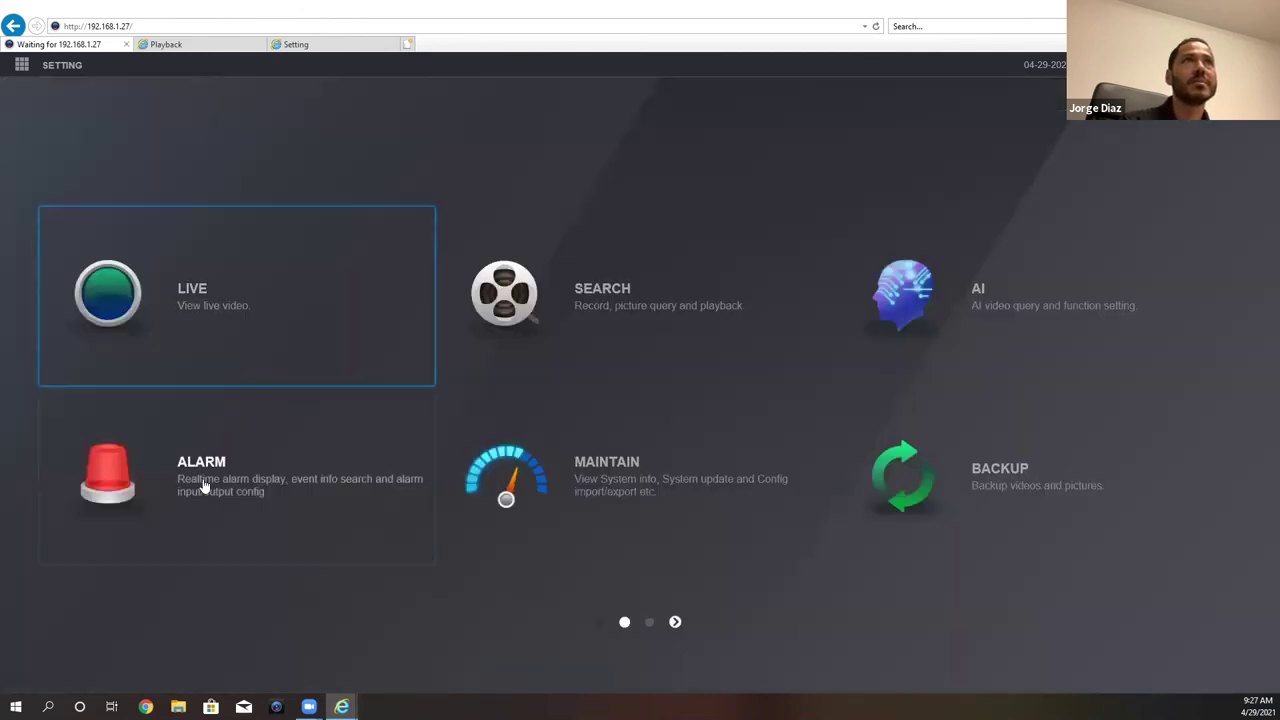
pyautogui.click(295, 302)
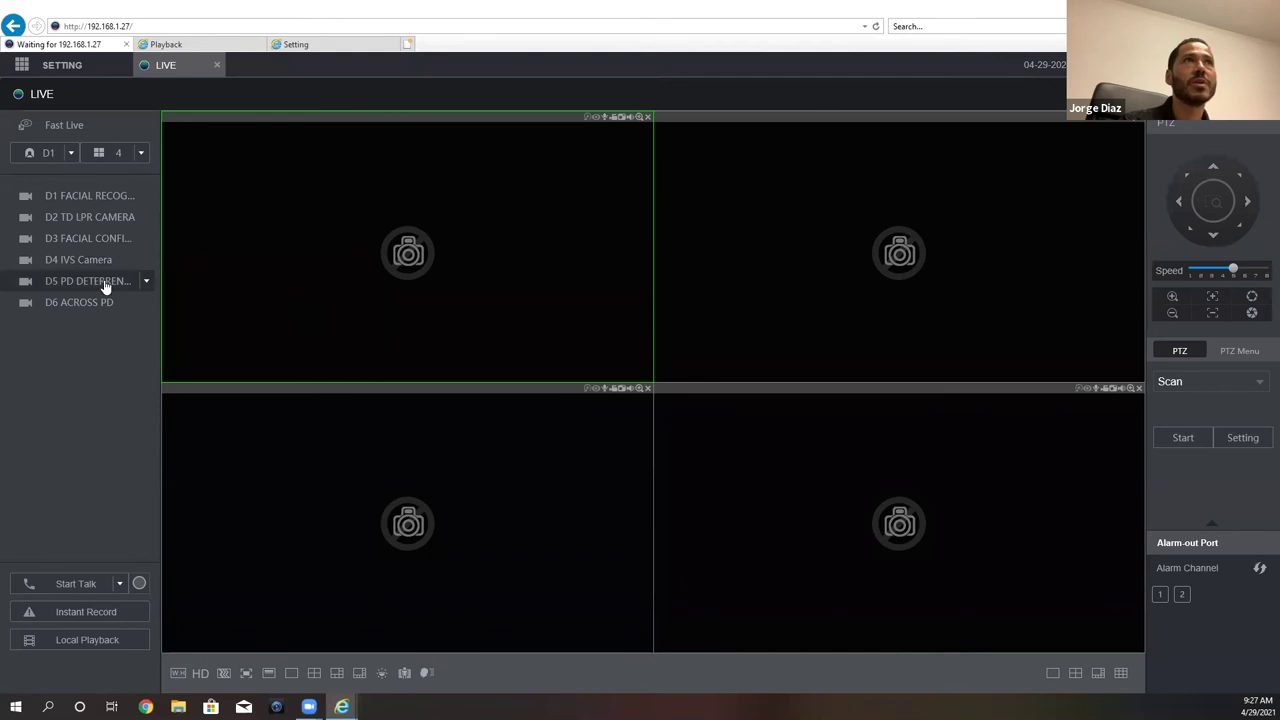
pyautogui.doubleClick(103, 284)
pyautogui.doubleClick(101, 303)
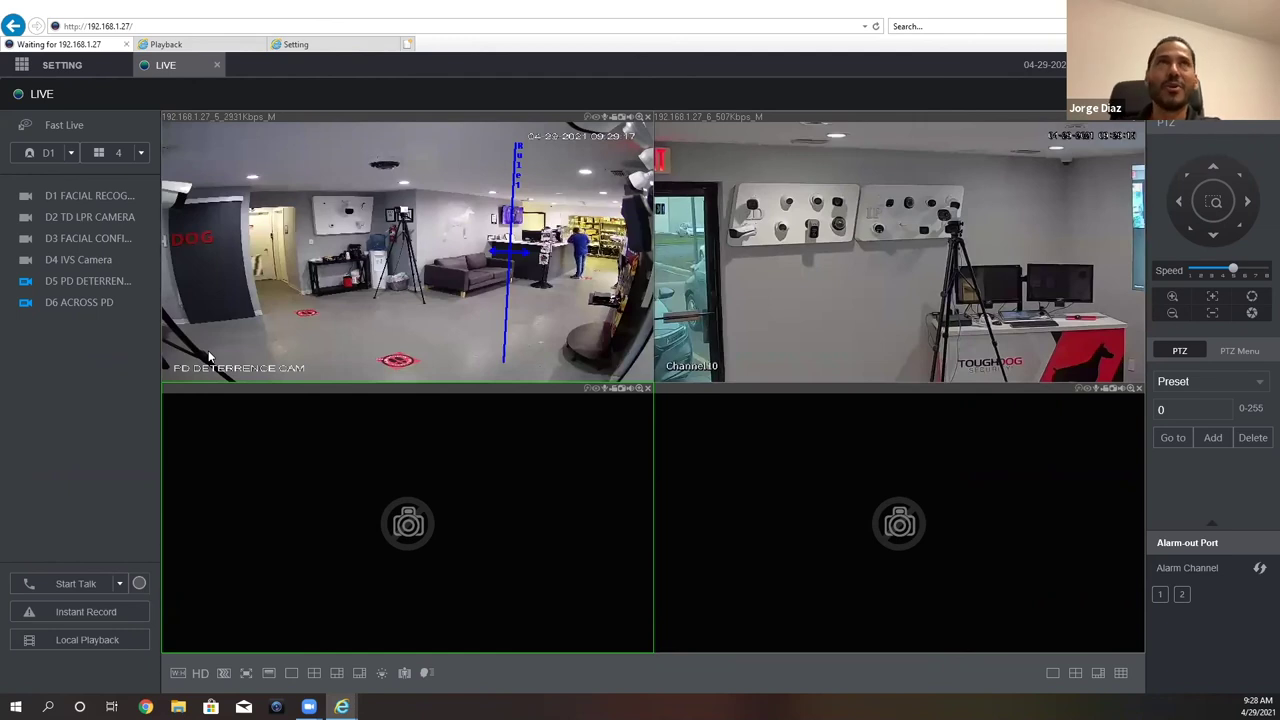
# Switch to the facial recognition camera's own web interface and view its smart plan and live video
pyautogui.click(219, 48)
pyautogui.click(318, 46)
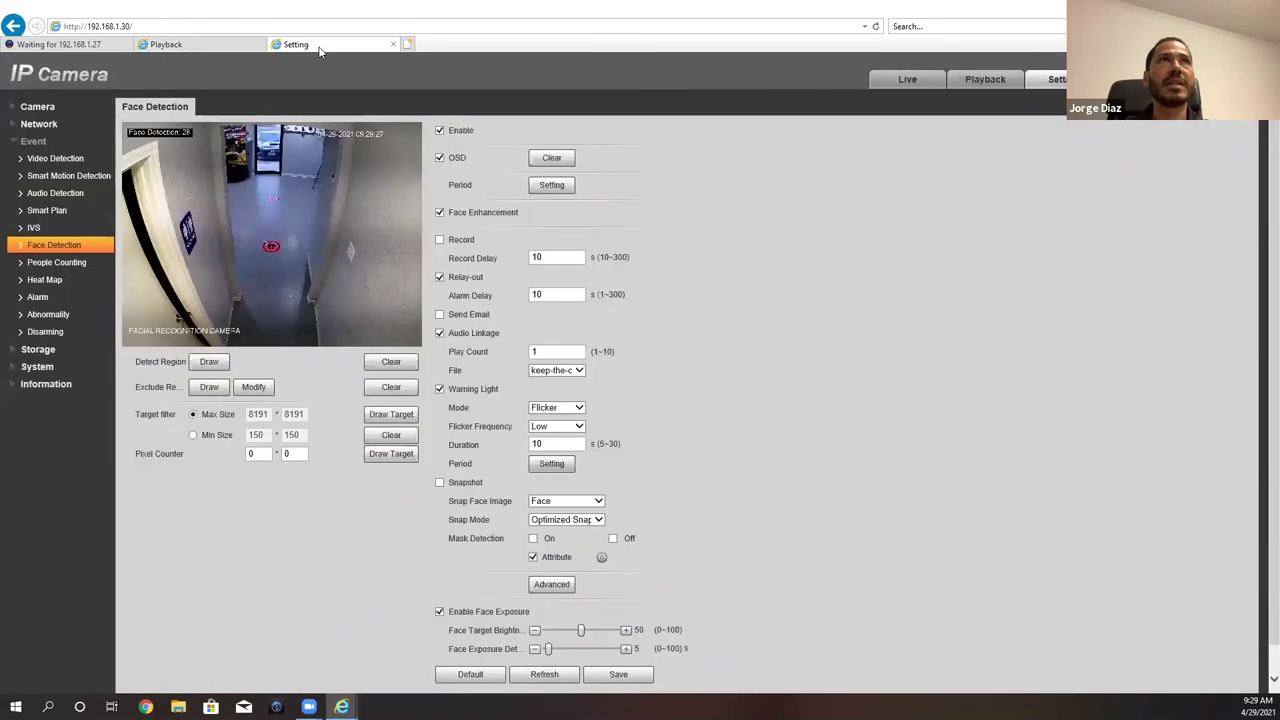
pyautogui.click(58, 211)
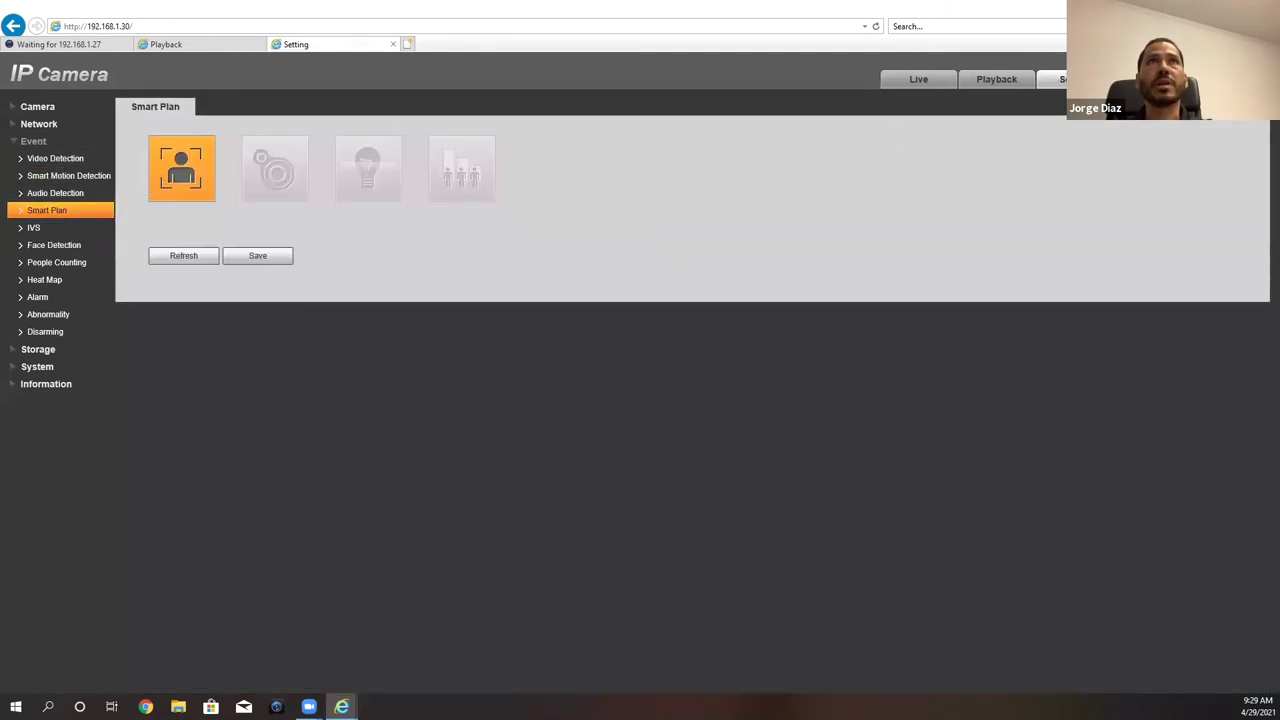
pyautogui.click(932, 88)
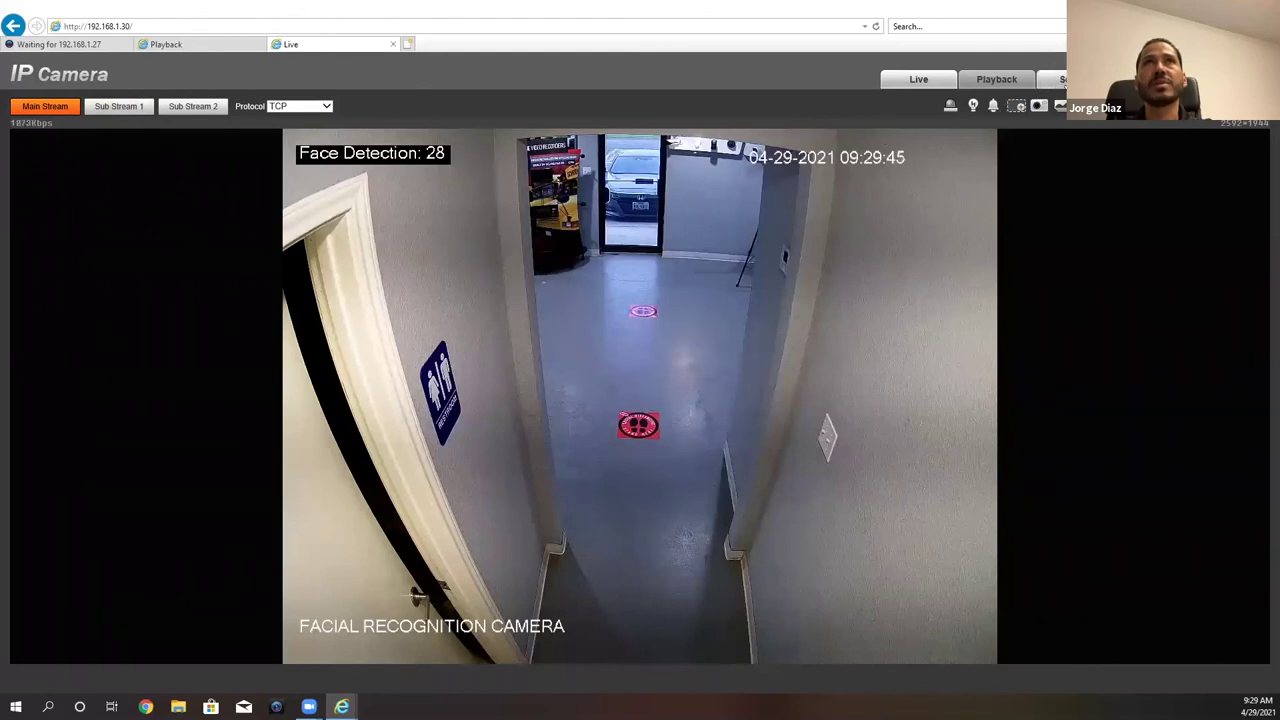
# Return to the camera's smart plan, deselect Face Detection and select the IVS plan instead
pyautogui.click(1062, 79)
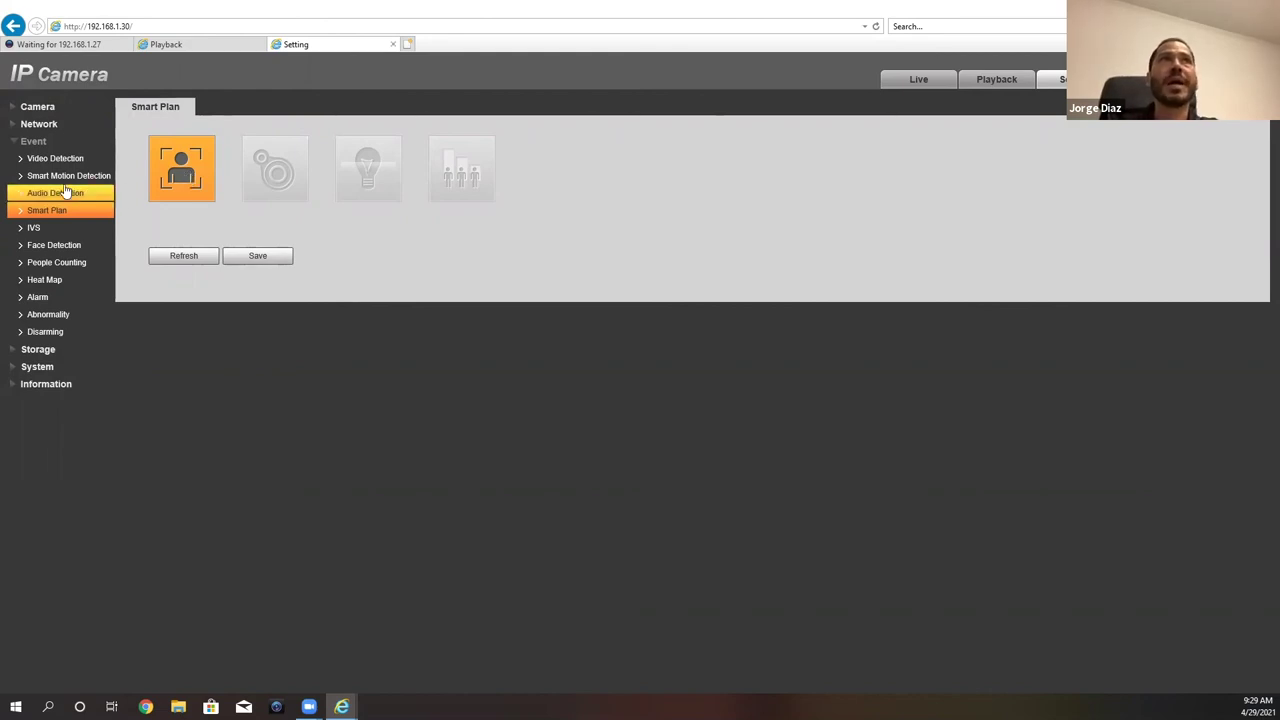
pyautogui.click(79, 214)
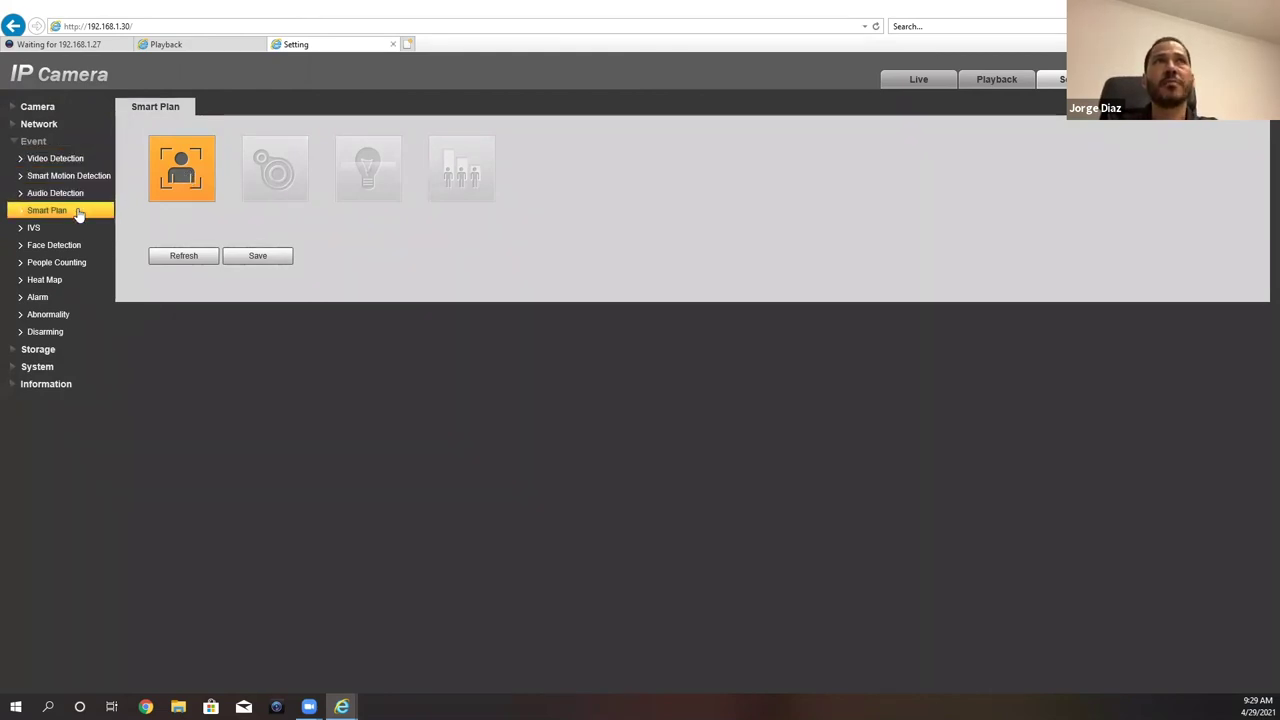
pyautogui.click(185, 172)
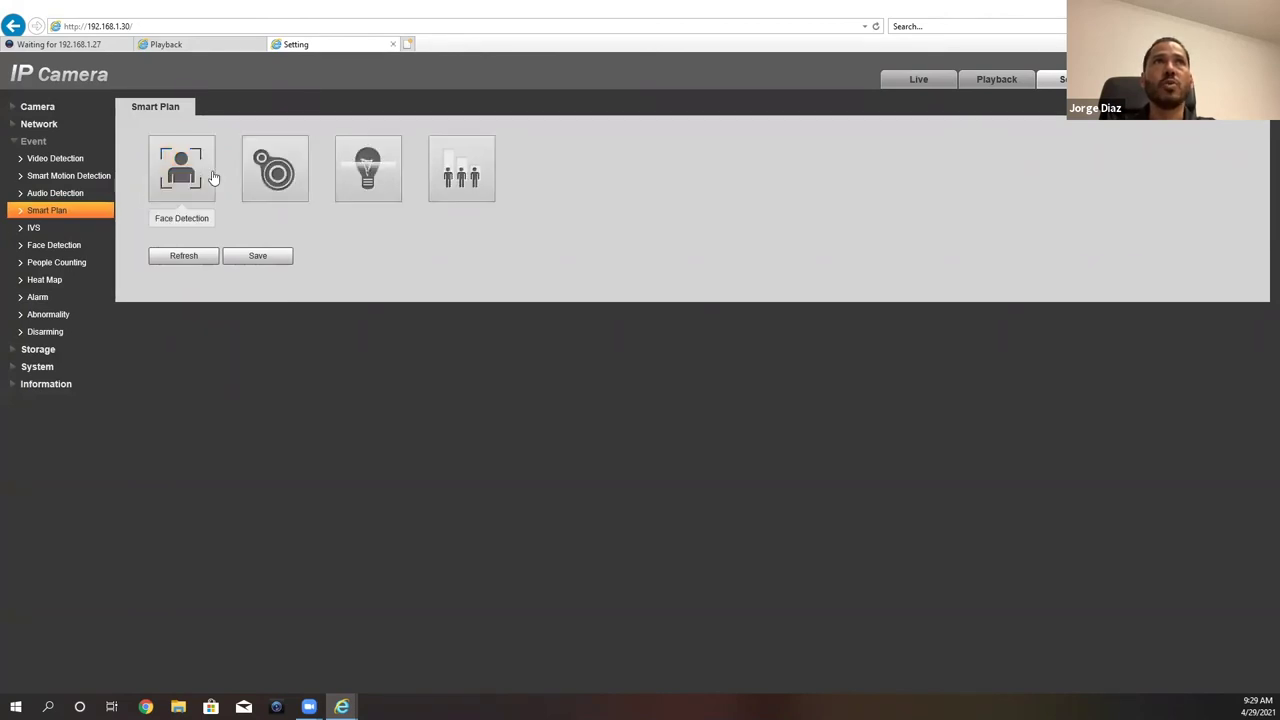
pyautogui.click(378, 176)
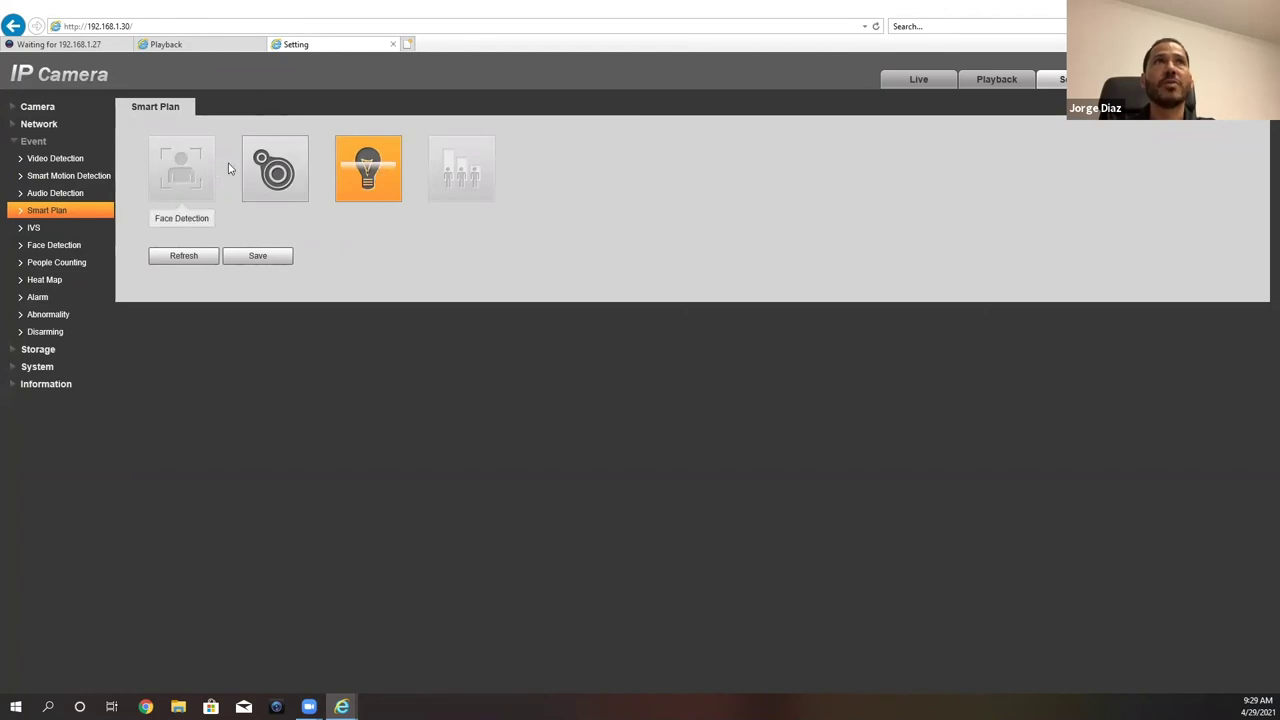
# Add a tripwire rule in the camera's IVS settings and draw its line horizontally across the hallway
pyautogui.click(58, 230)
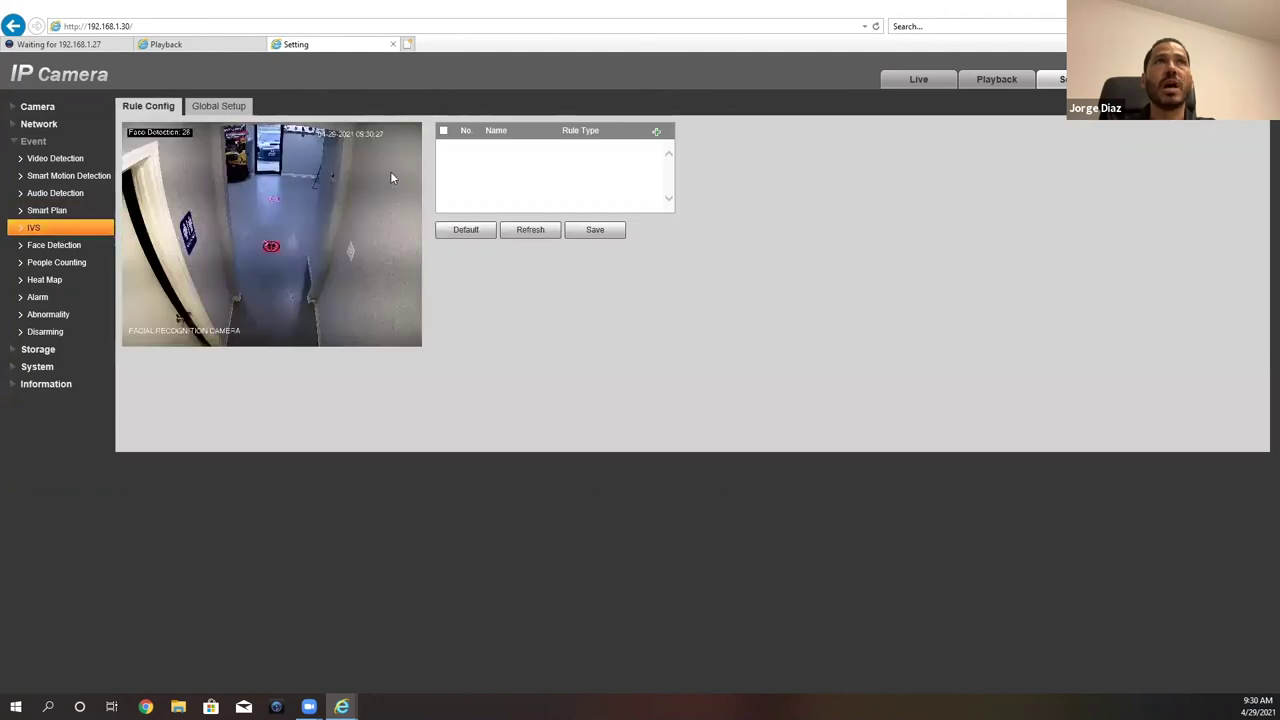
pyautogui.click(656, 131)
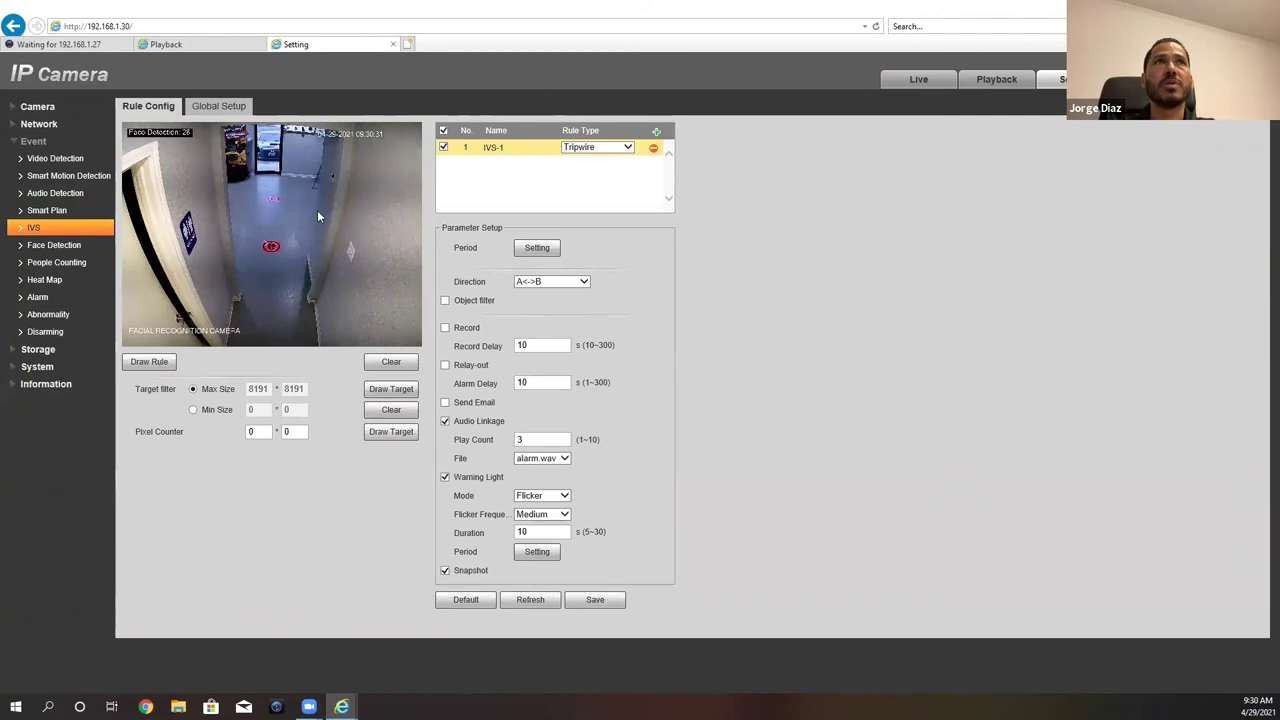
pyautogui.click(160, 363)
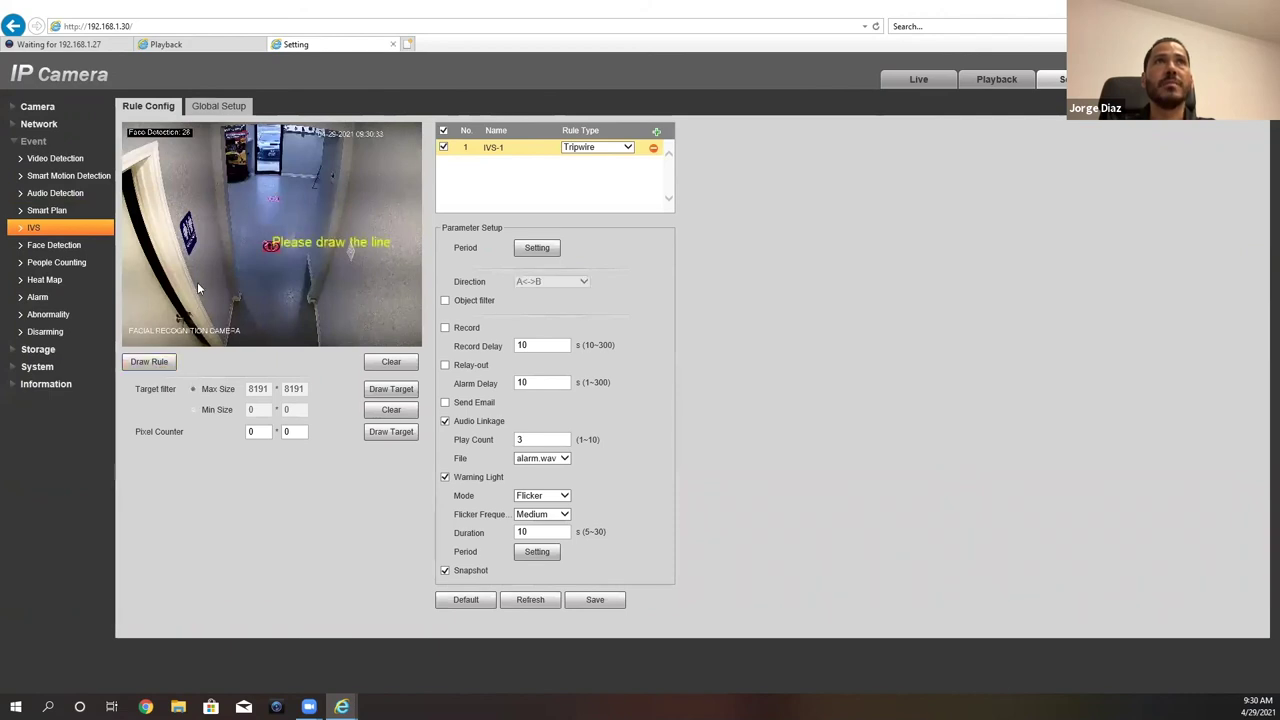
pyautogui.click(209, 213)
pyautogui.click(332, 213)
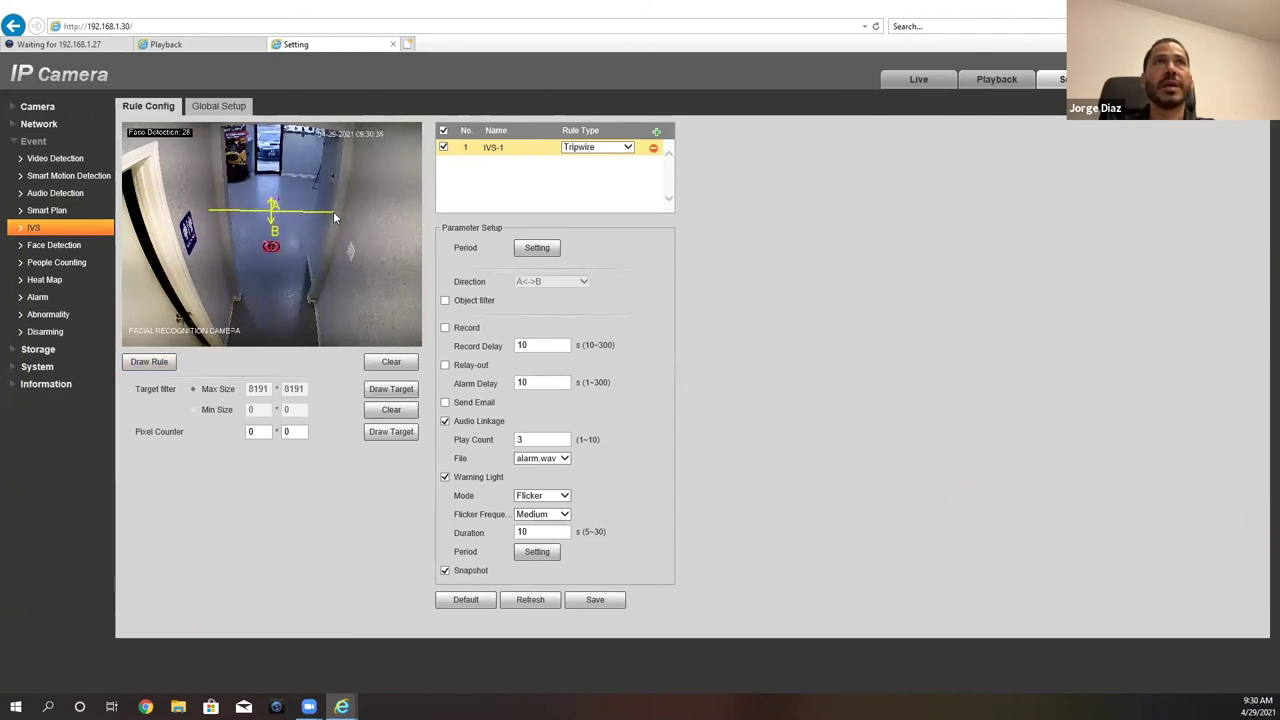
pyautogui.rightClick(310, 275)
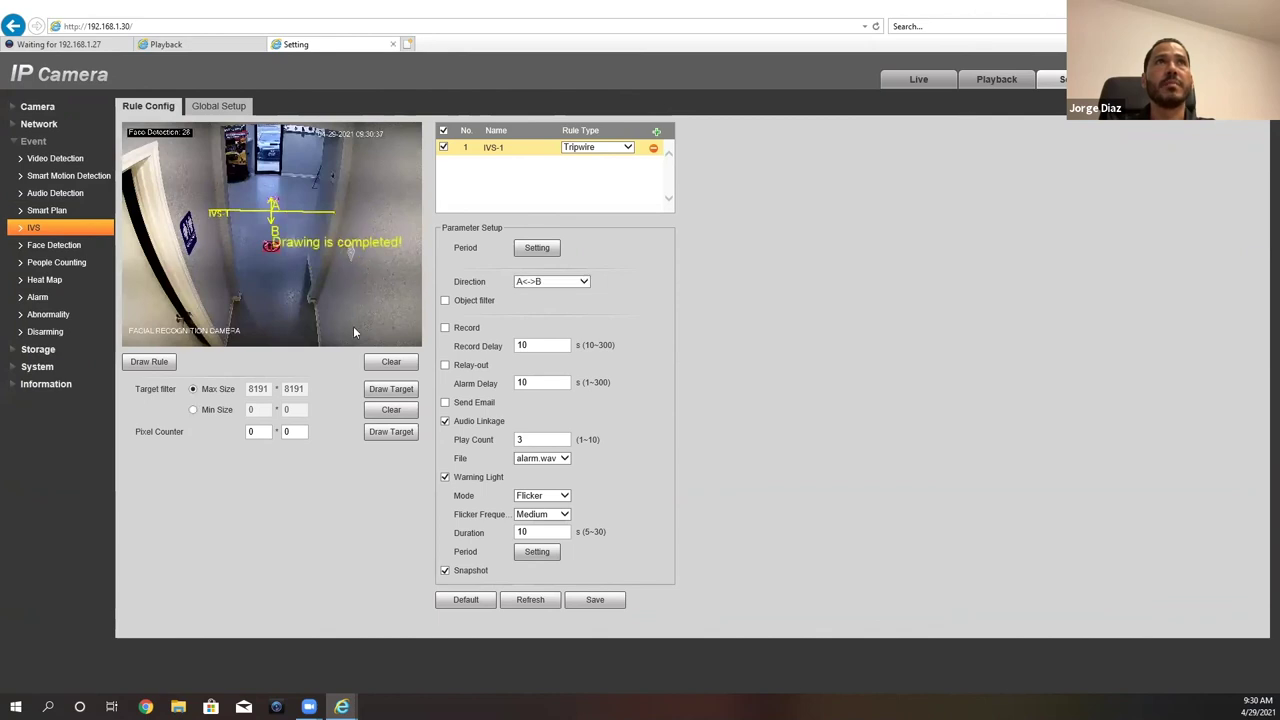